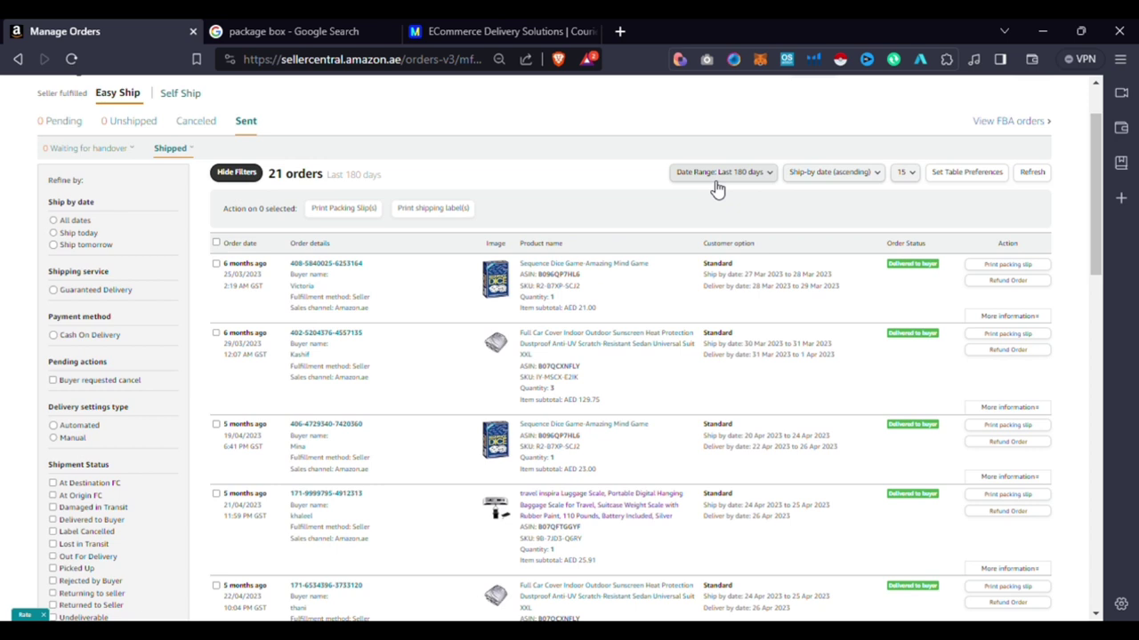
Step: Check the Self Ship orders and review the list of canceled Easy Ship orders
scroll(712, 187, up, 1)
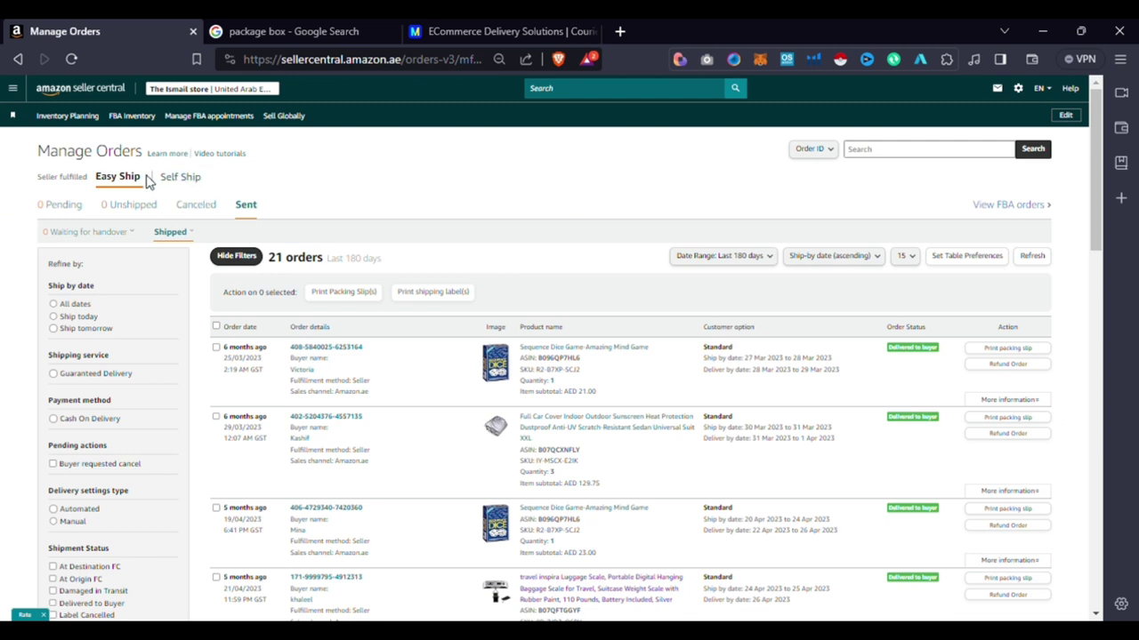
click(177, 182)
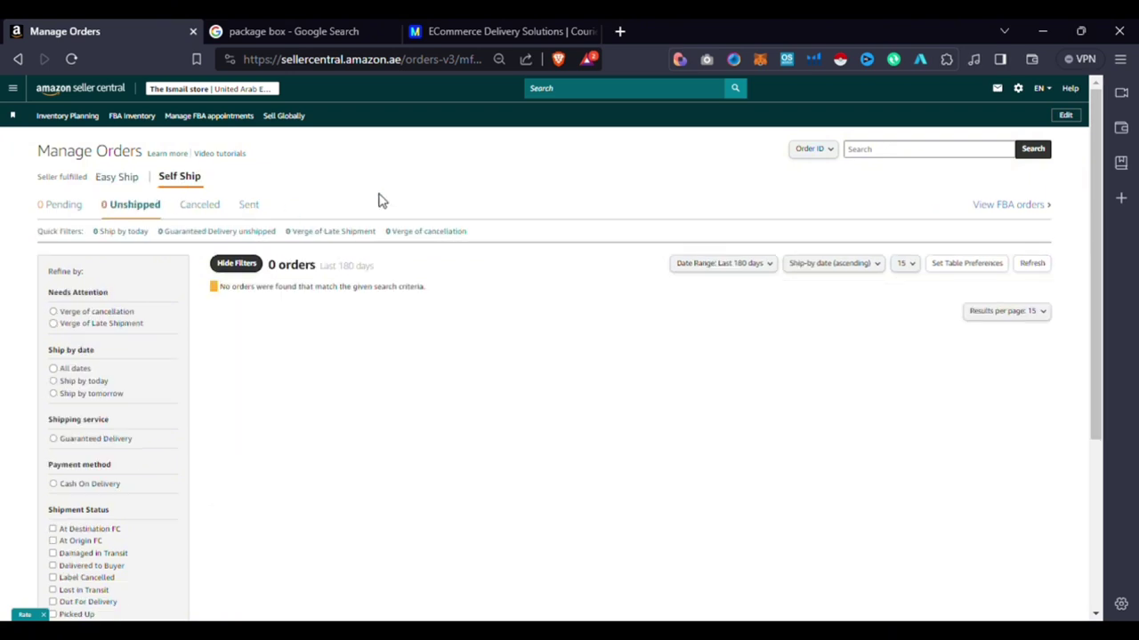
click(251, 206)
click(464, 28)
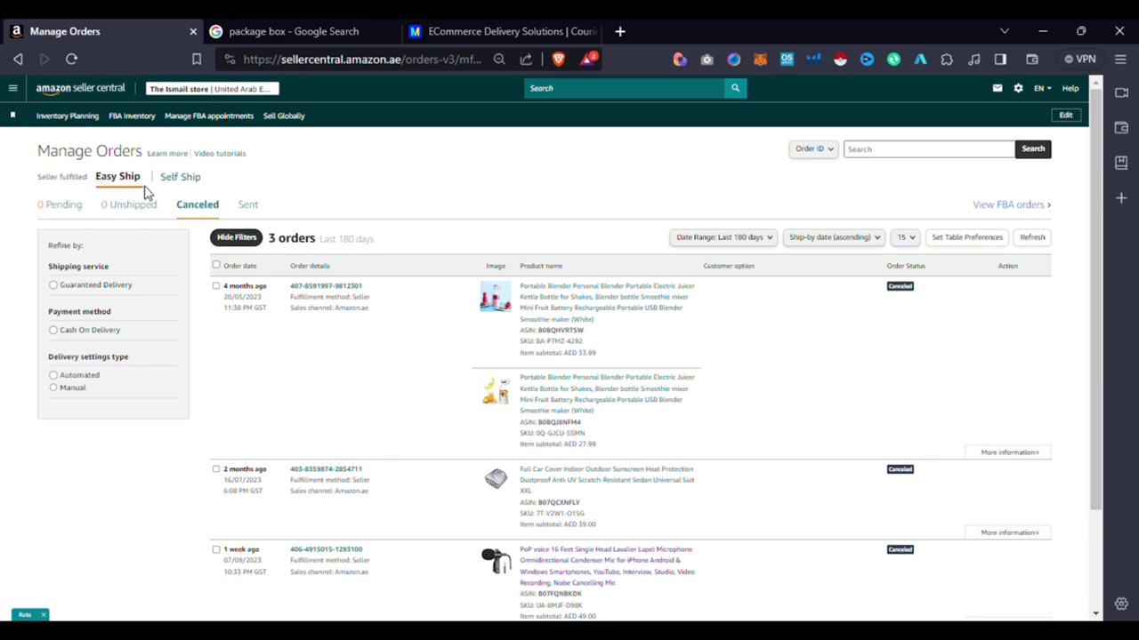
scroll(460, 302, down, 1)
scroll(460, 302, down, 1)
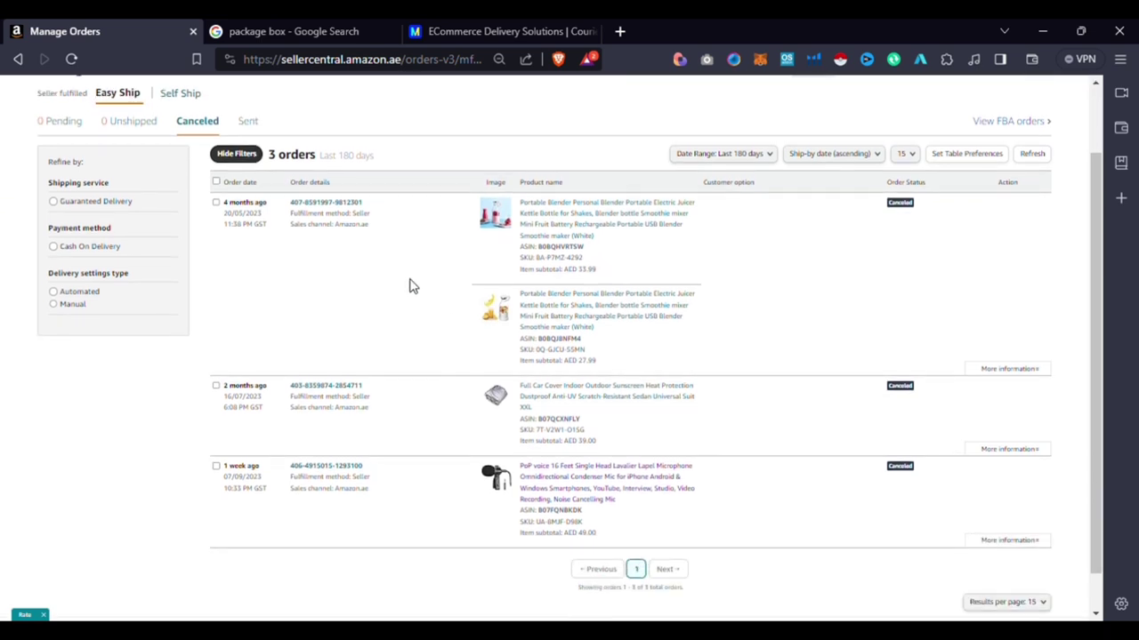
scroll(320, 275, up, 2)
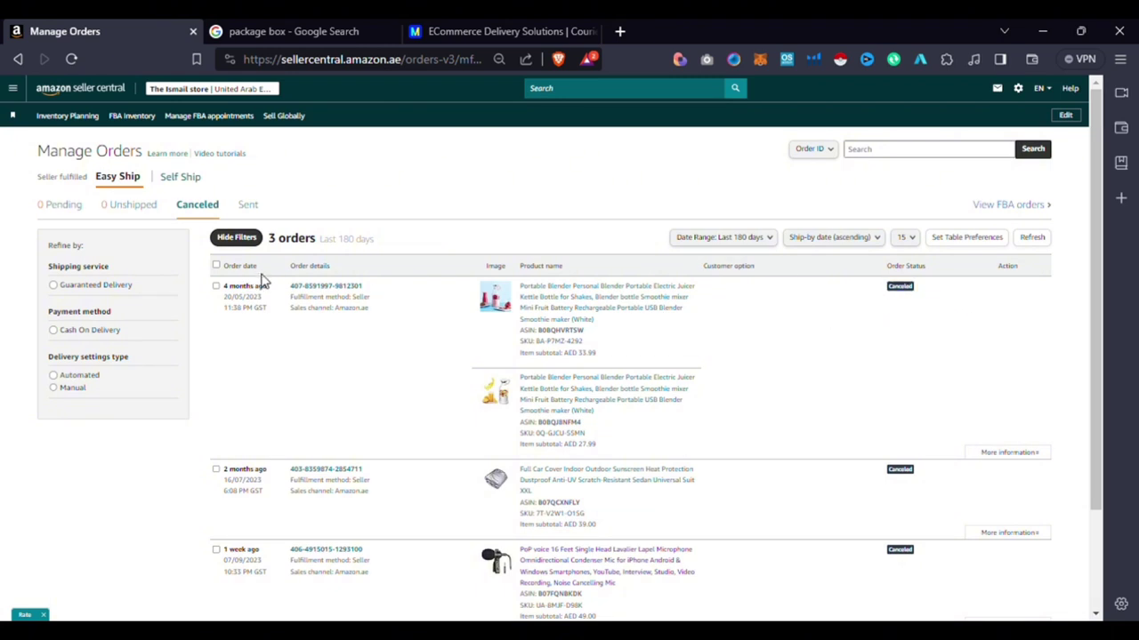
Step: View the e-commerce delivery solutions page and the package box image results, and return to the Amazon seller page
click(484, 31)
click(144, 28)
key(ctrl+Tab)
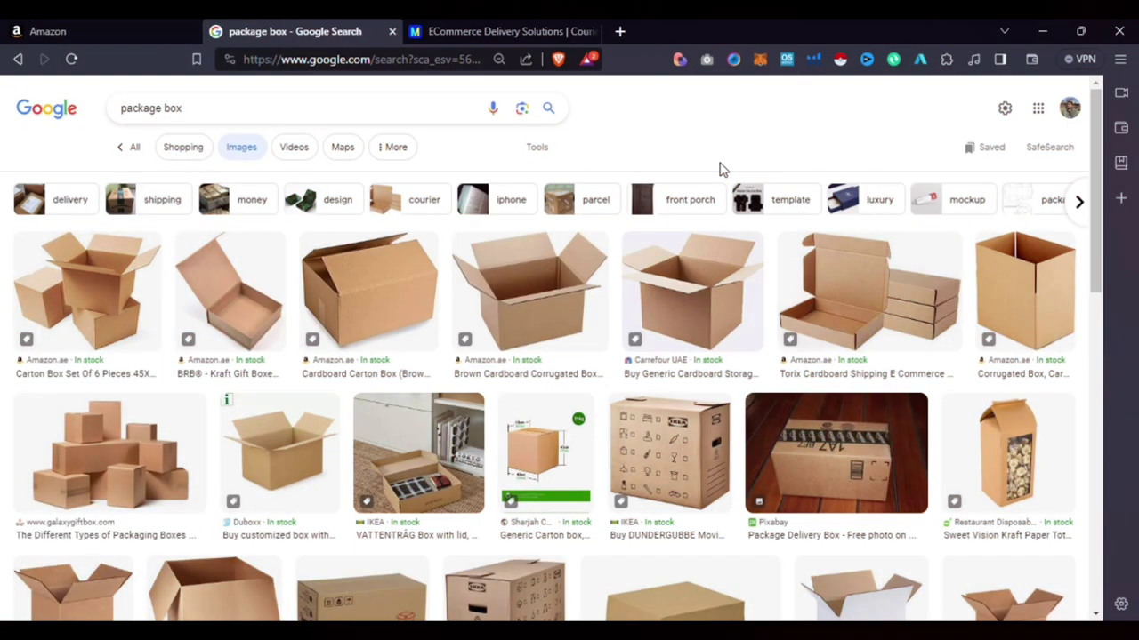
click(79, 30)
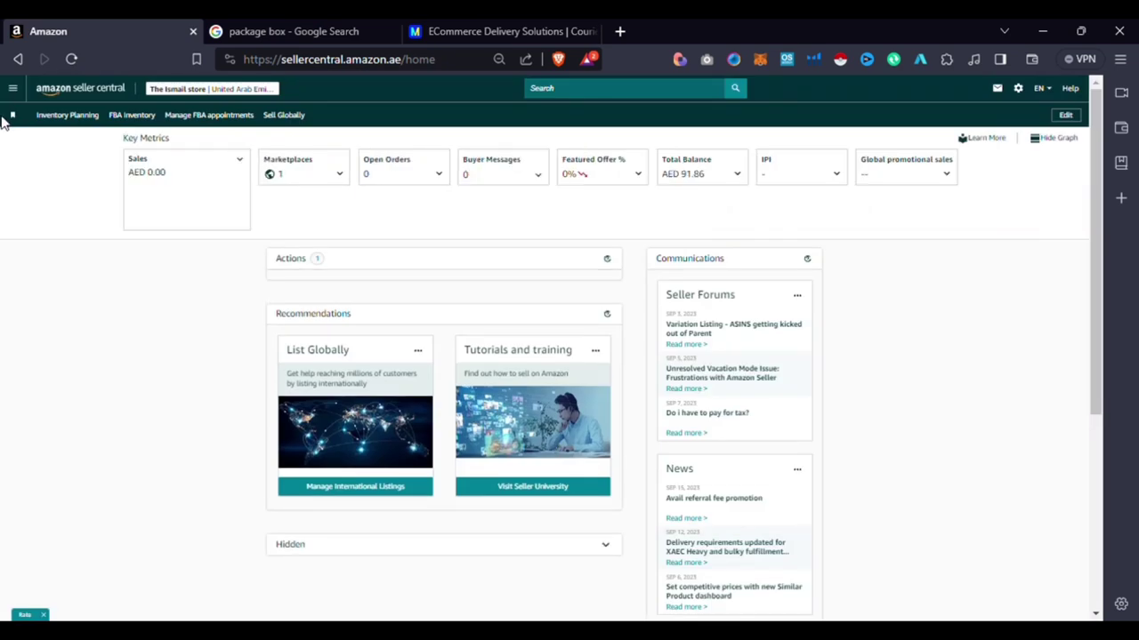
Step: Open the Manage Orders page in Seller Central
click(14, 89)
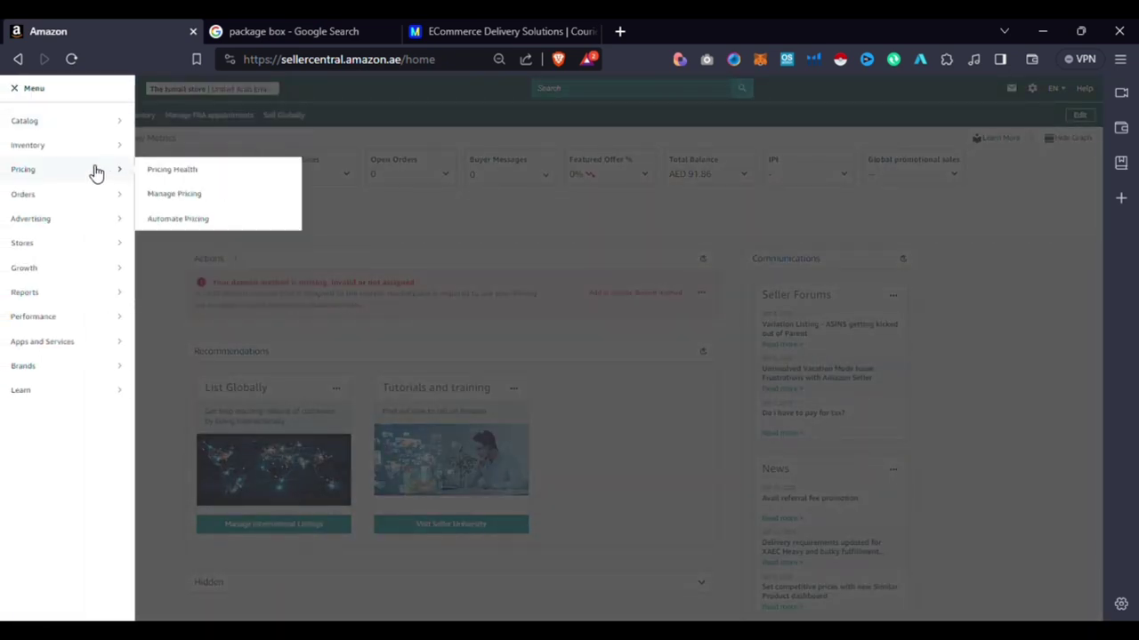
mouse_move(70, 196)
mouse_move(124, 187)
click(339, 137)
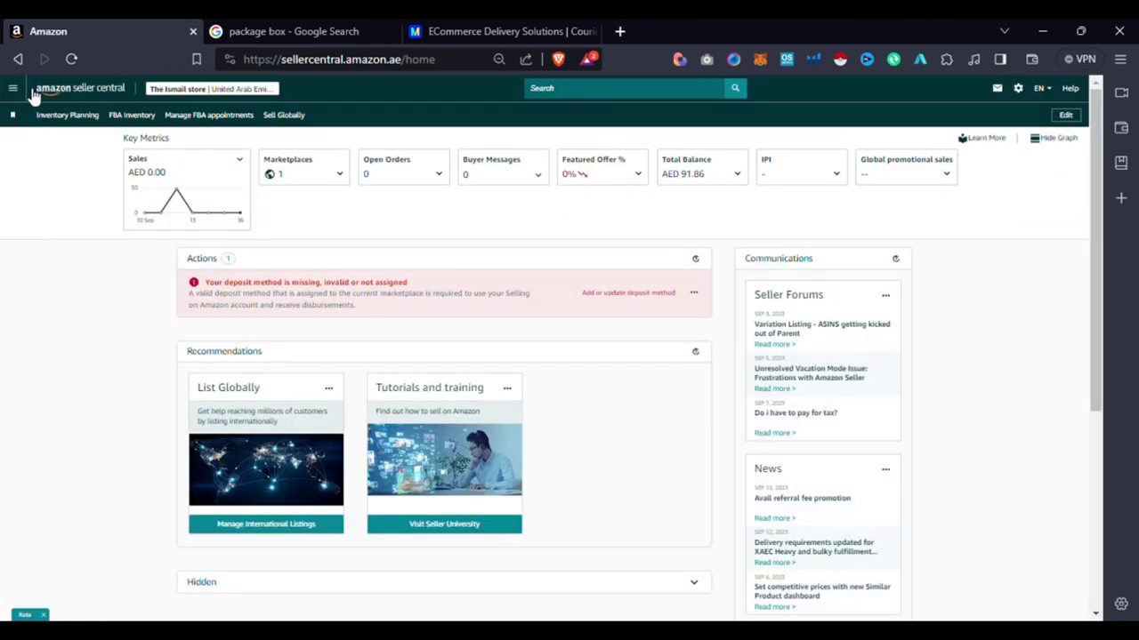
click(16, 90)
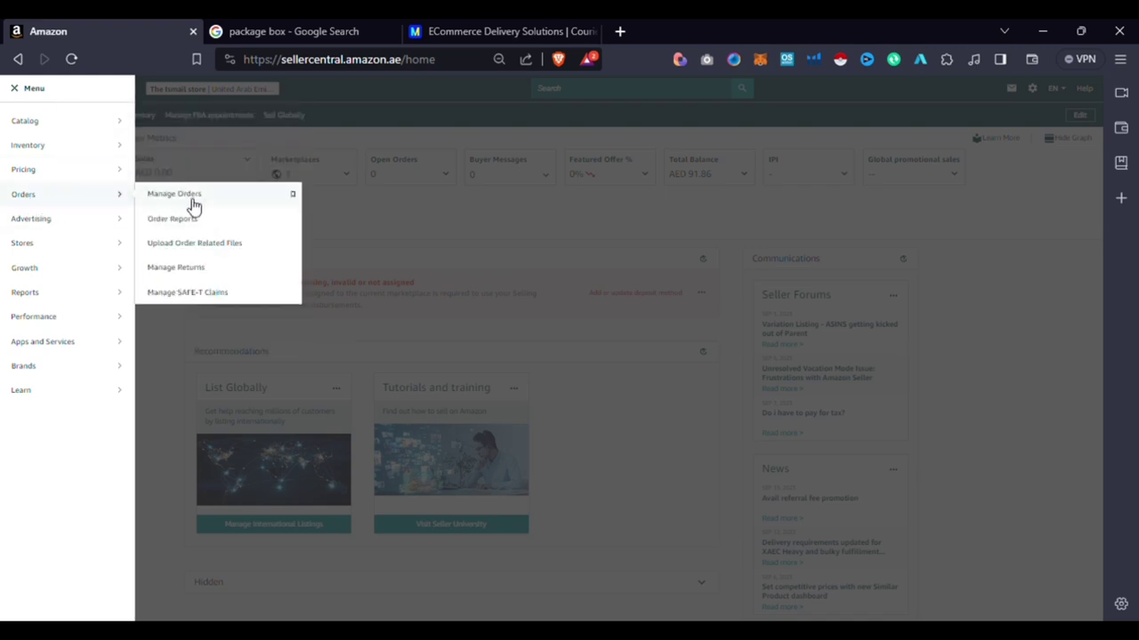
click(215, 206)
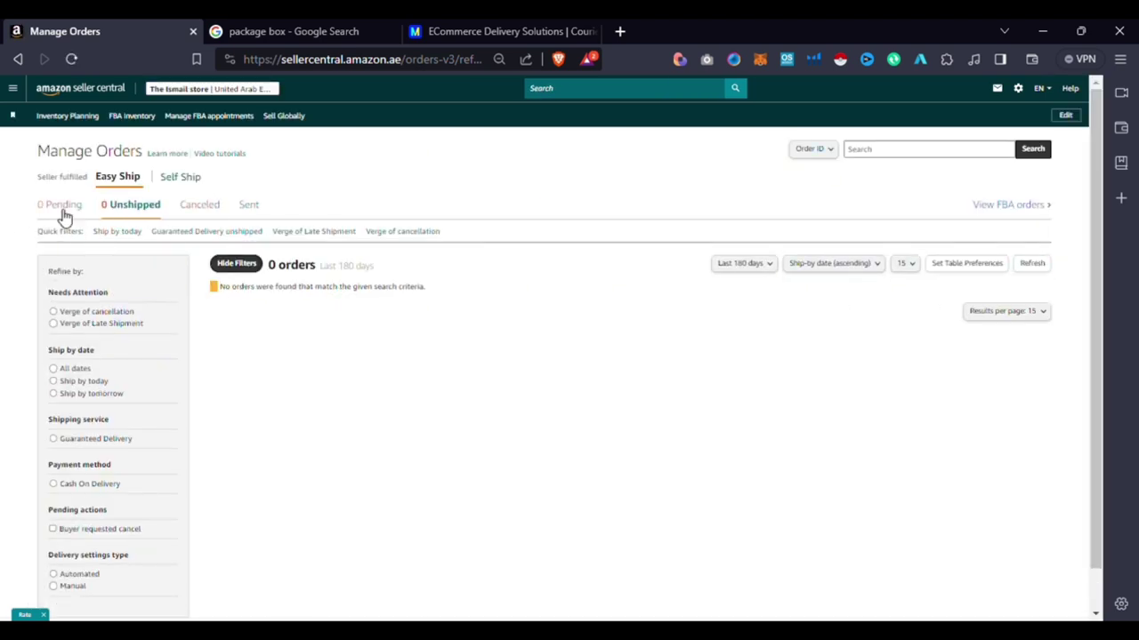
Step: Check the pending and unshipped Easy Ship orders, and display the sent orders that are already shipped
click(59, 208)
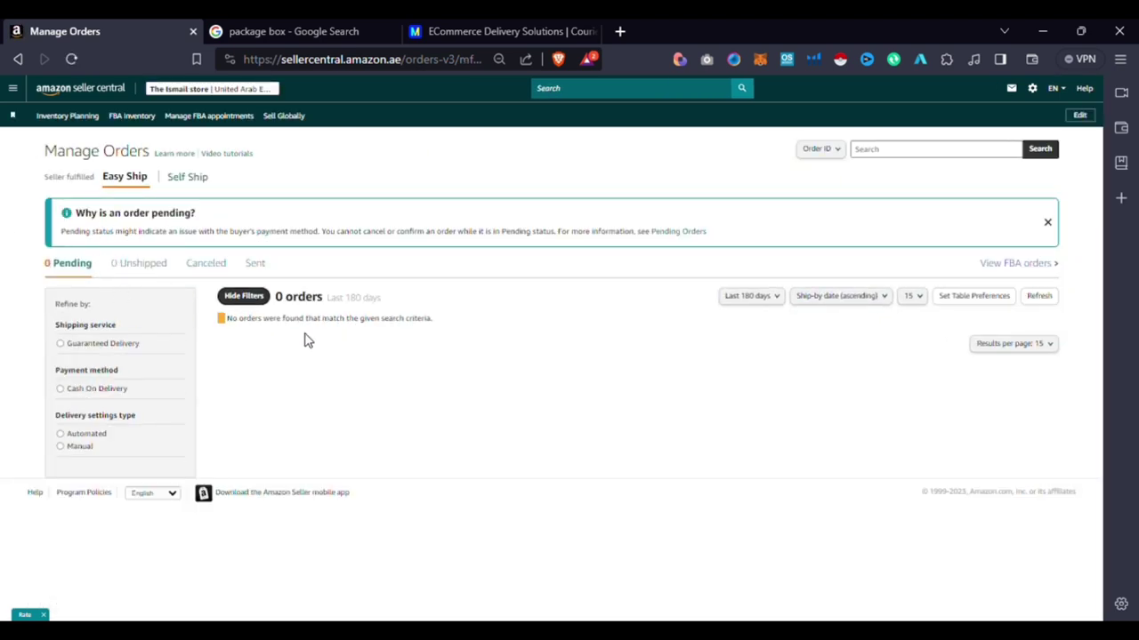
click(140, 263)
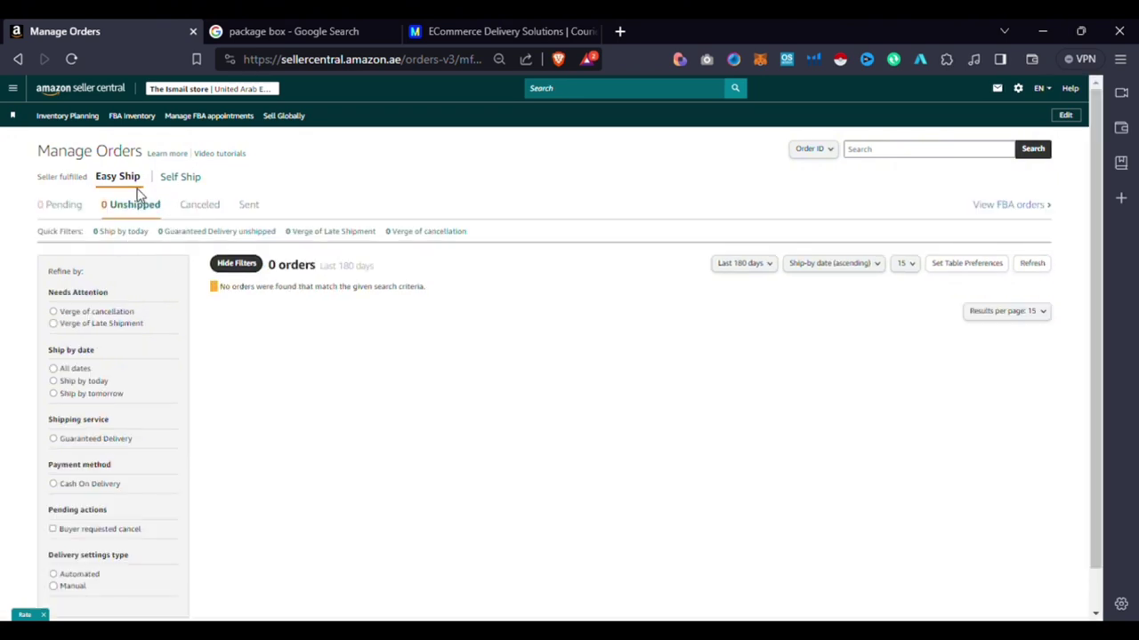
click(253, 217)
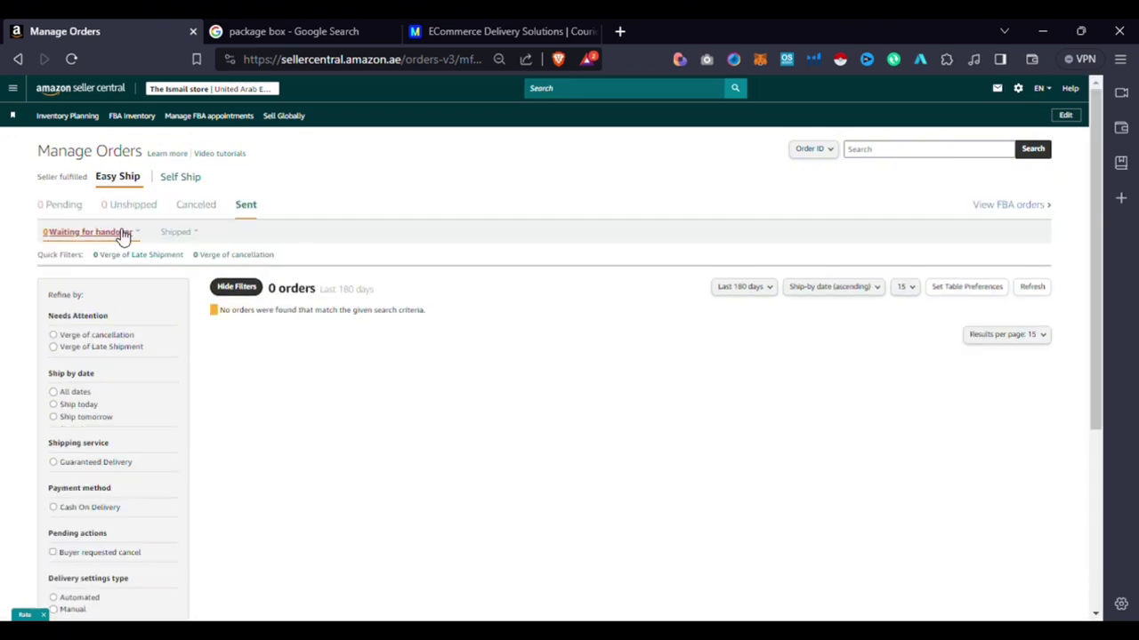
click(170, 235)
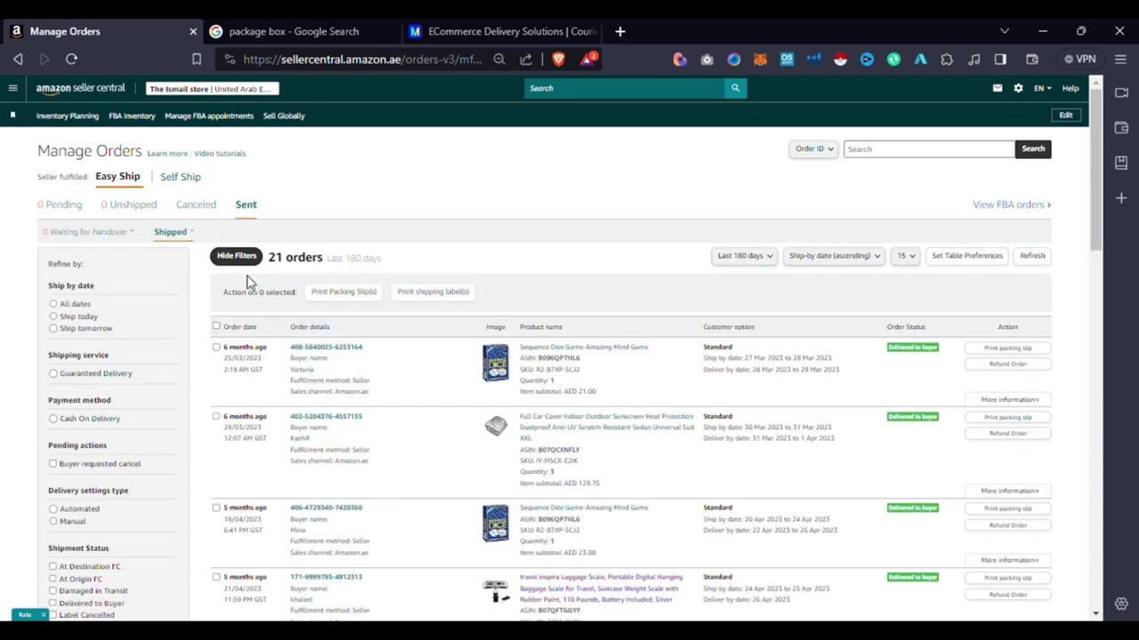
Step: Open the first shipped order, for the Sequence Dice Game, and reprint its shipping label
click(340, 351)
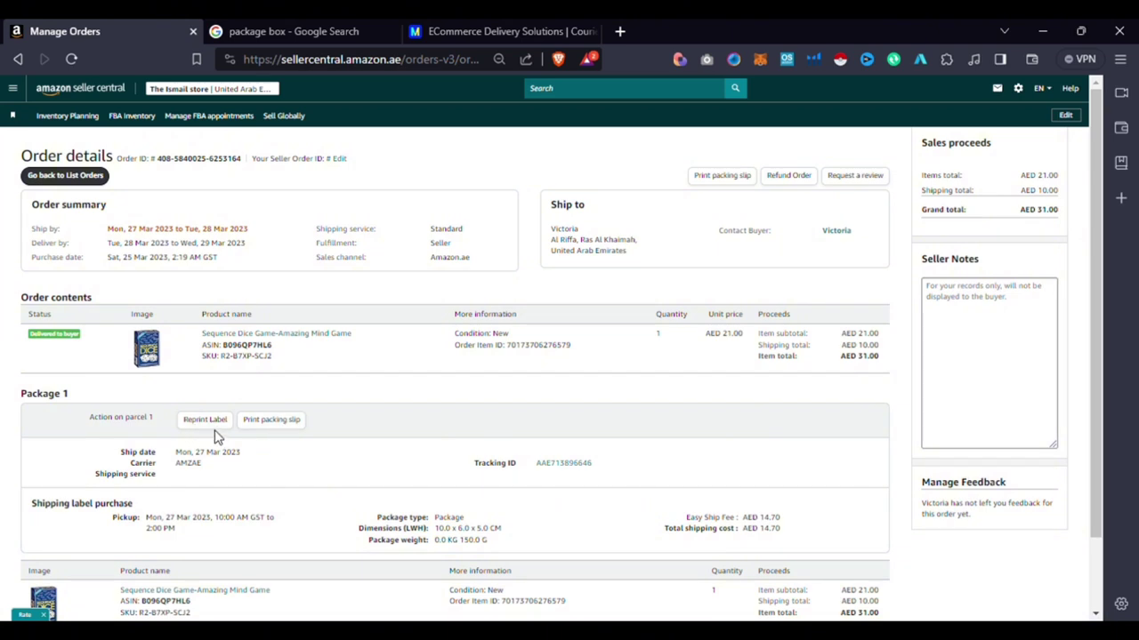
click(729, 178)
click(196, 422)
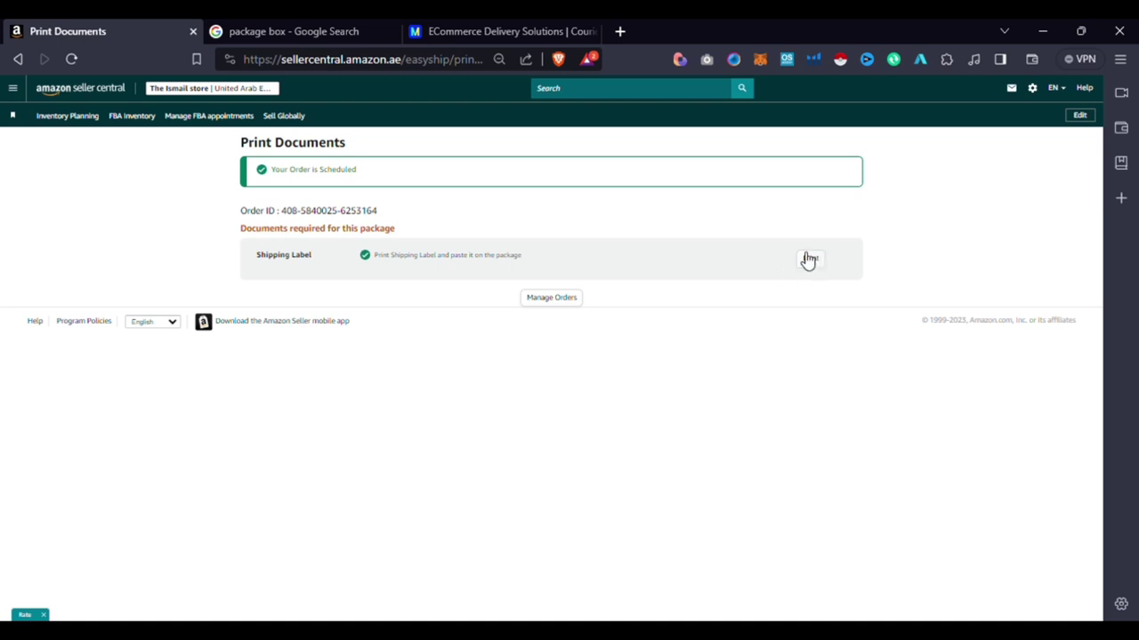
click(812, 265)
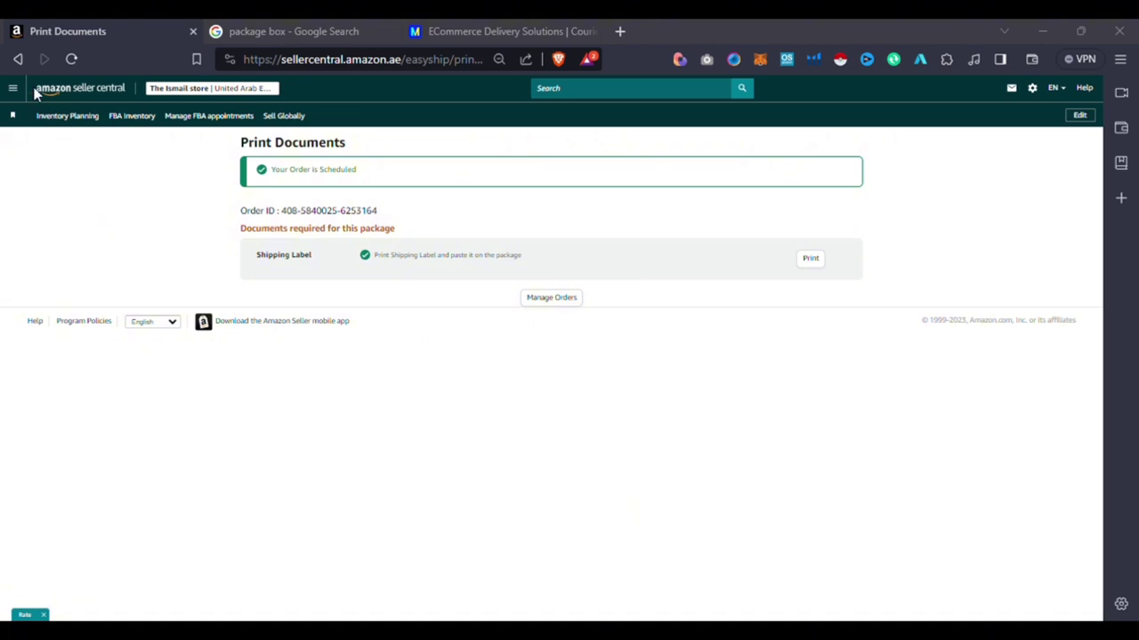
click(610, 32)
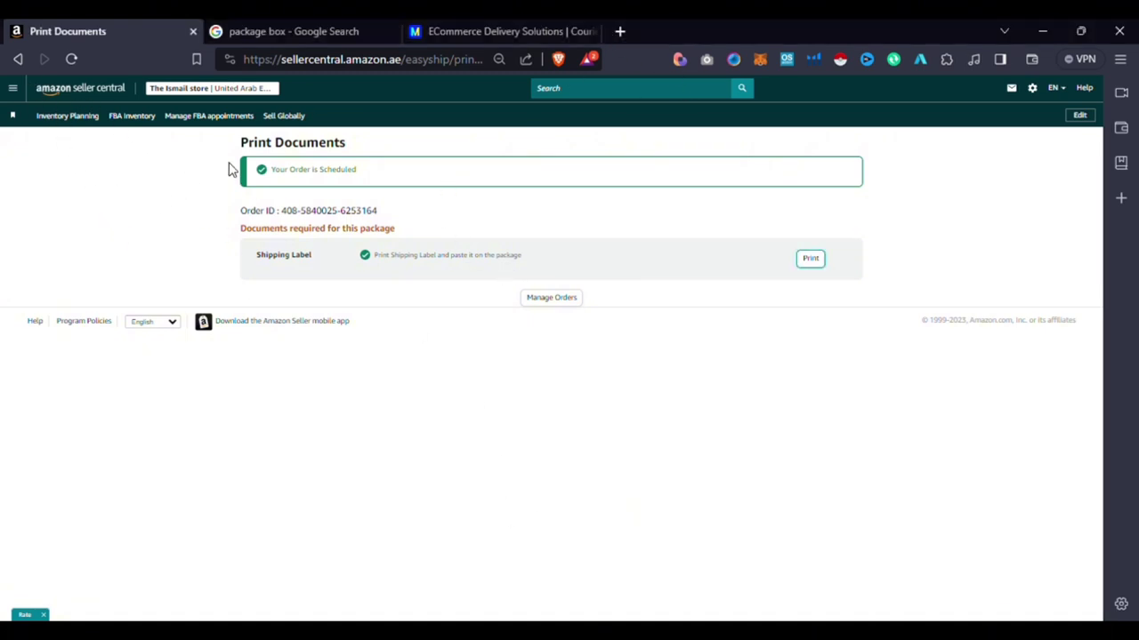
Step: Return to Manage Orders and display page 2 of the shipped Easy Ship orders
click(555, 298)
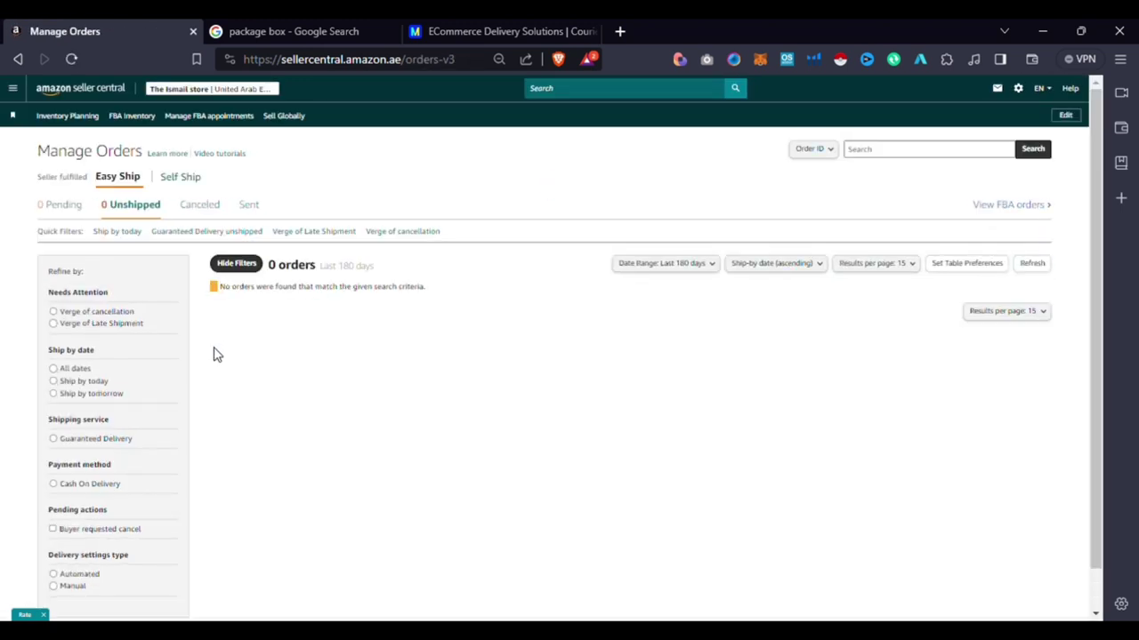
triple_click(249, 204)
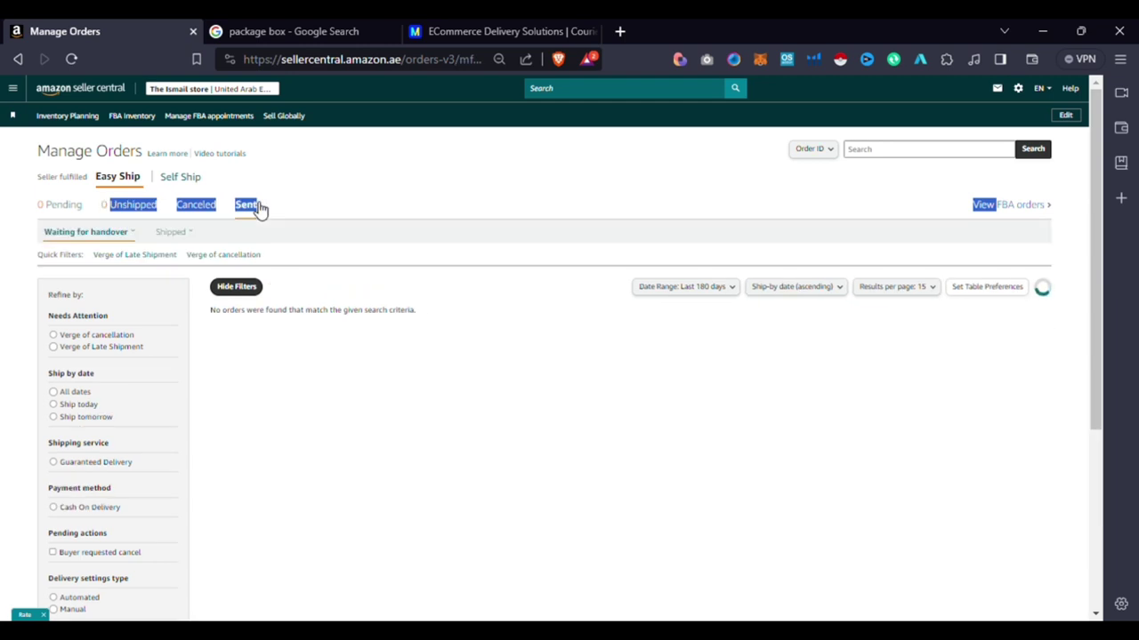
click(182, 235)
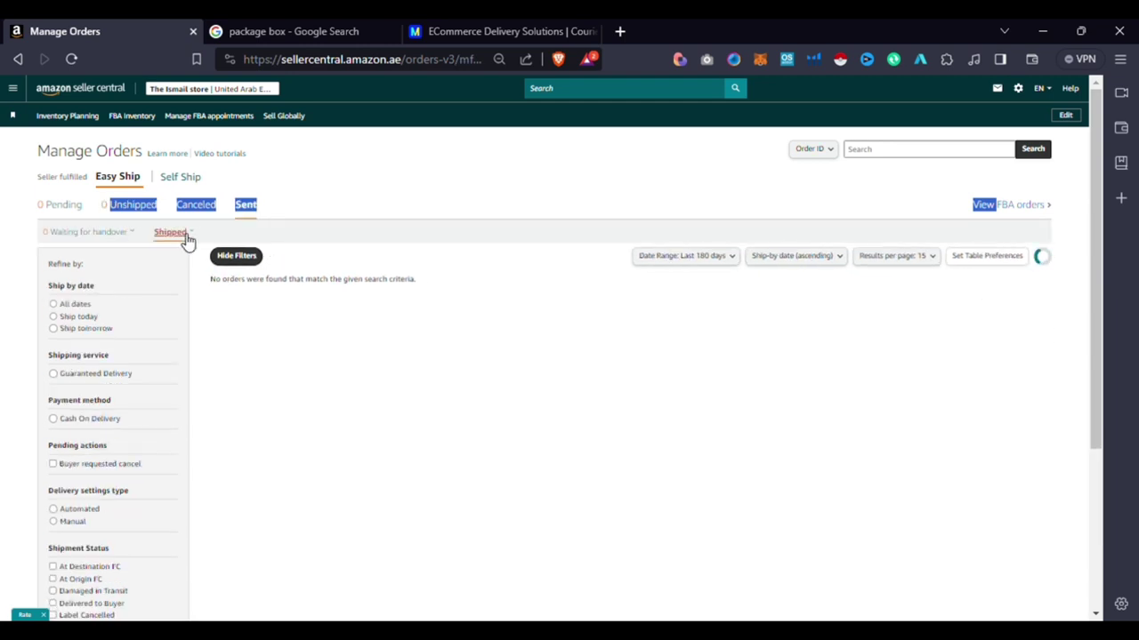
scroll(273, 249, down, 10)
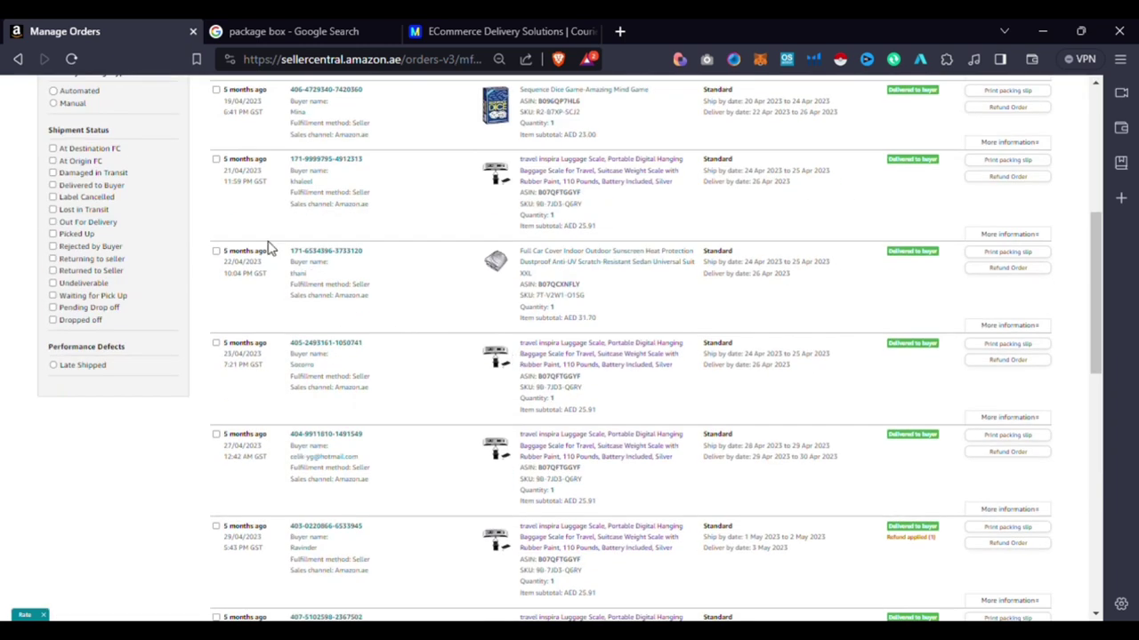
scroll(298, 391, down, 10)
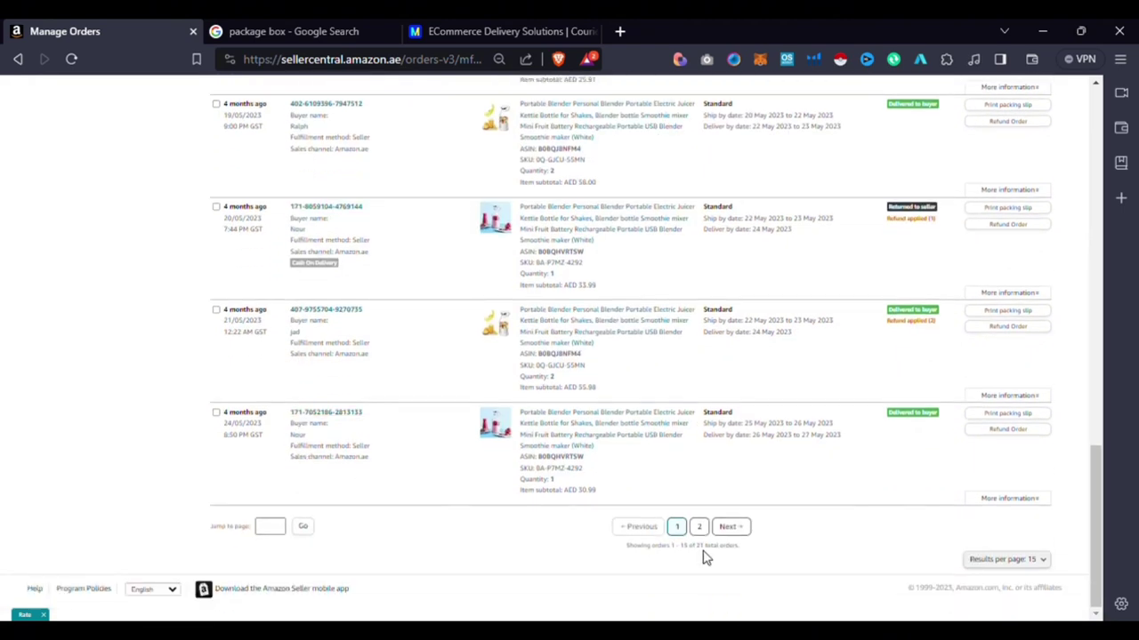
click(700, 527)
scroll(391, 360, down, 2)
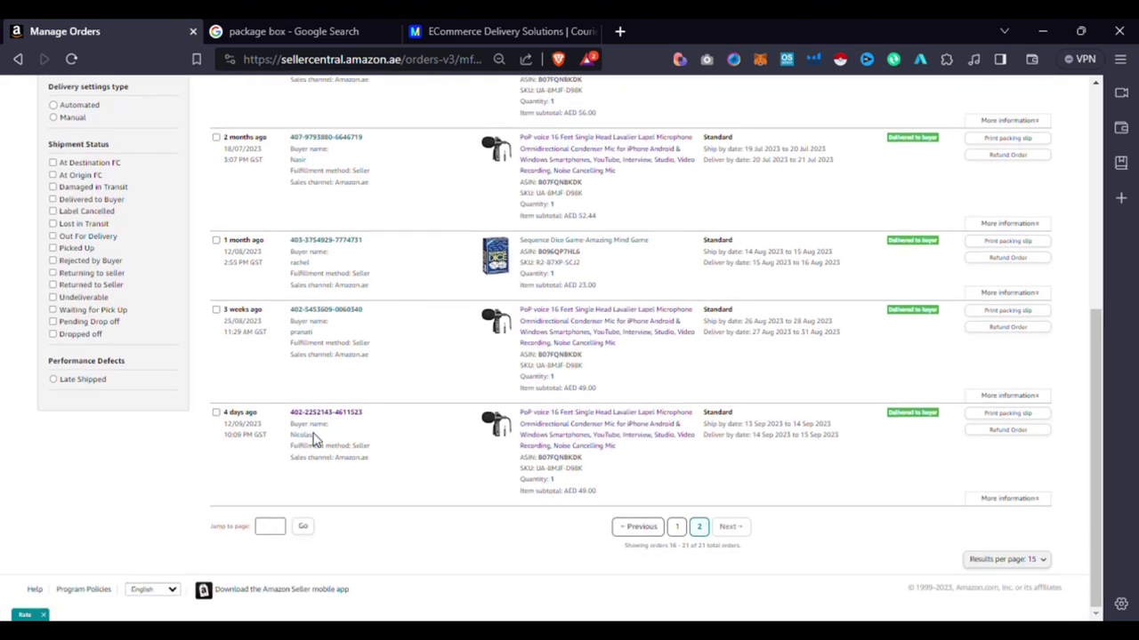
Step: Open the most recent shipped order, for the PoP voice lavalier microphone dated 12/09/2023, and reprint its shipping label
click(328, 416)
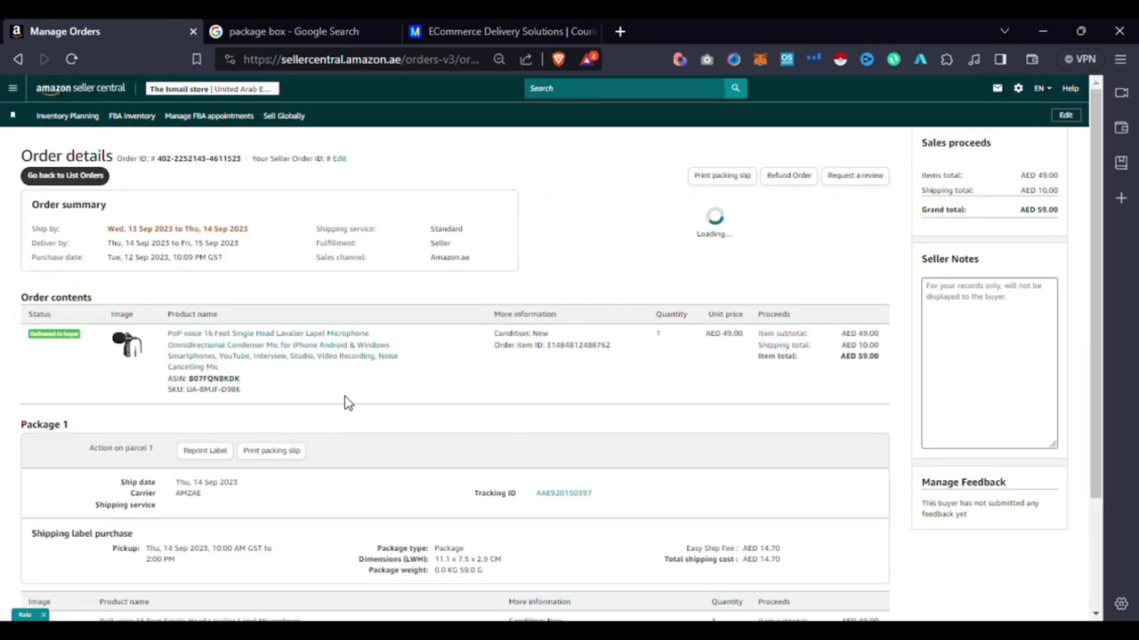
click(206, 452)
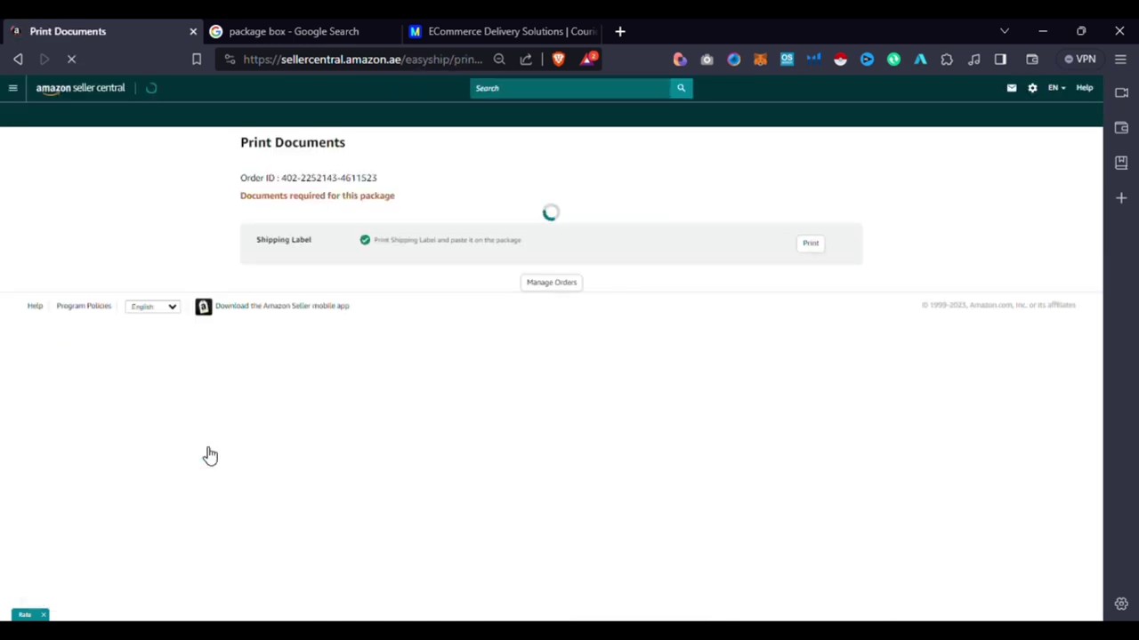
click(811, 259)
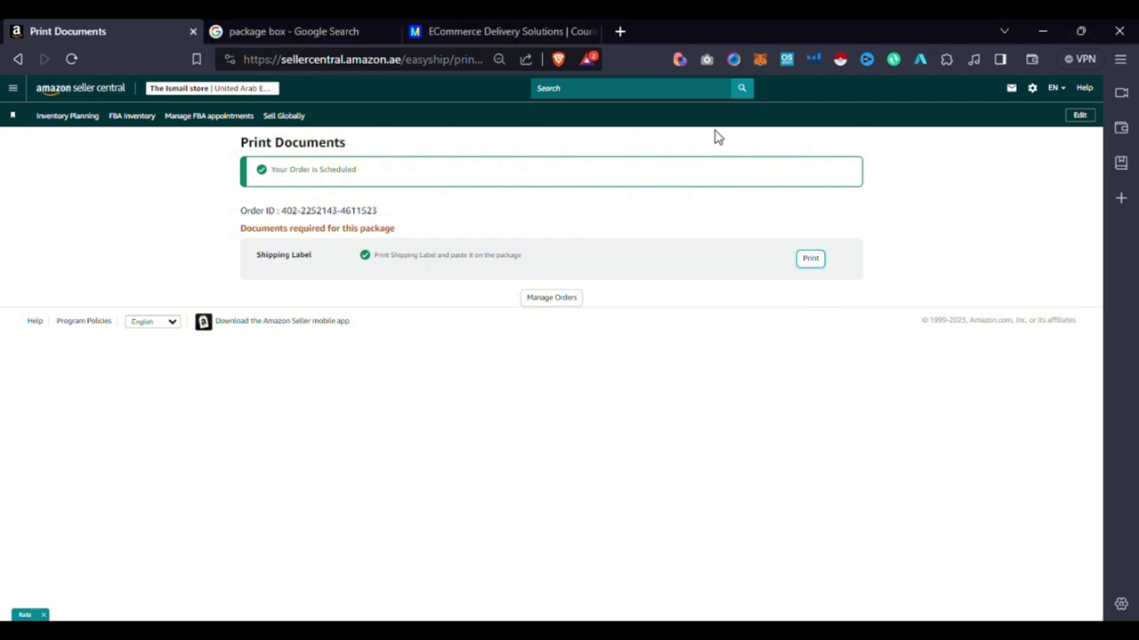
Step: Search Google Images for "thermal printer" in a new browser tab and examine the printer models
click(622, 31)
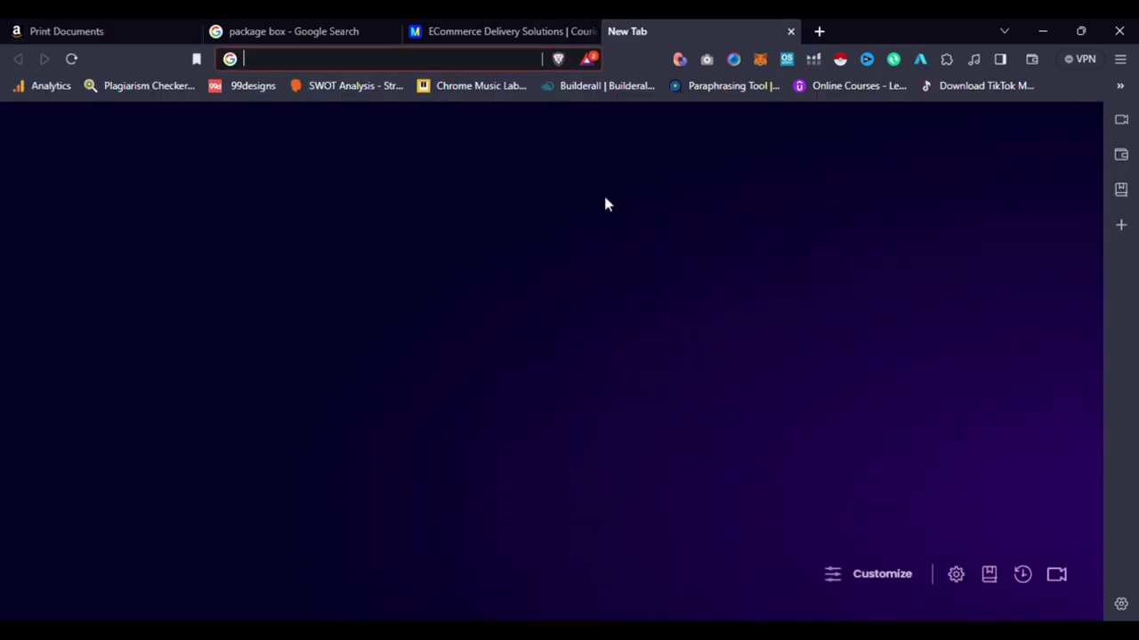
text(therma)
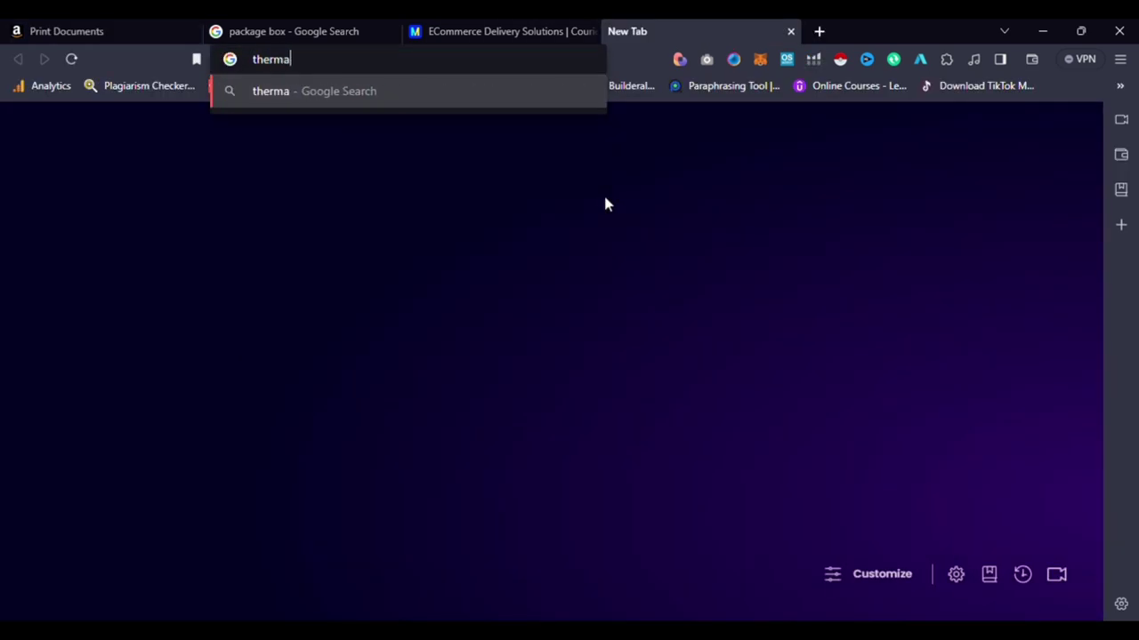
text(l printer)
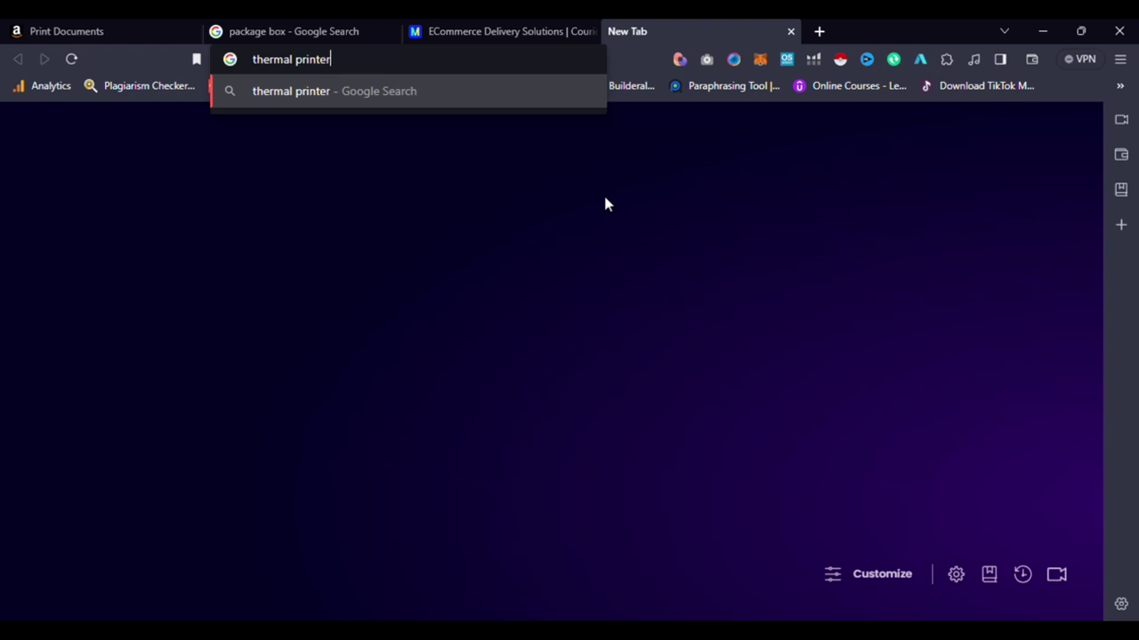
key(Return)
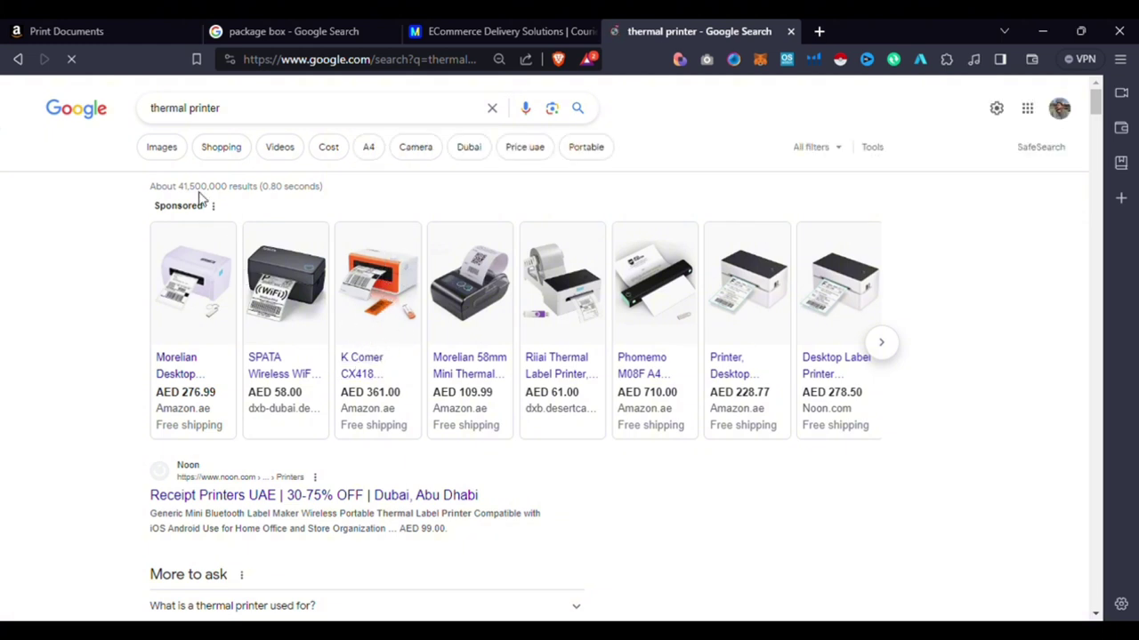
click(163, 153)
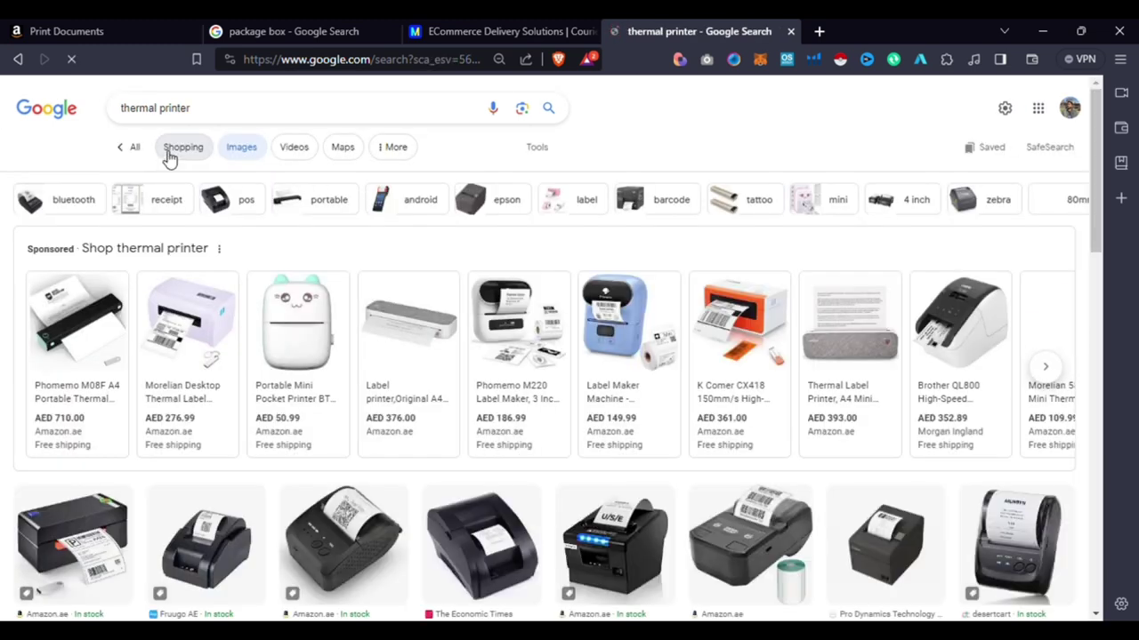
scroll(425, 264, down, 3)
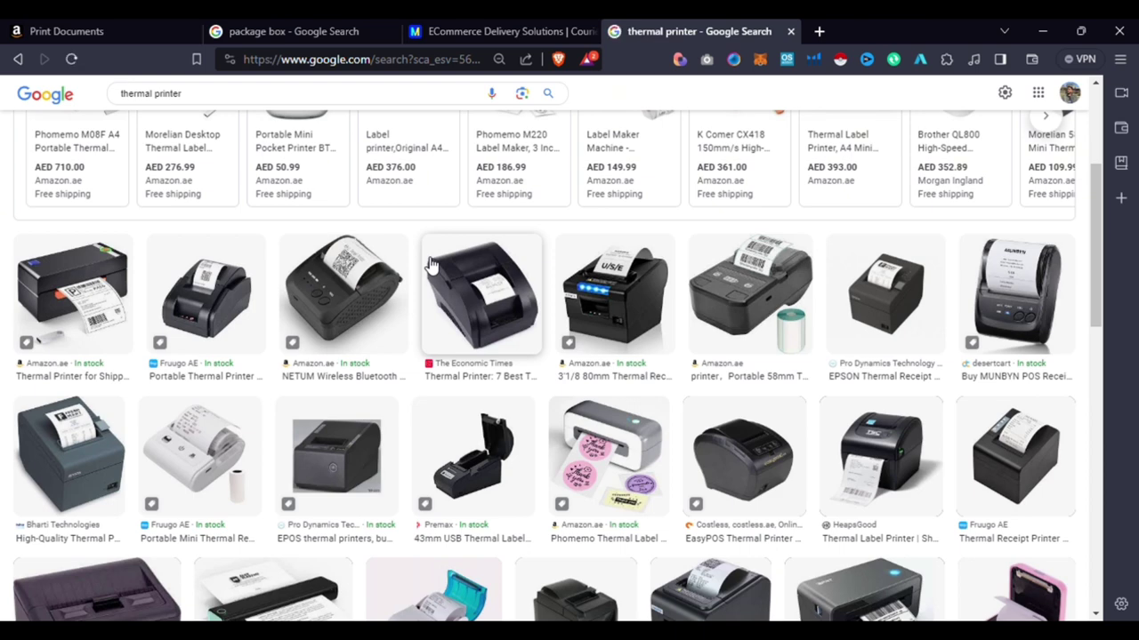
scroll(516, 322, up, 1)
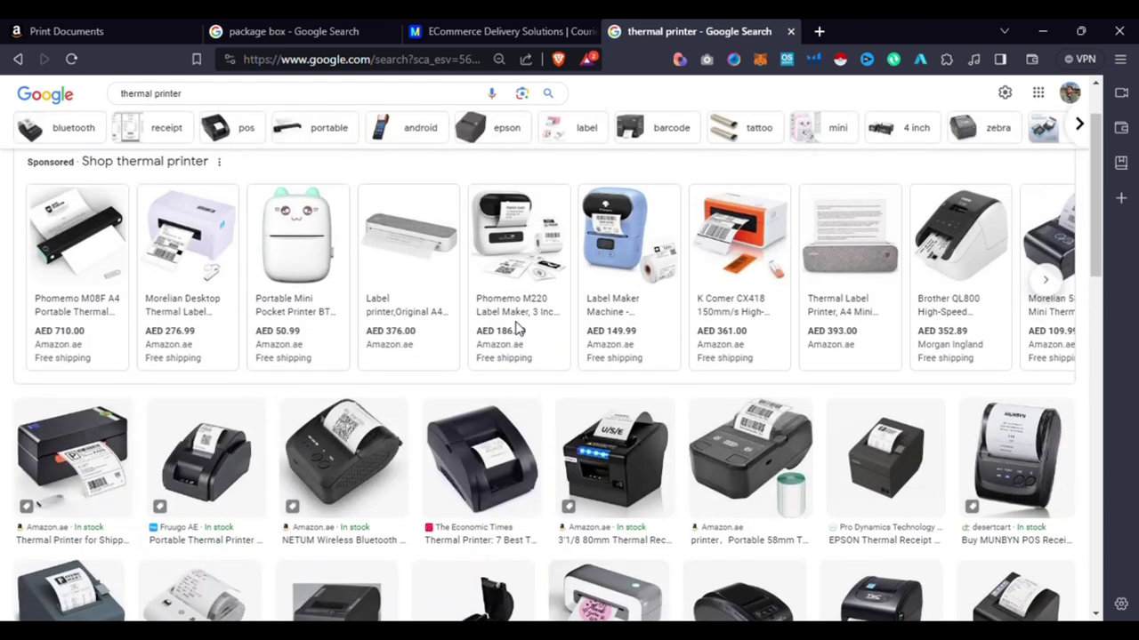
Step: Preview the Amazon.ae thermal printer for shipping labels and compare it with the surrounding thermal printer results
scroll(521, 326, down, 2)
scroll(356, 329, up, 4)
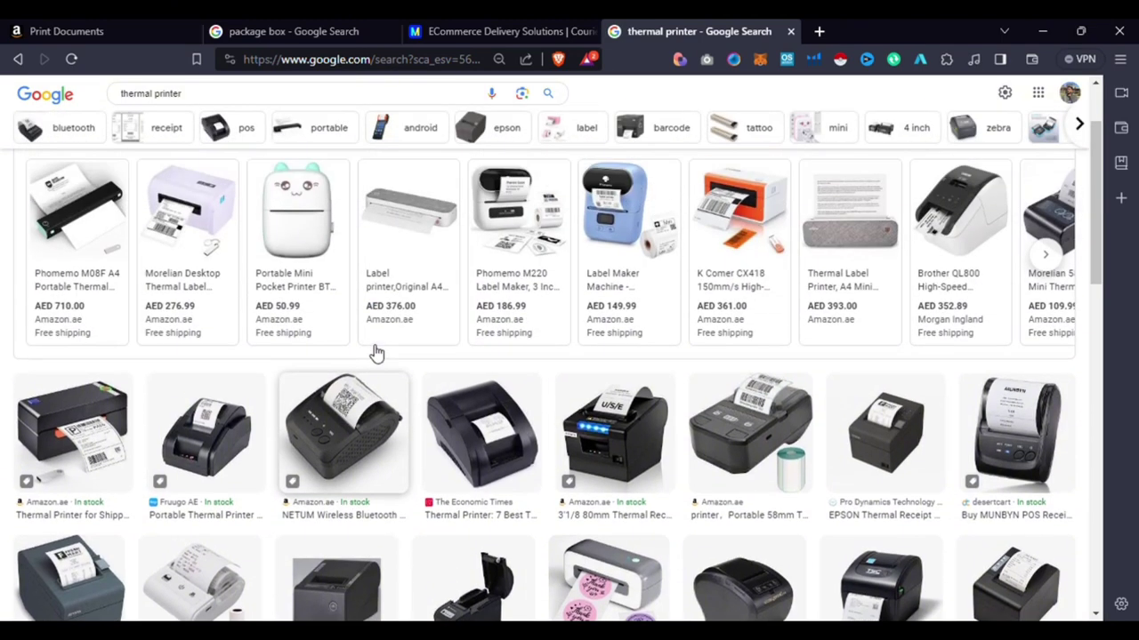
scroll(592, 357, down, 2)
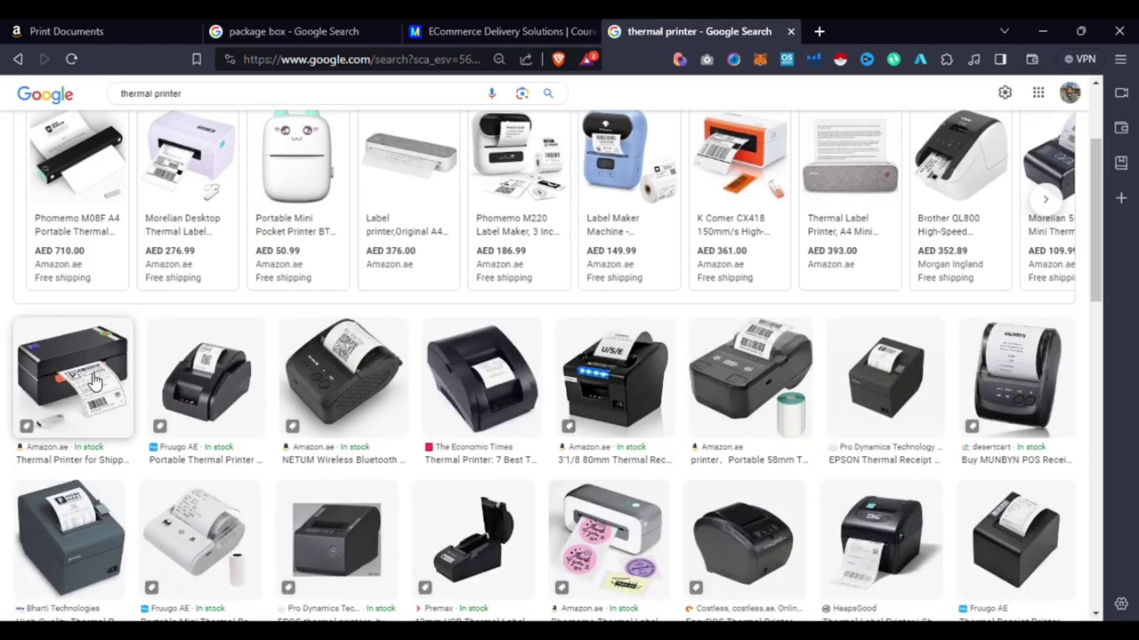
click(96, 381)
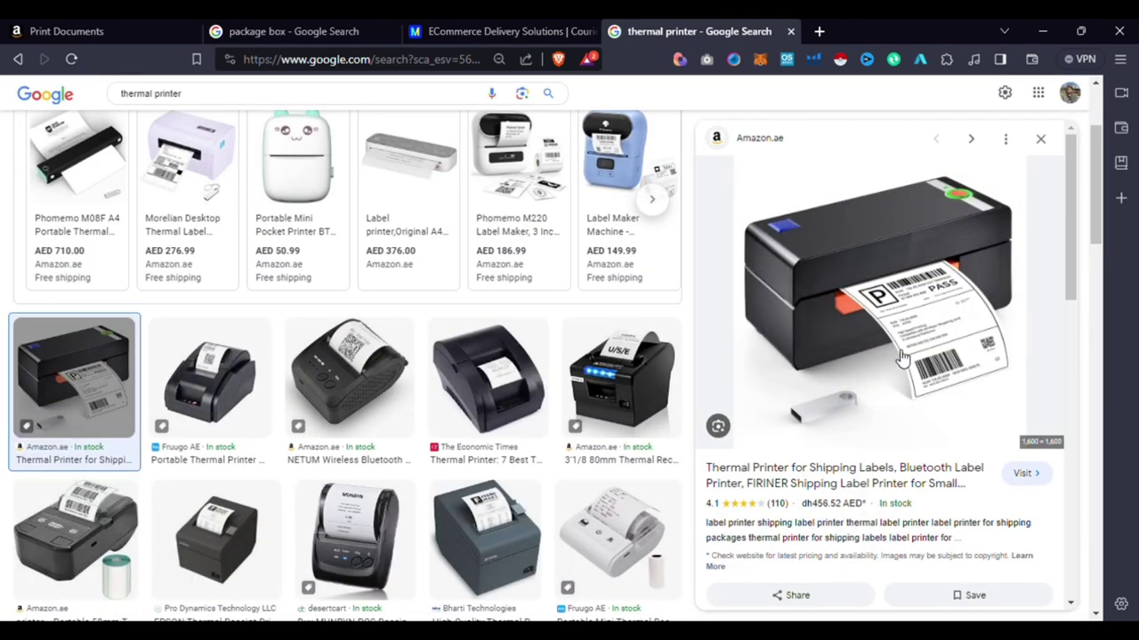
scroll(646, 386, up, 3)
scroll(228, 323, down, 4)
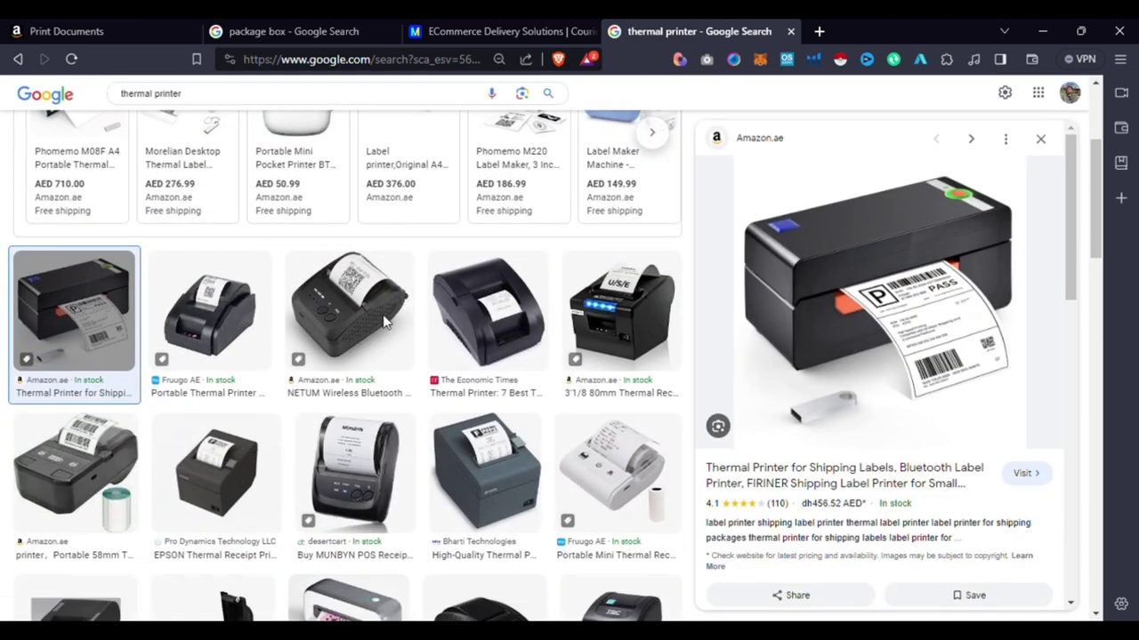
scroll(384, 322, down, 5)
Step: Search Google Images for "printer" and examine the regular printer models
drag(184, 94, 127, 108)
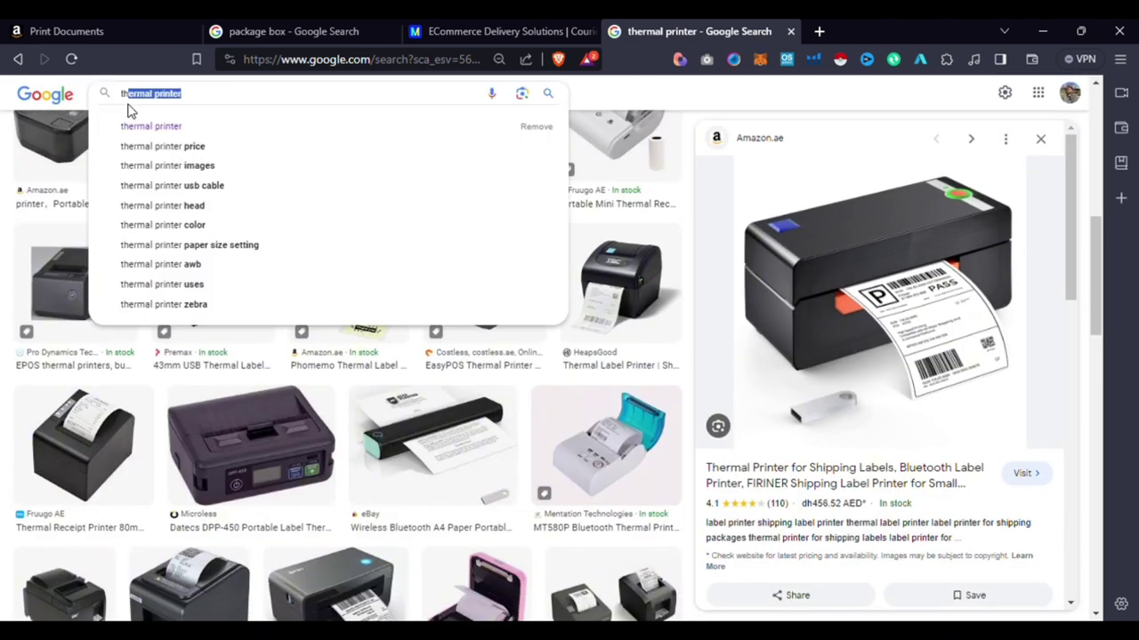
text(pr)
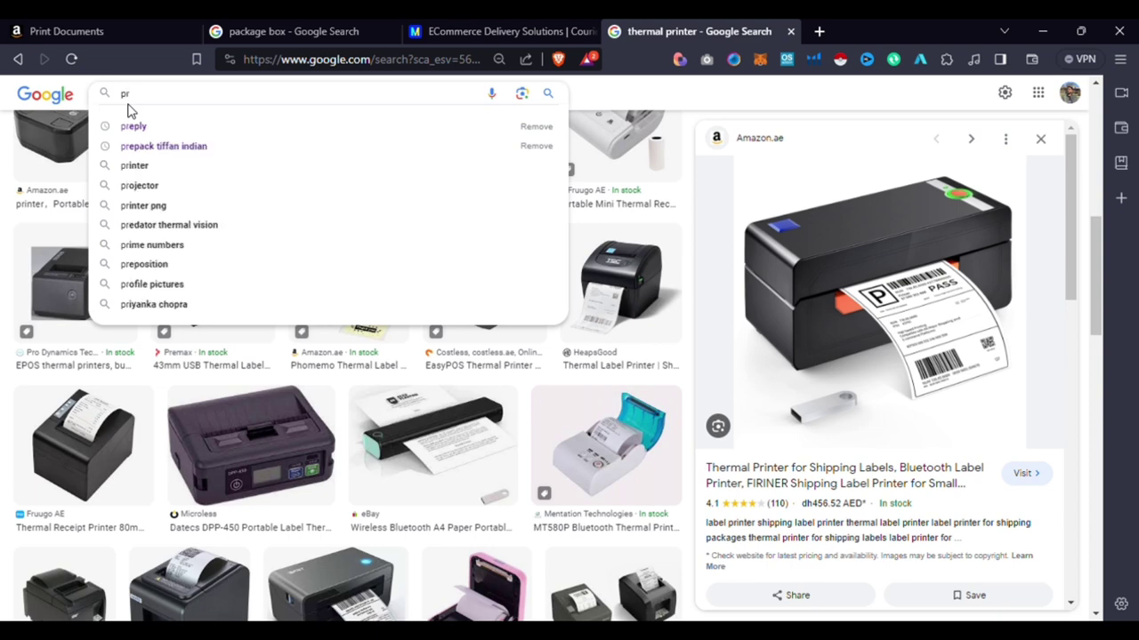
text(inter)
key(Return)
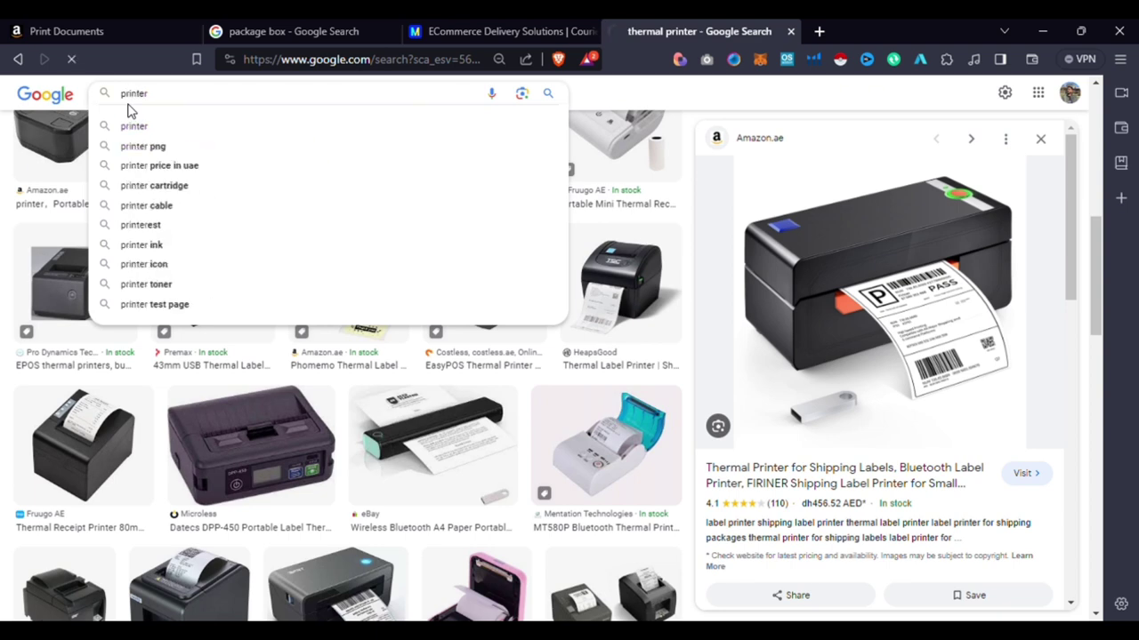
scroll(373, 120, down, 2)
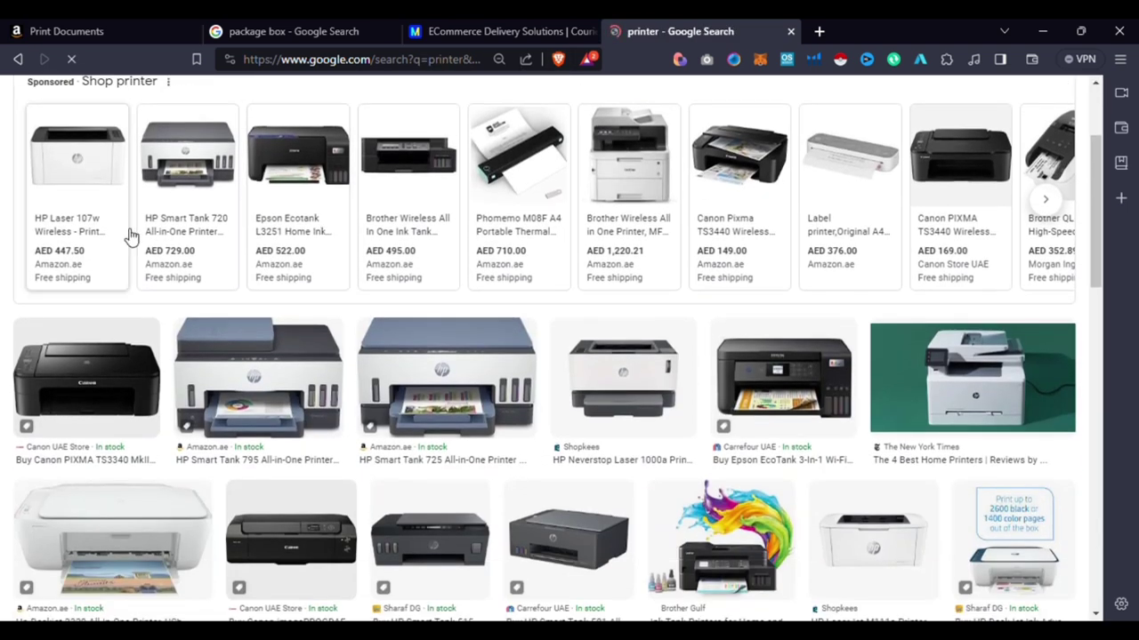
scroll(567, 258, down, 1)
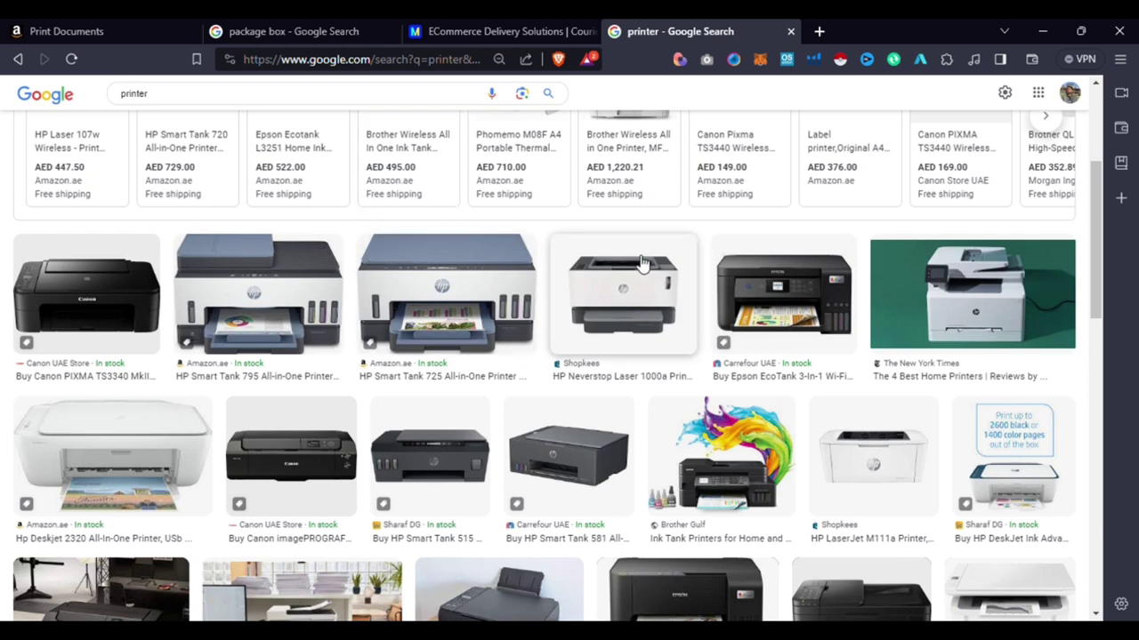
scroll(642, 263, up, 3)
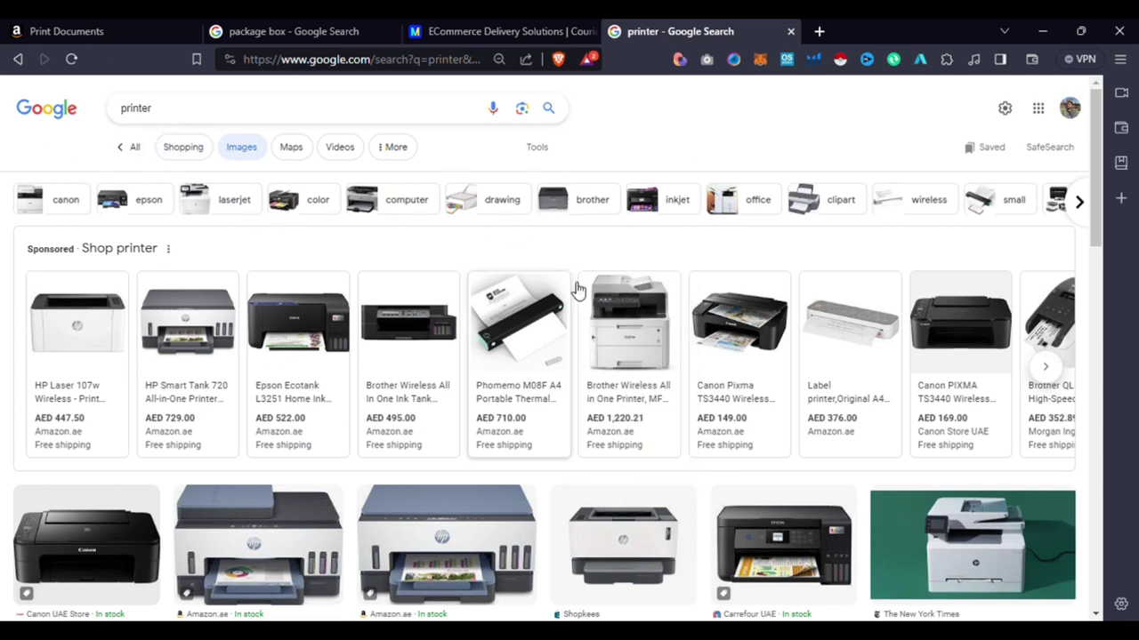
Step: Close the printer image search and print the shipping label for the scheduled order
click(790, 31)
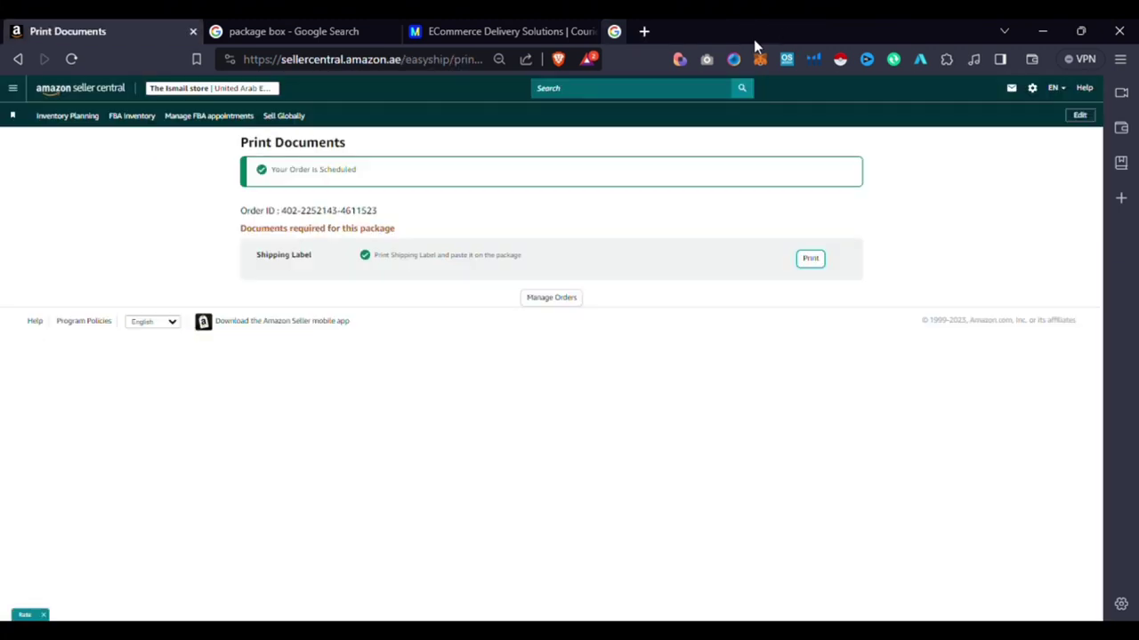
click(809, 261)
Step: In the "package box" image results, open the Amazon.ae listing for Carton Box Set Of 6 Pieces 45X45X45
click(283, 31)
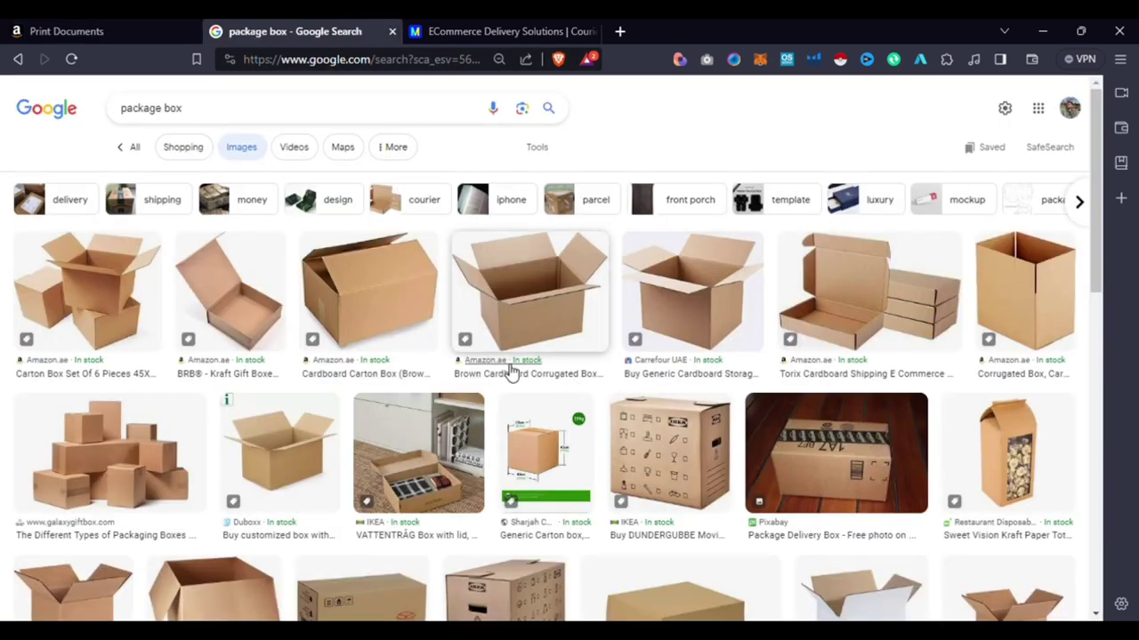
click(77, 276)
click(840, 324)
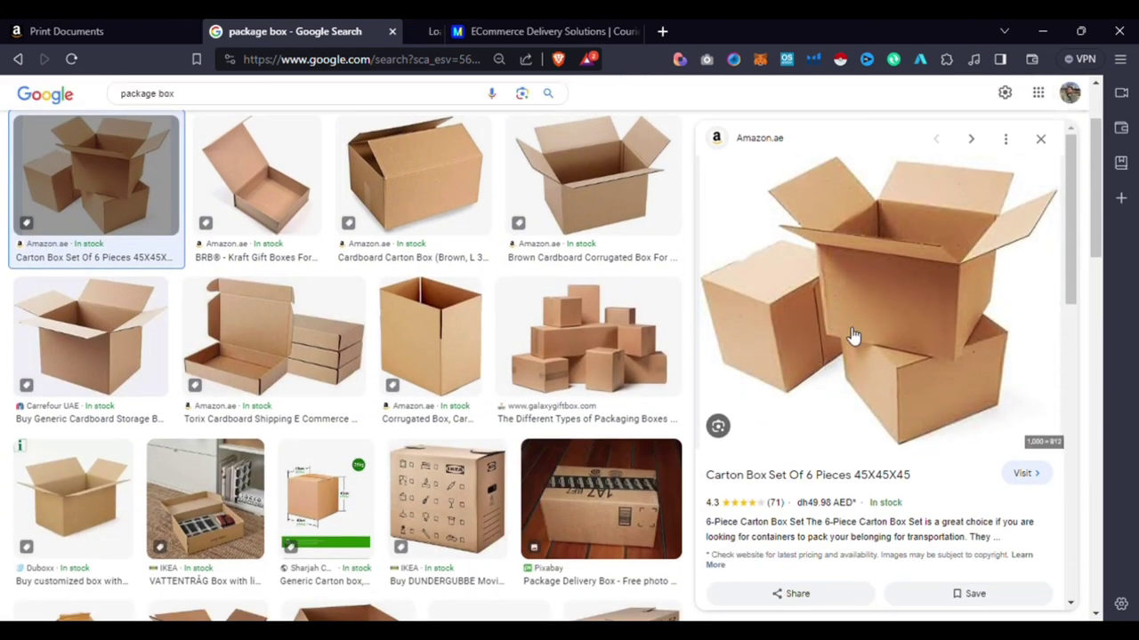
click(475, 31)
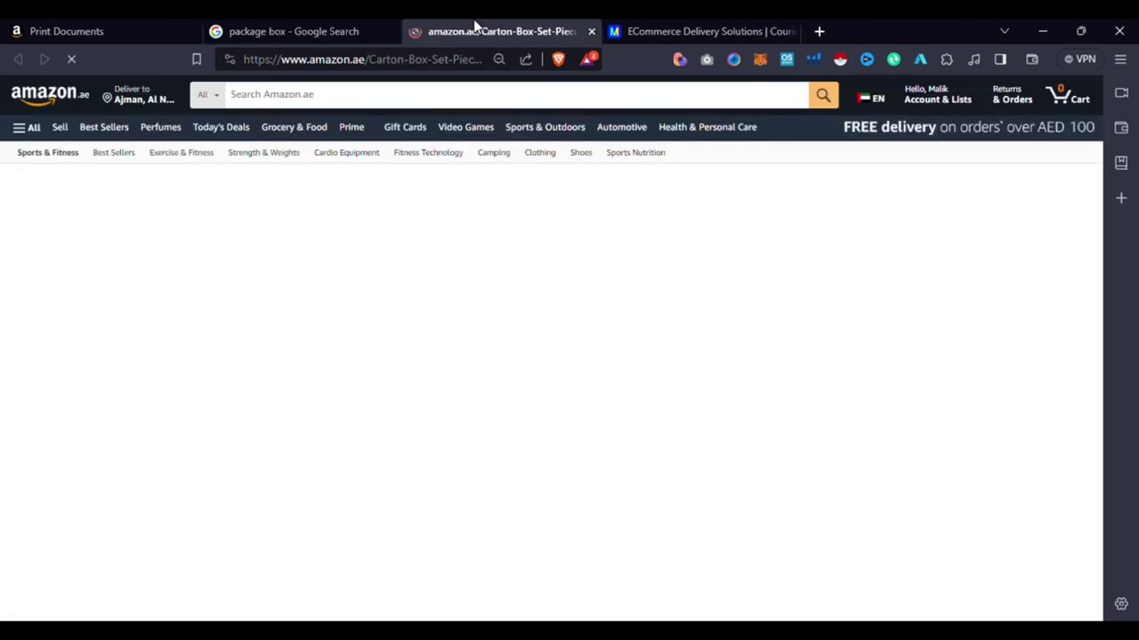
Step: Examine the carton box listing's price, seller, dimensions and product images
scroll(656, 355, down, 2)
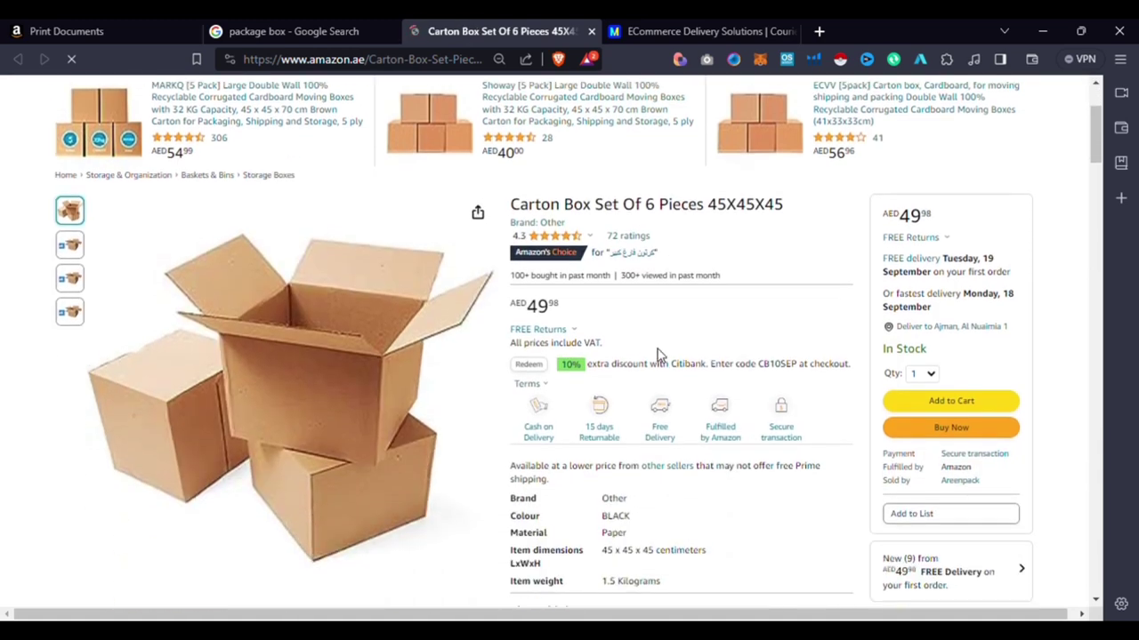
scroll(758, 286, down, 1)
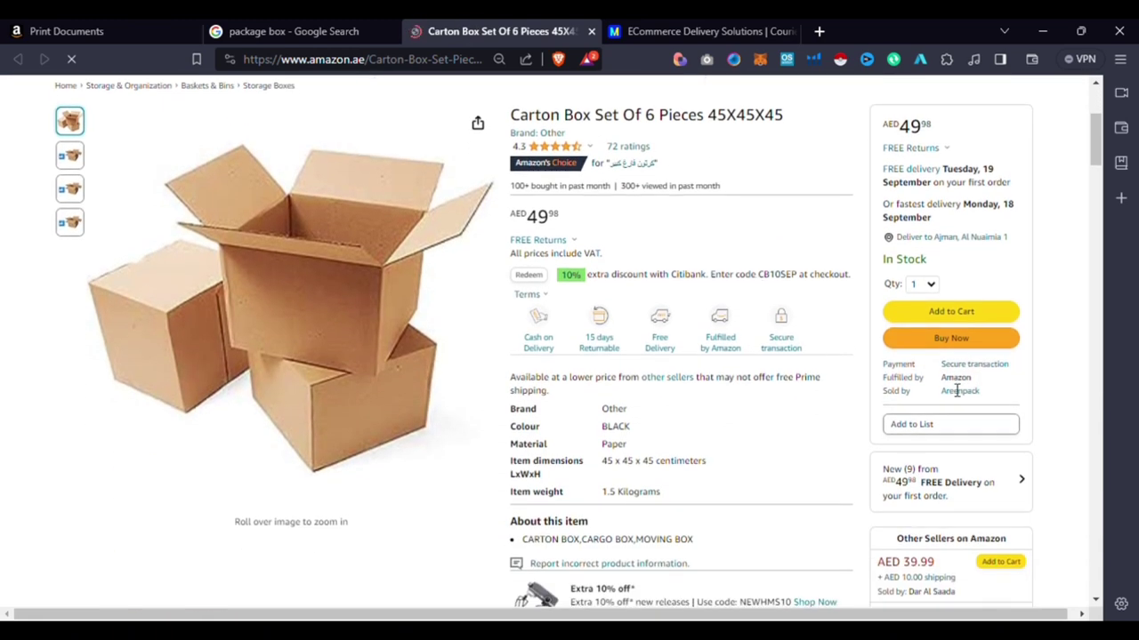
scroll(650, 279, up, 1)
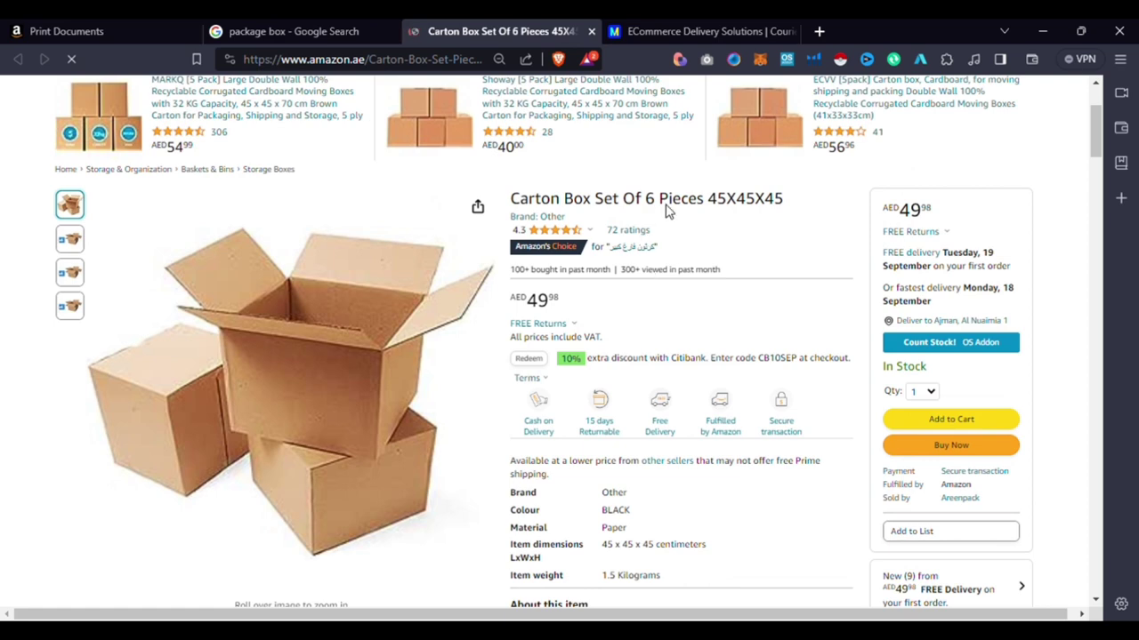
scroll(742, 219, down, 1)
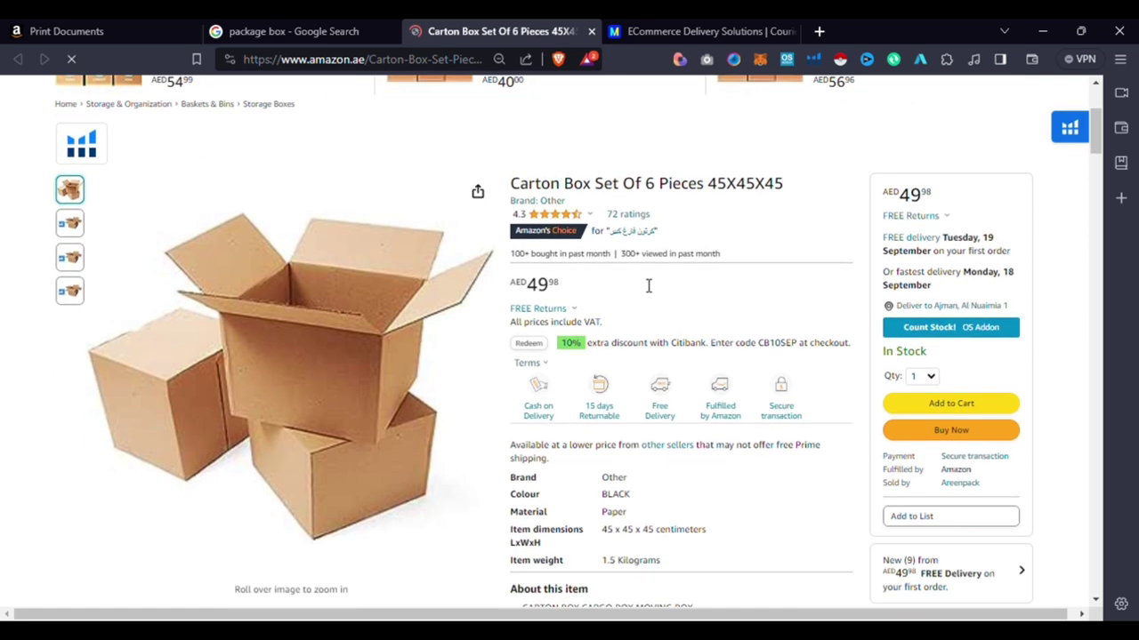
click(70, 248)
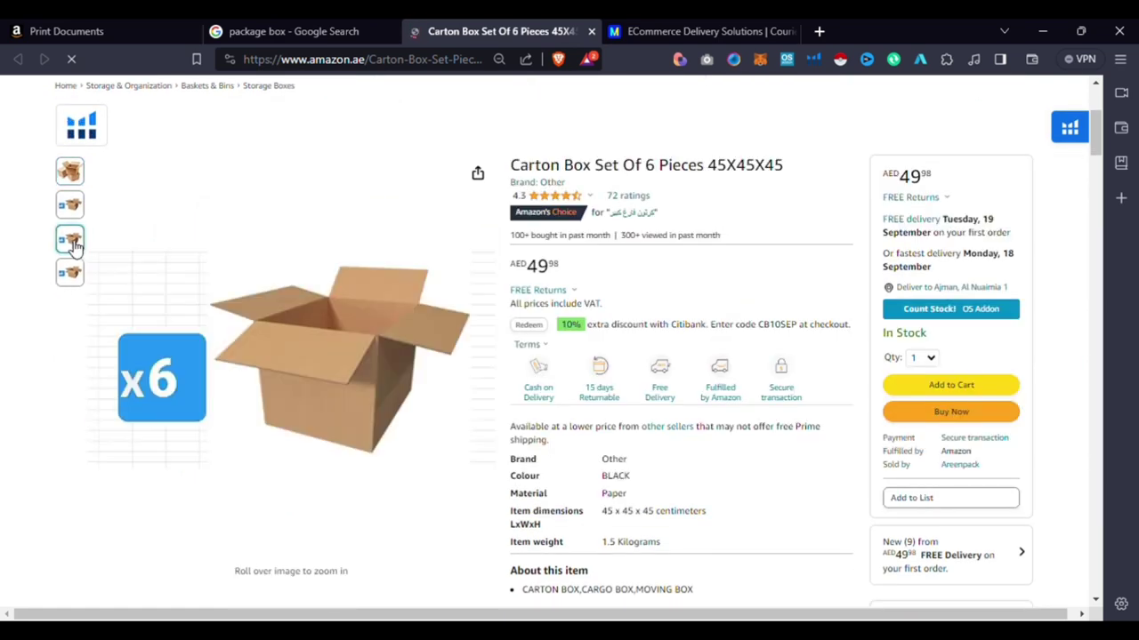
click(76, 210)
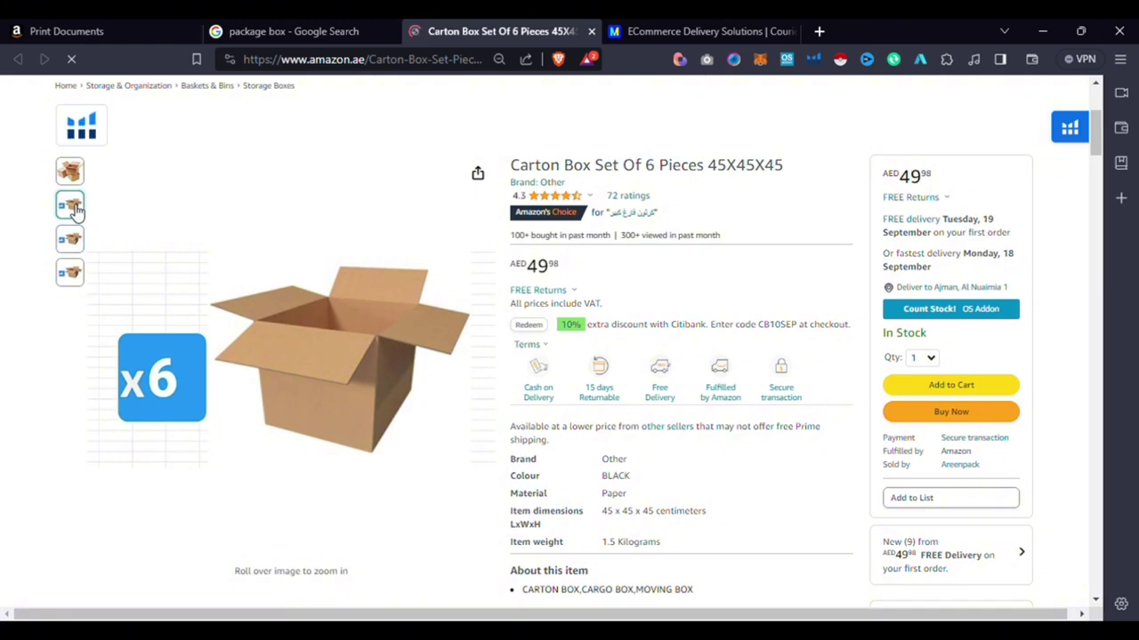
click(73, 182)
scroll(673, 289, up, 3)
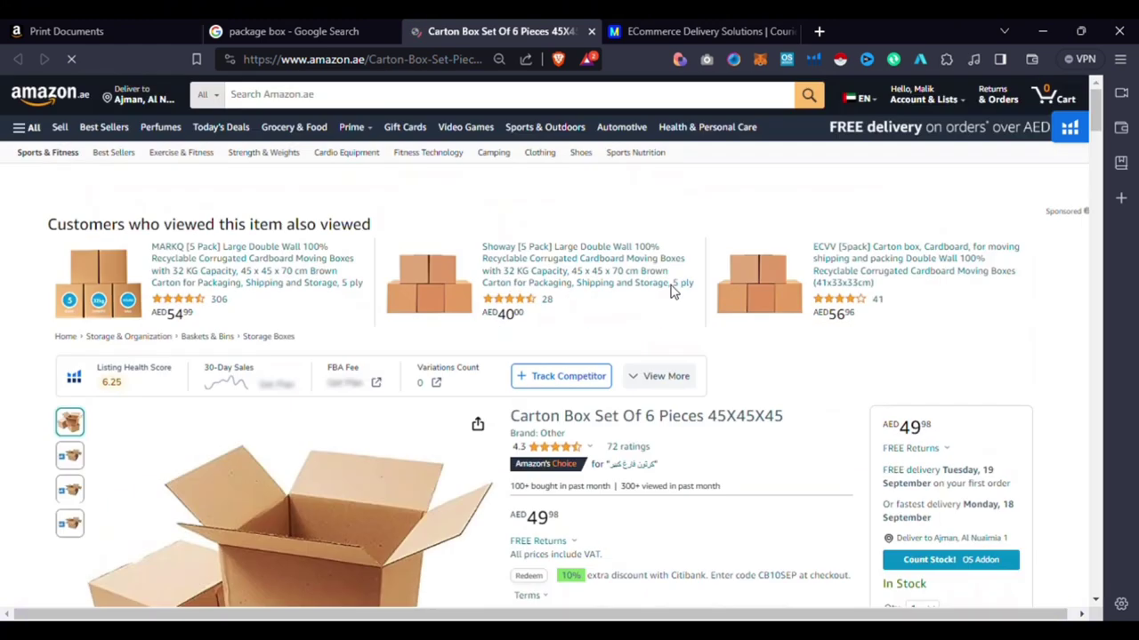
Step: Open Amazon.ae's Best Sellers and examine the top products across the departments and the browsing-history suggestions
click(87, 133)
scroll(229, 225, down, 1)
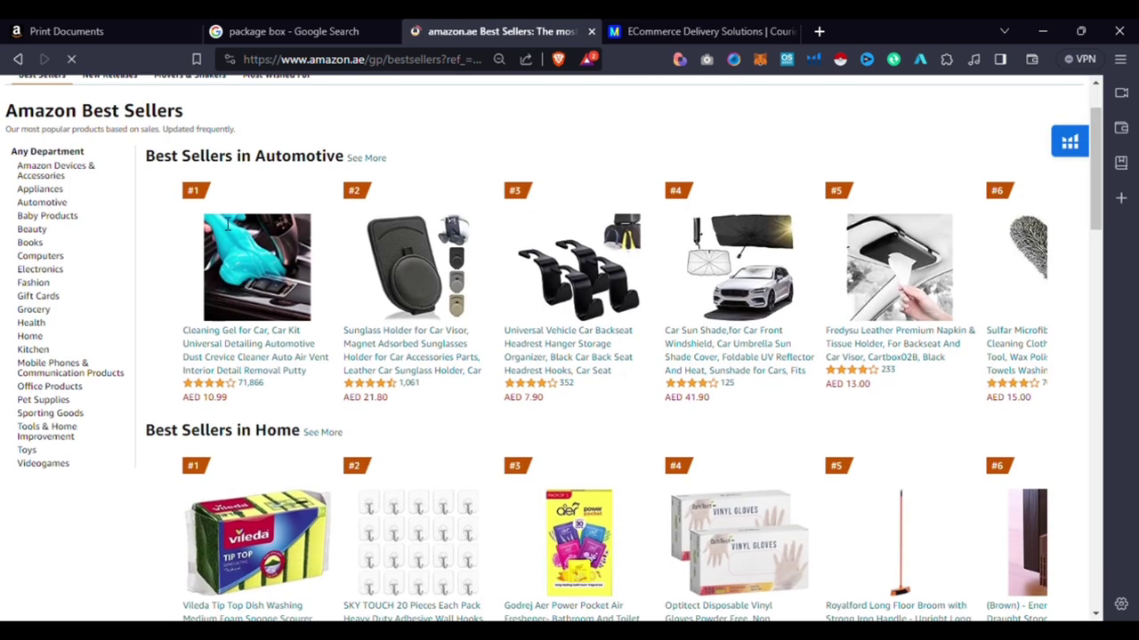
scroll(451, 315, down, 2)
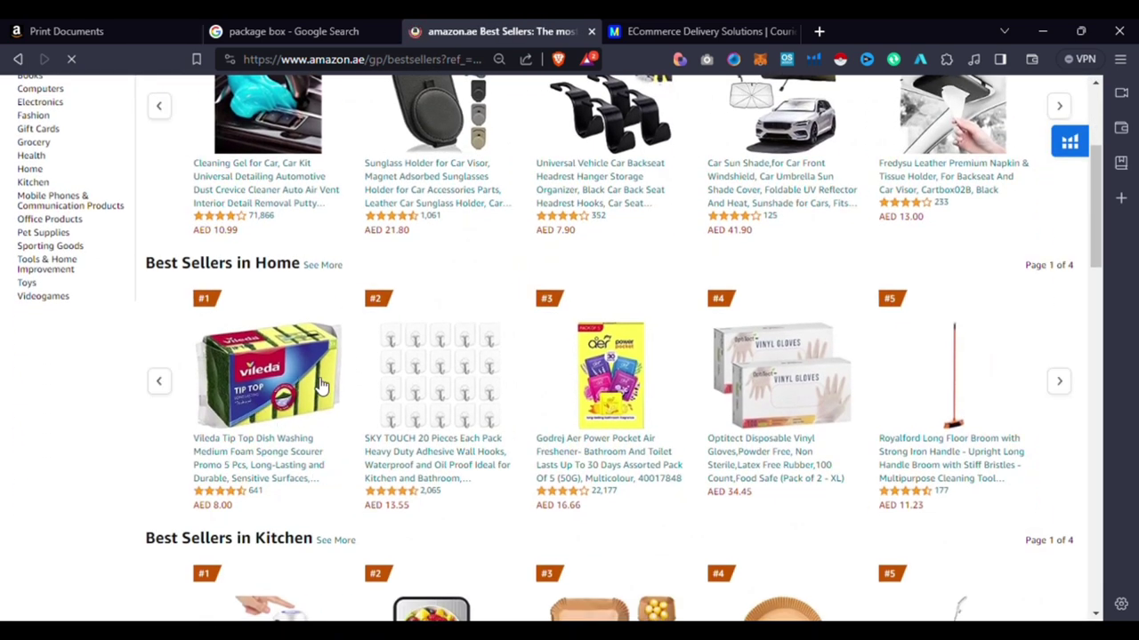
scroll(614, 228, up, 3)
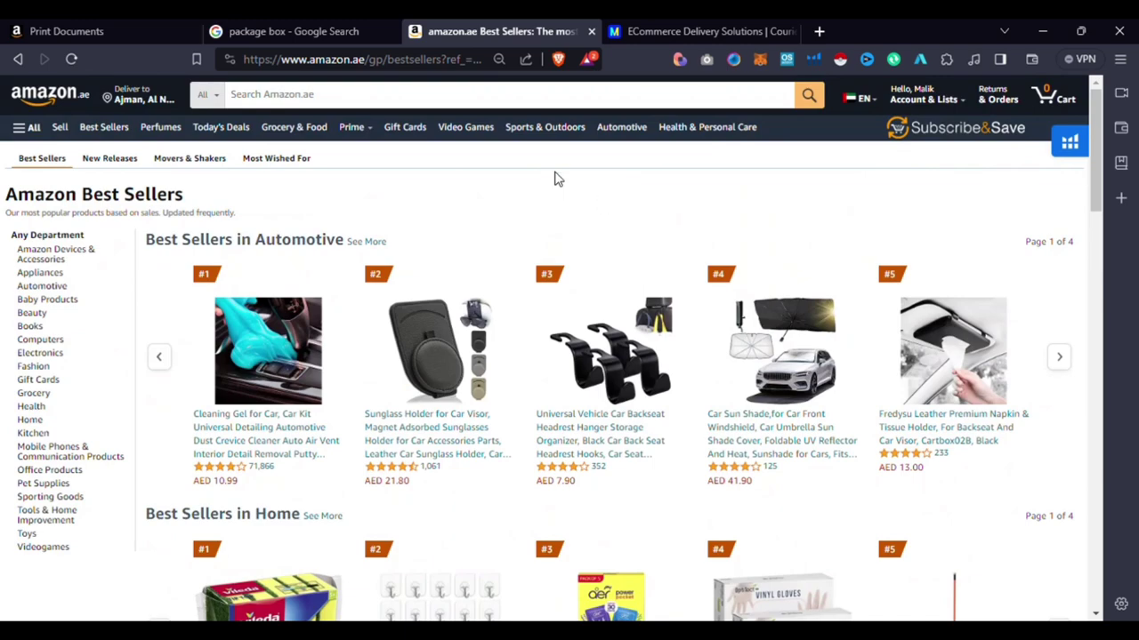
scroll(554, 184, down, 2)
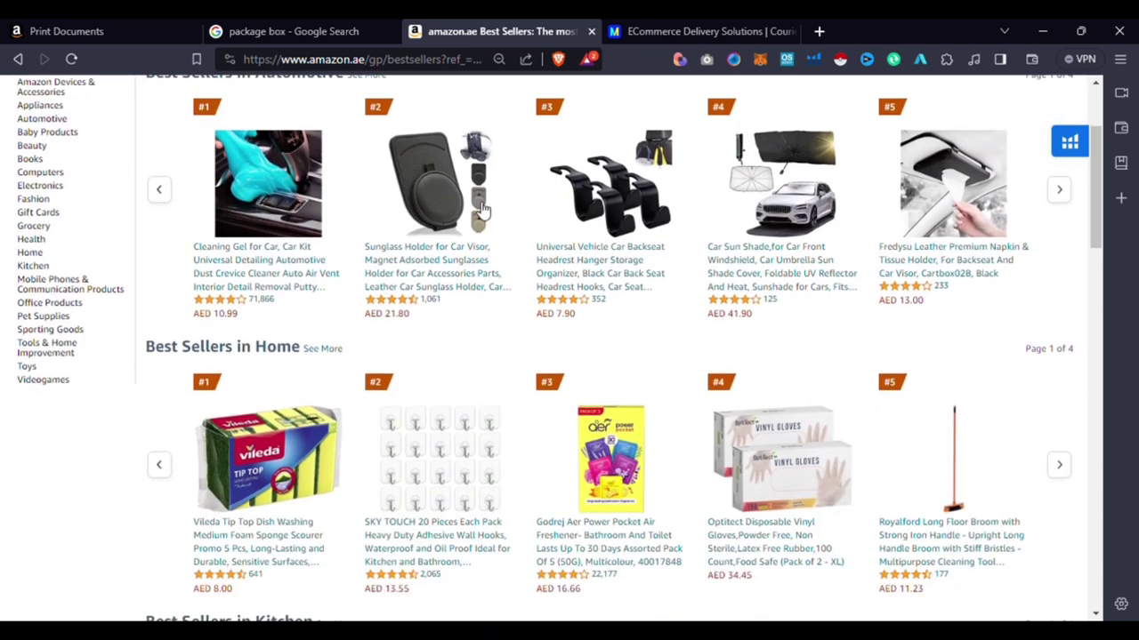
scroll(455, 236, down, 2)
scroll(436, 236, down, 12)
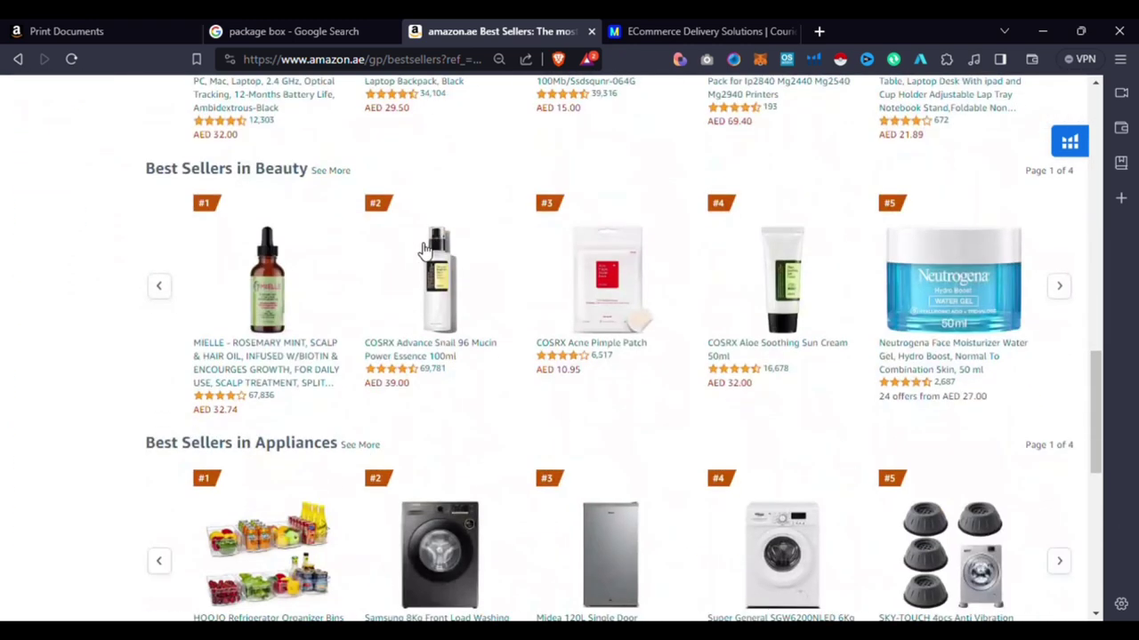
scroll(454, 309, up, 5)
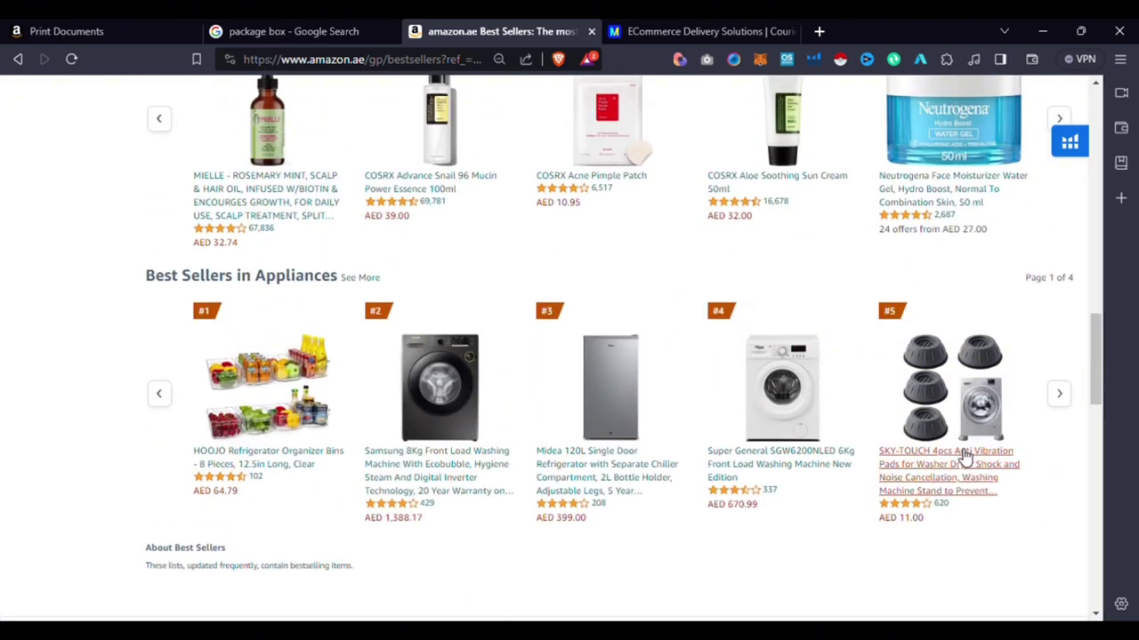
scroll(763, 356, down, 8)
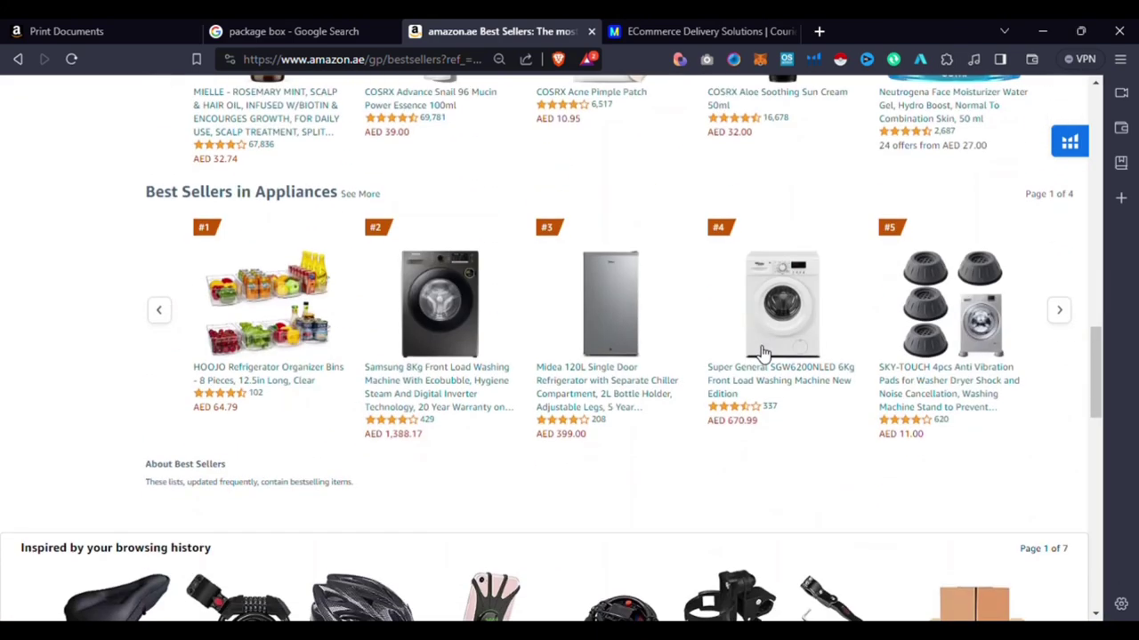
scroll(360, 338, down, 2)
scroll(360, 338, up, 3)
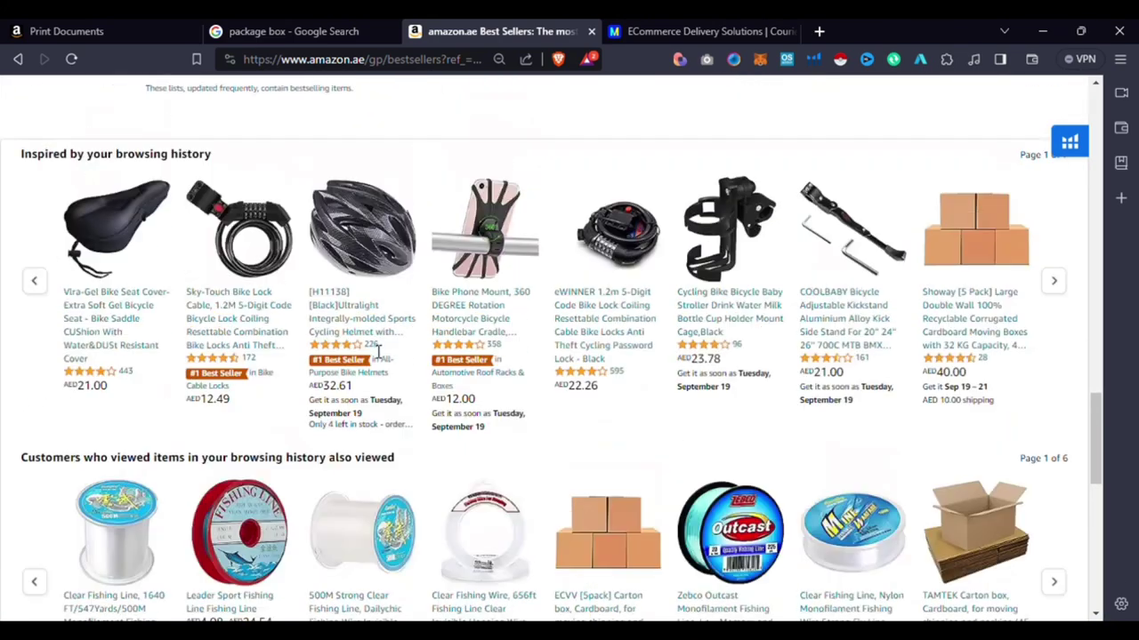
scroll(239, 389, up, 3)
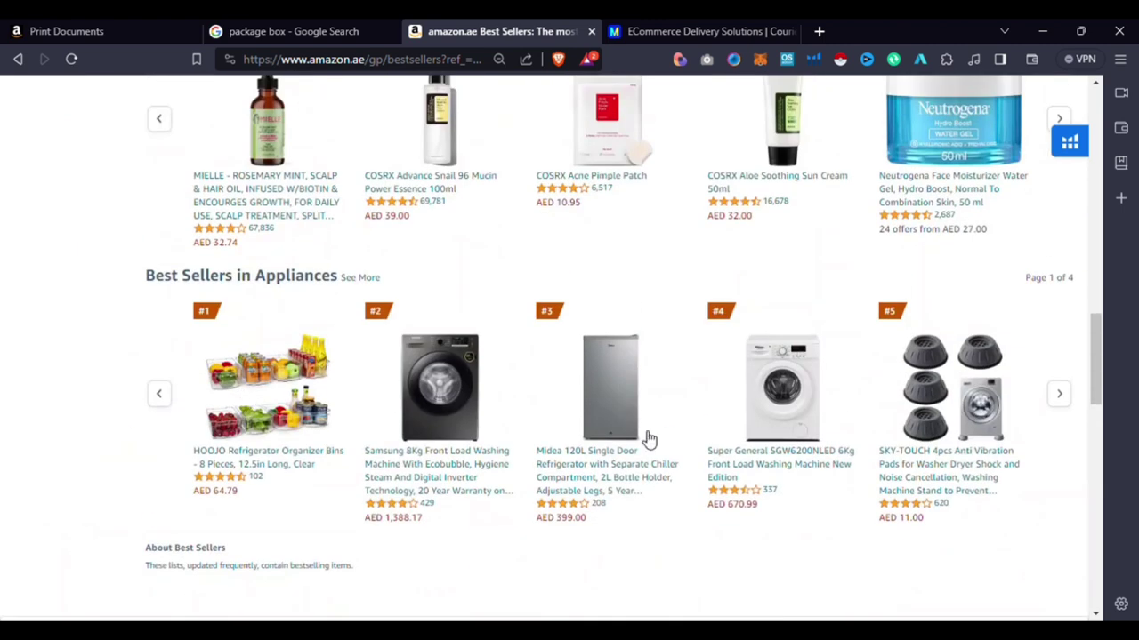
Step: Display page 3 of the best sellers in Appliances and examine the products
click(1071, 397)
click(1073, 399)
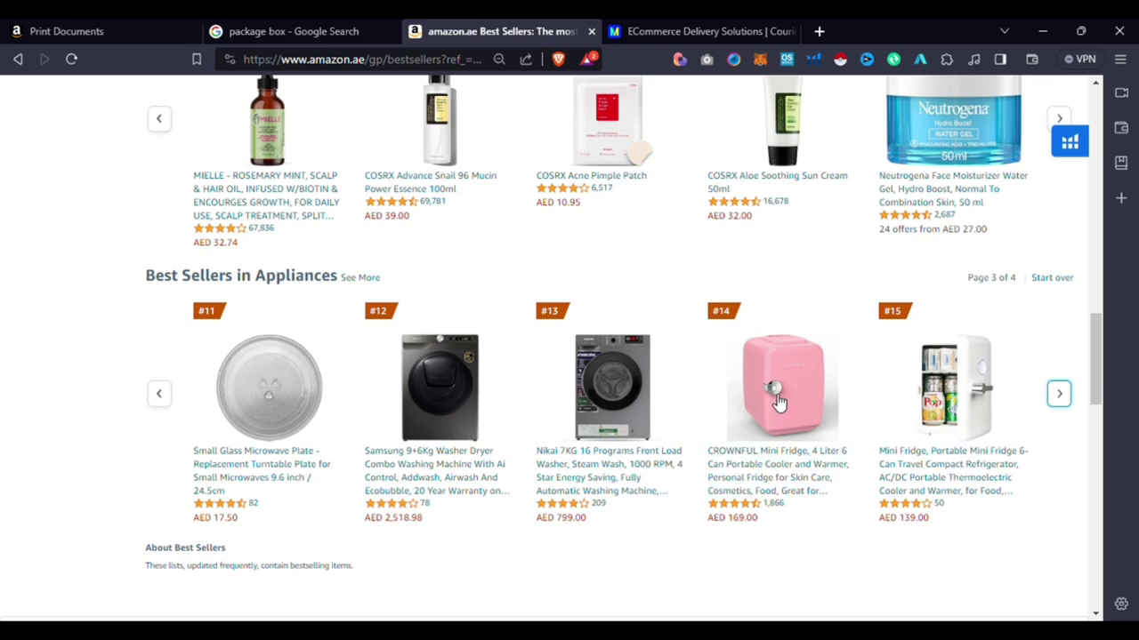
scroll(774, 401, up, 10)
Step: Return to the "package box" image results and examine the different box types
click(276, 29)
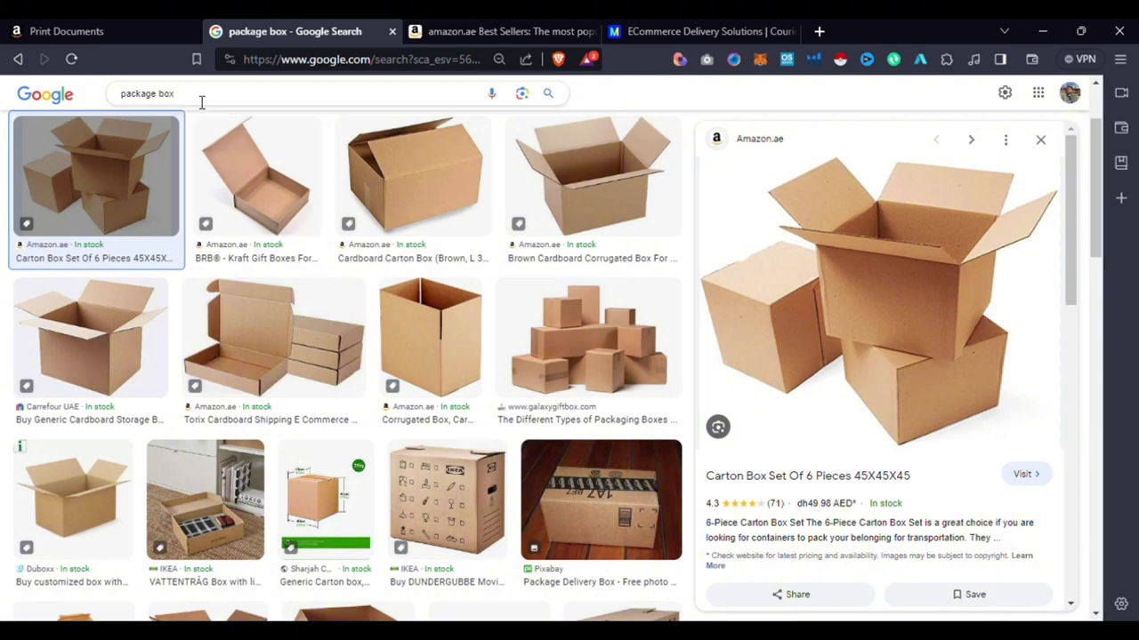
scroll(264, 298, up, 2)
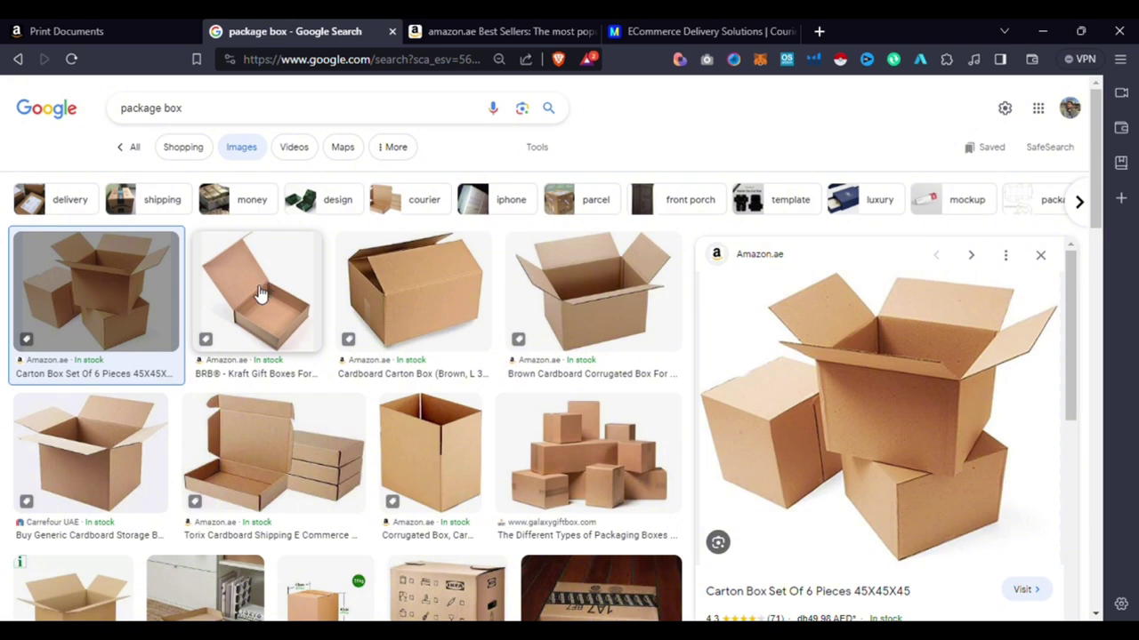
scroll(222, 295, down, 2)
scroll(187, 249, up, 2)
Step: Search Google Images for "shipping bags amazon" and examine the poly mailer and courier bag options
click(127, 110)
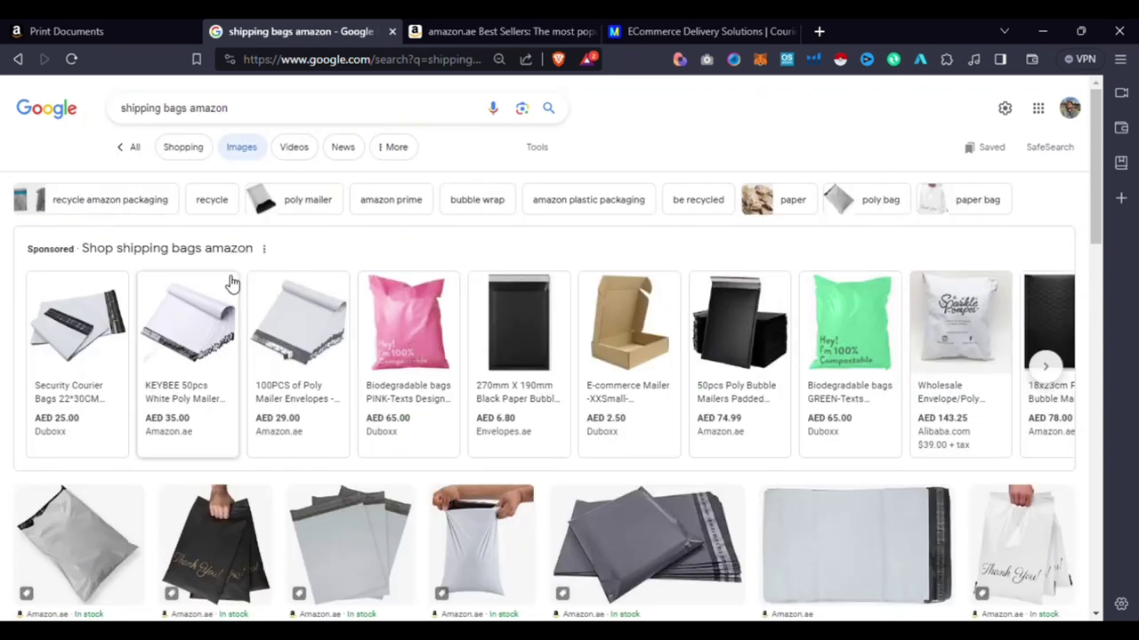
scroll(229, 284, down, 5)
scroll(439, 402, down, 3)
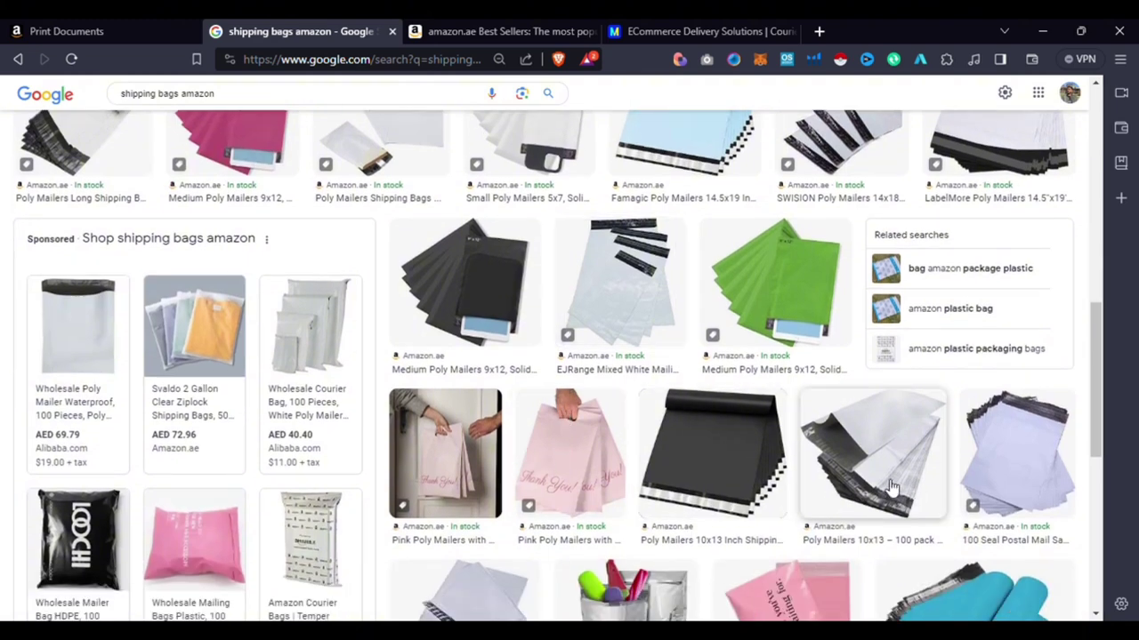
Step: Preview the Poly Mailers 10x13 100-pack result and examine its related images alongside the other shipping bag options
click(865, 473)
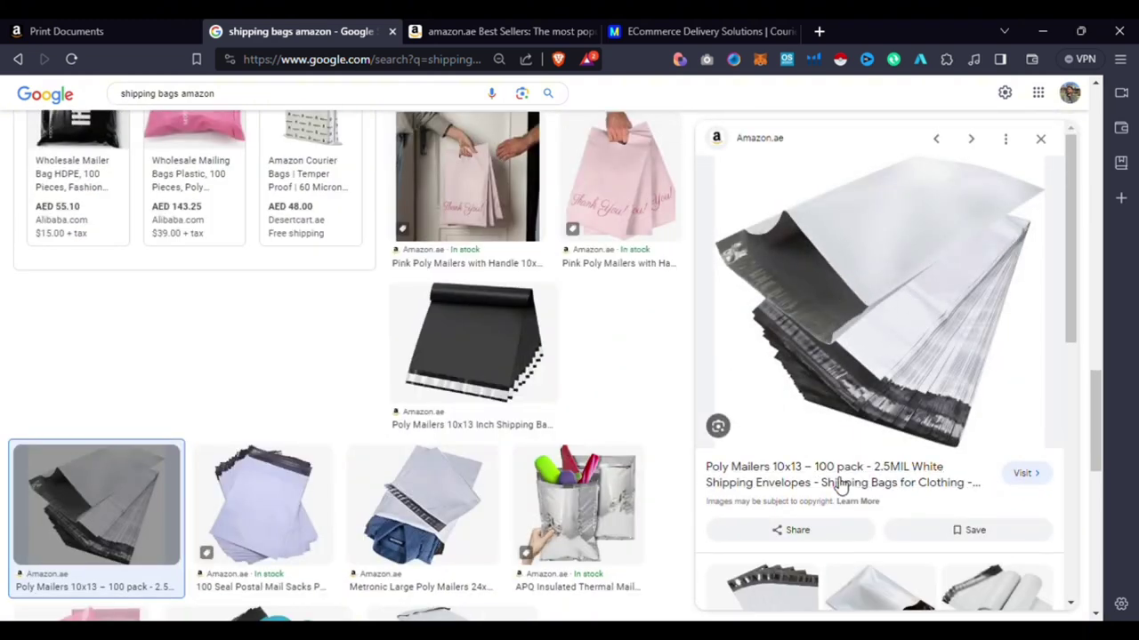
scroll(480, 382, down, 10)
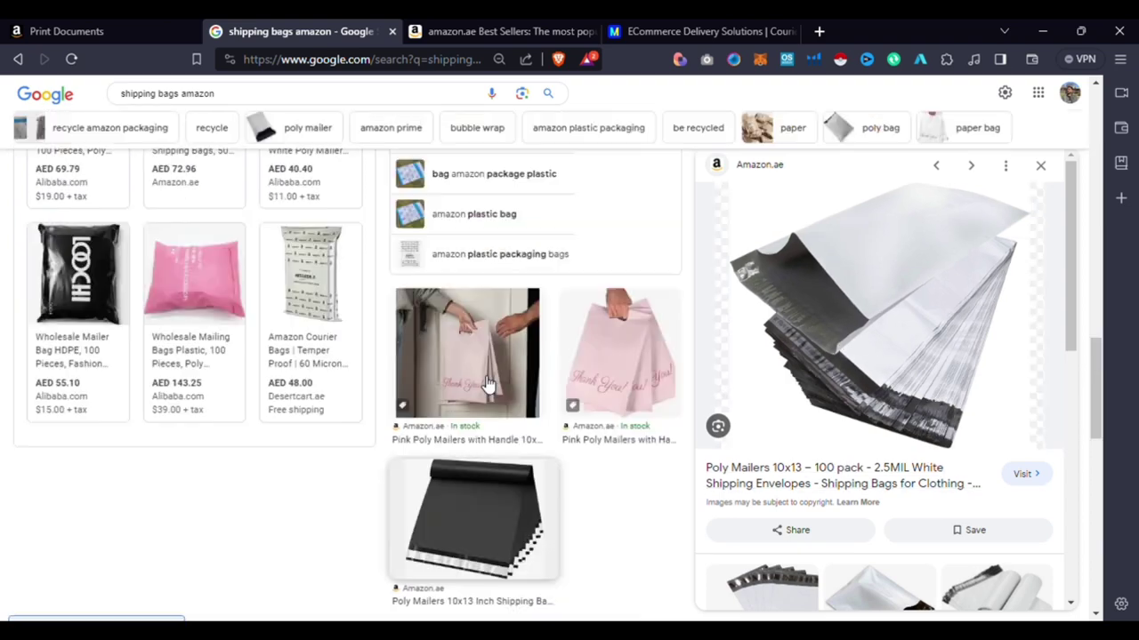
scroll(380, 374, up, 10)
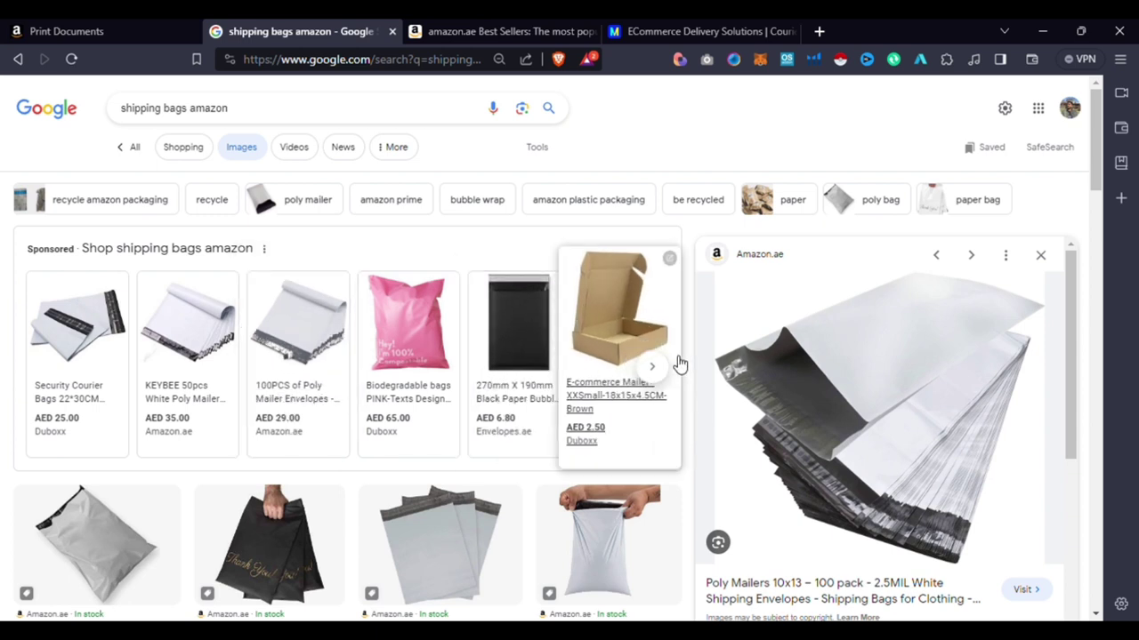
scroll(673, 356, down, 1)
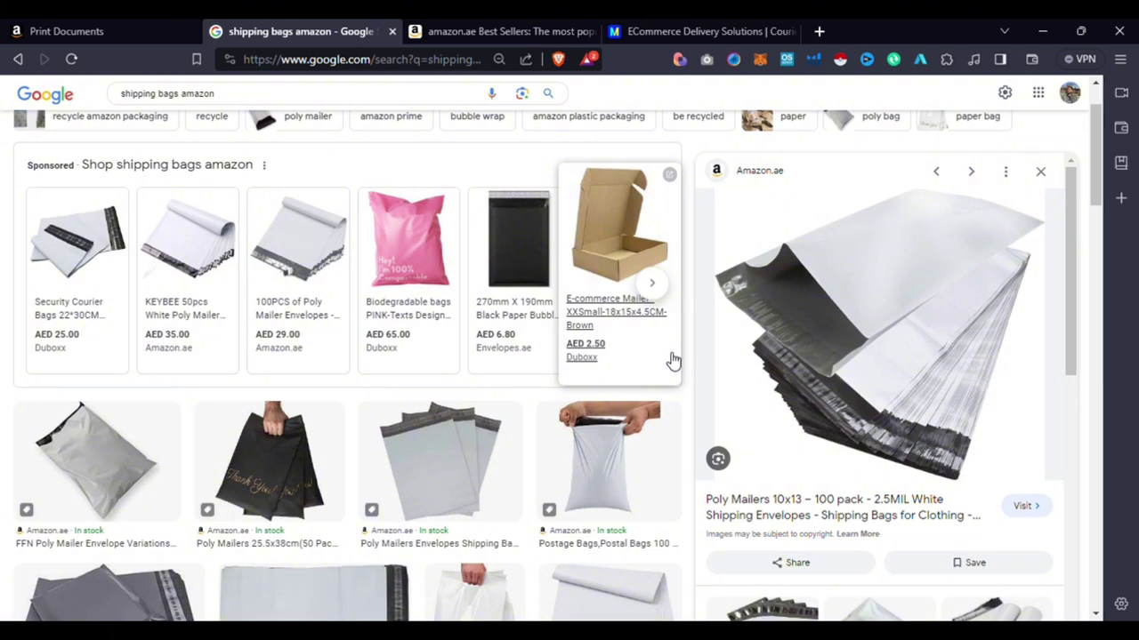
scroll(714, 356, down, 5)
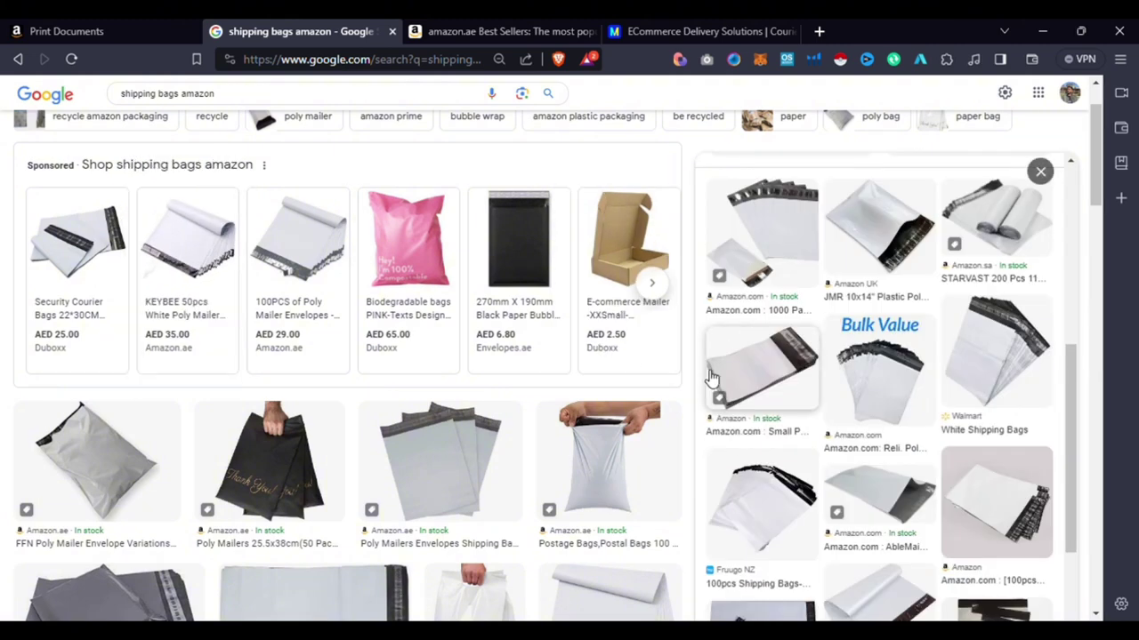
scroll(834, 338, down, 3)
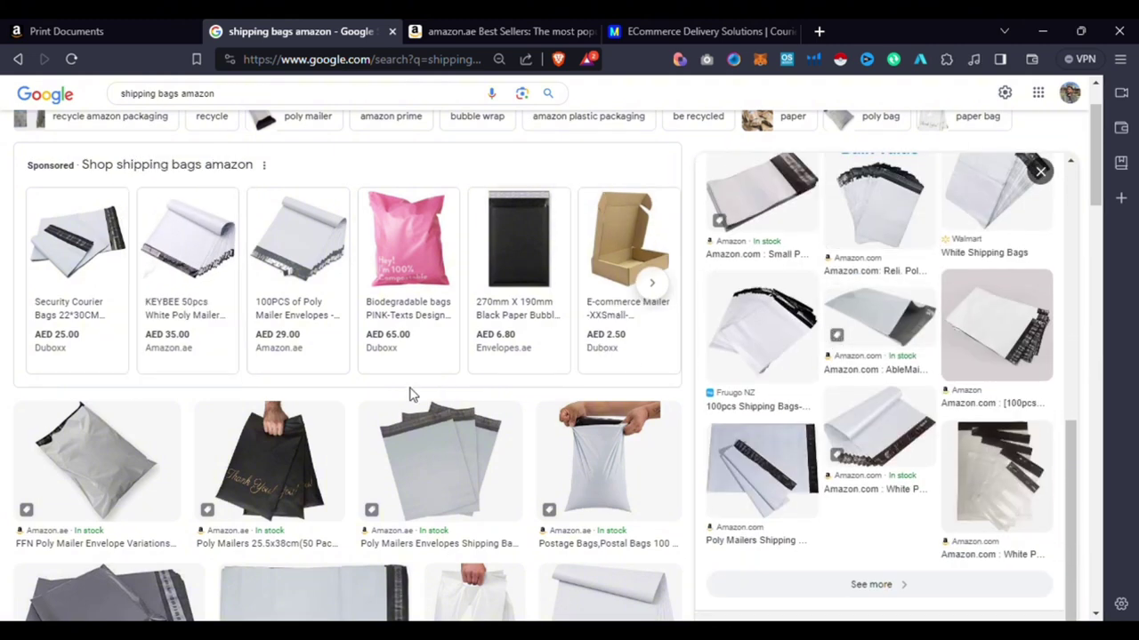
scroll(411, 394, down, 3)
scroll(267, 392, down, 4)
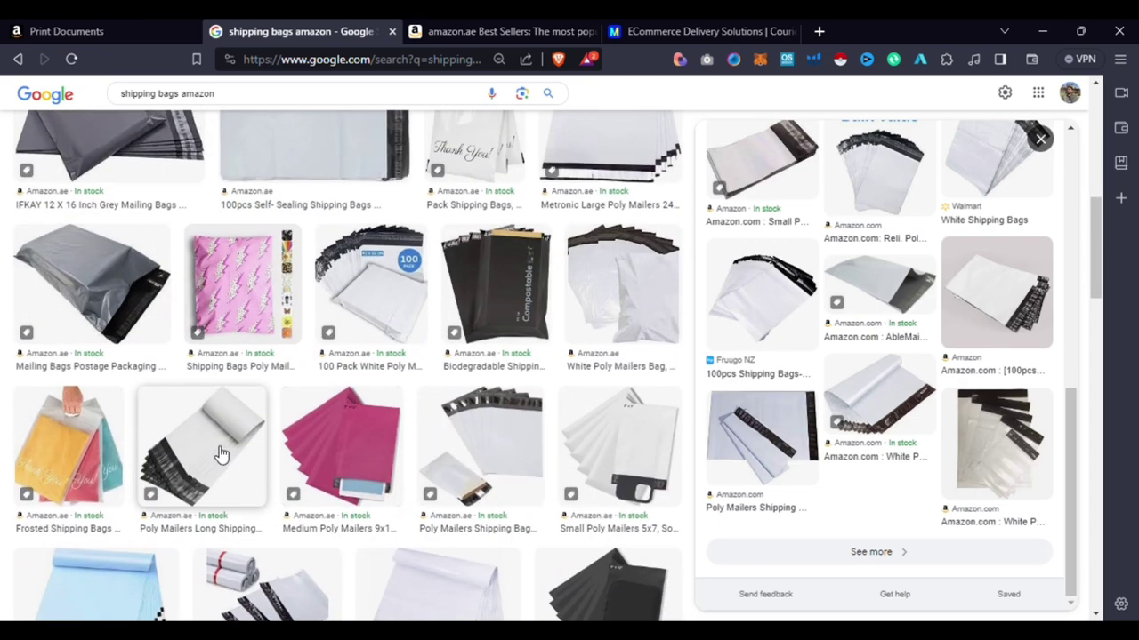
scroll(356, 400, up, 5)
click(929, 436)
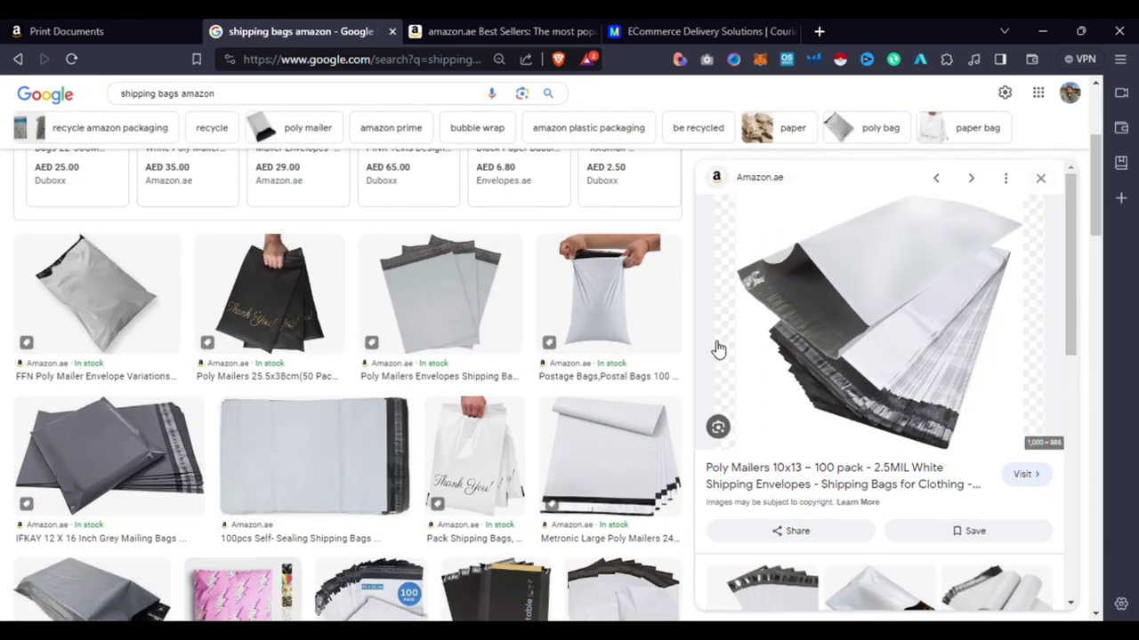
scroll(800, 338, up, 3)
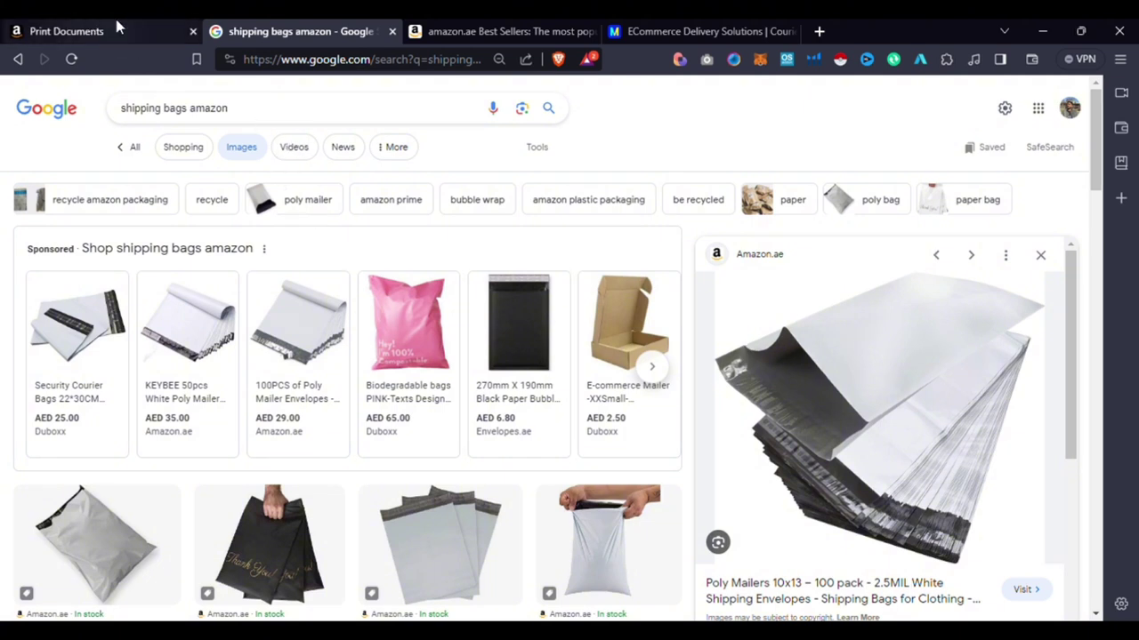
Step: Review the scheduled order's shipping label page in Seller Central alongside the "shipping bags amazon" image results
click(62, 32)
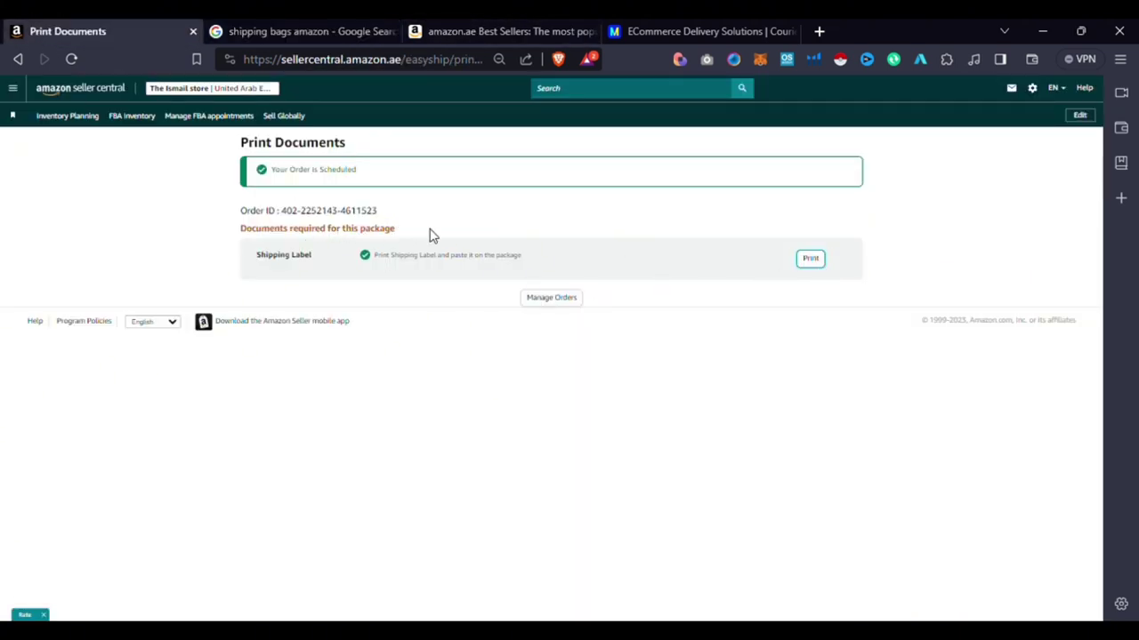
click(262, 31)
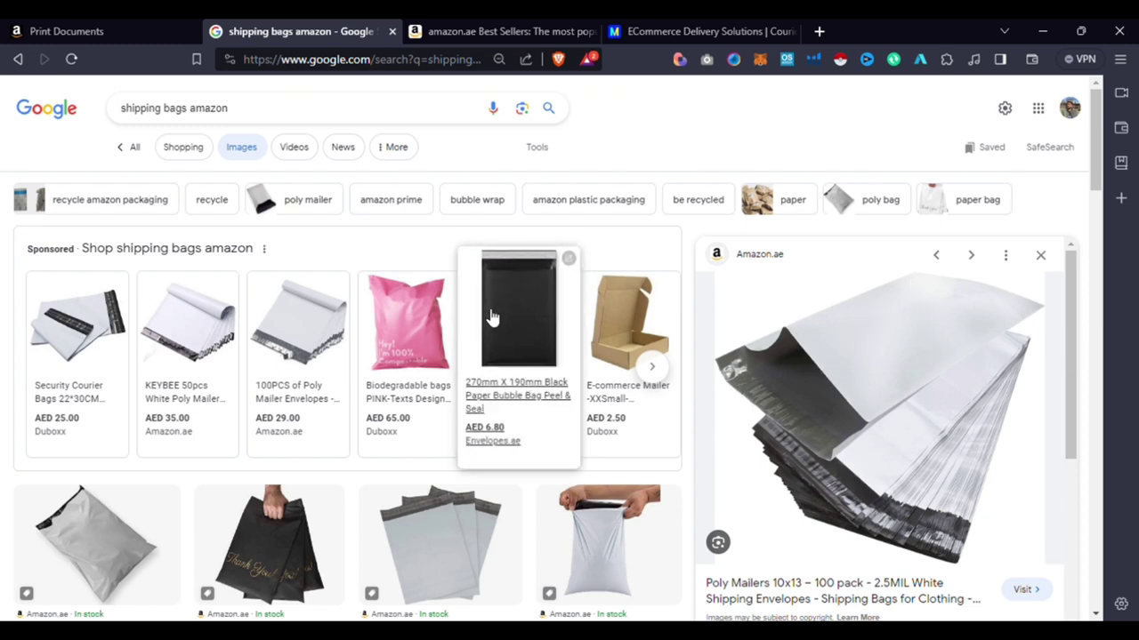
click(101, 27)
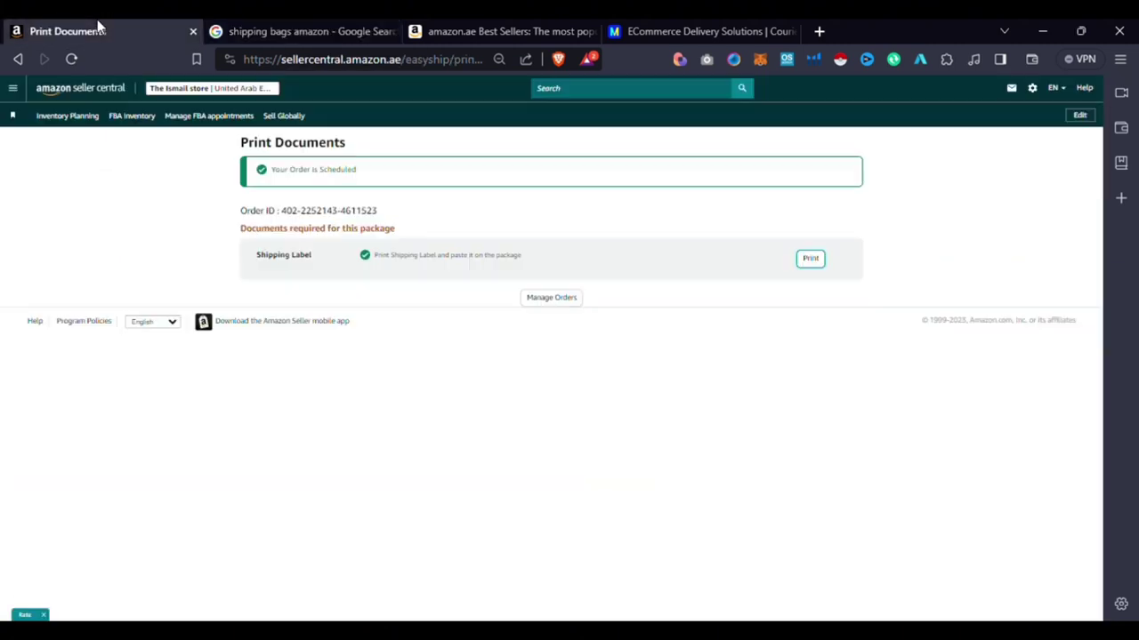
click(356, 34)
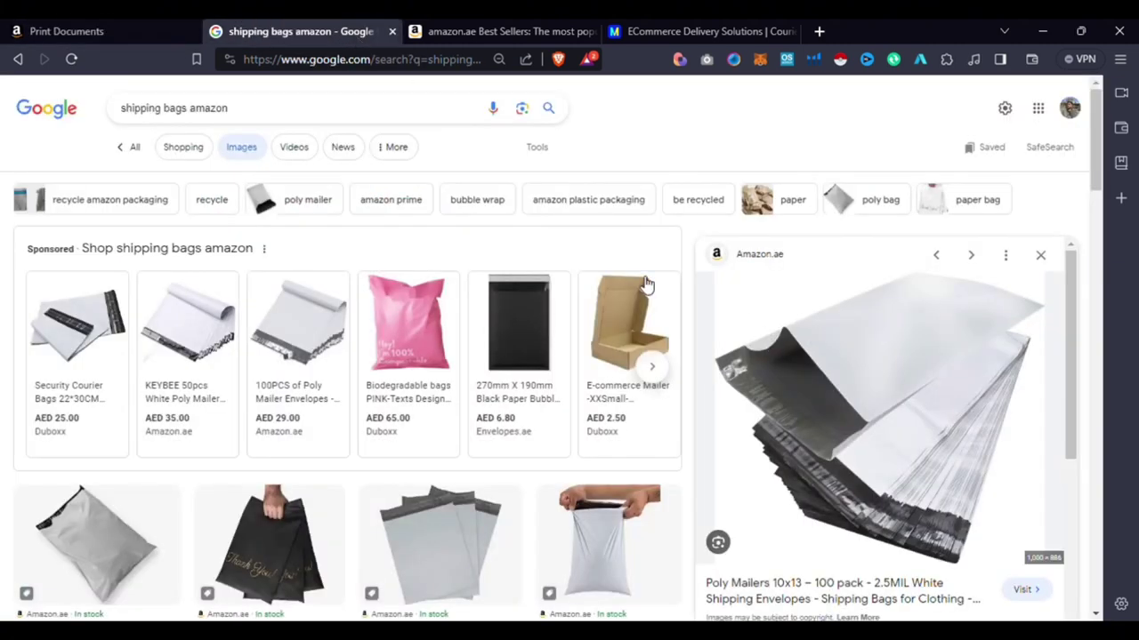
click(121, 27)
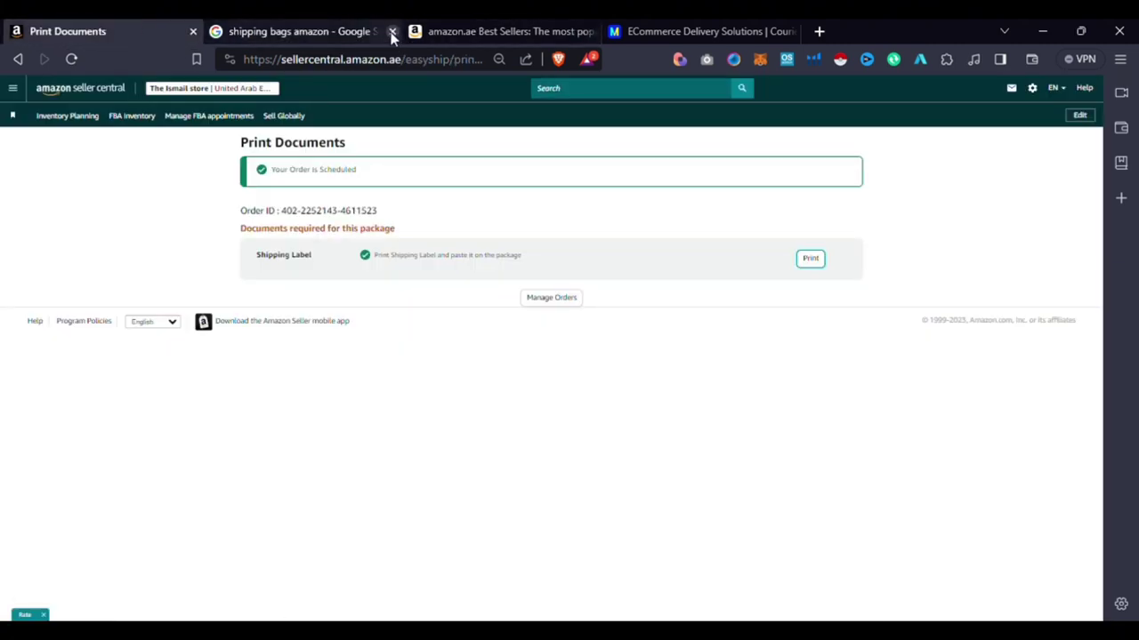
Step: Search Google Images for "fragile amazon" and examine the fragile stickers and tapes
click(122, 94)
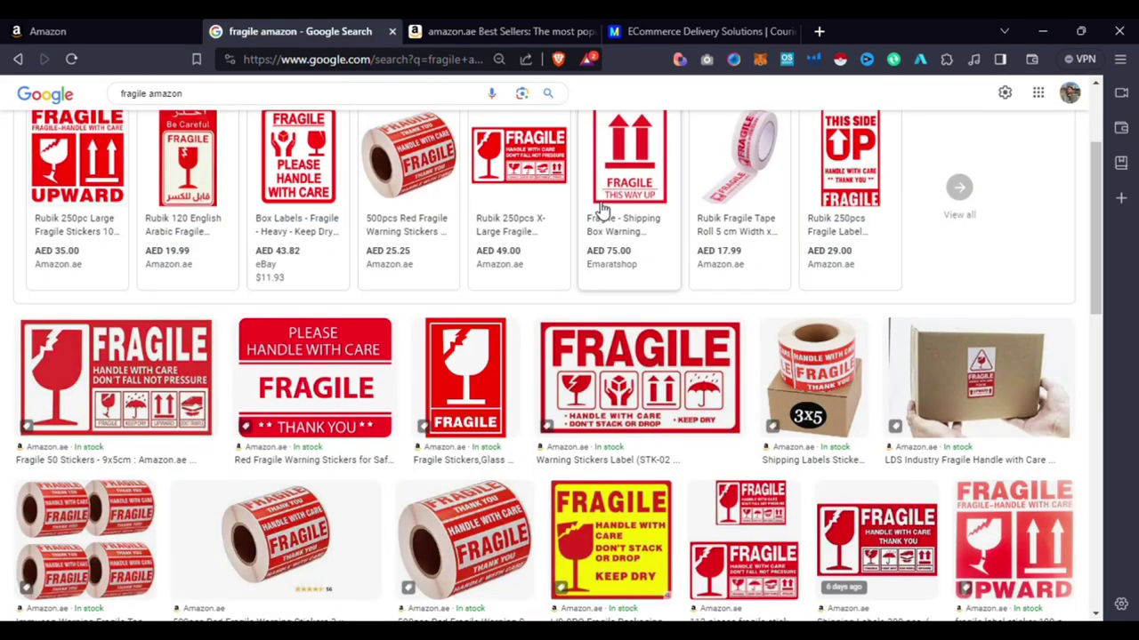
scroll(298, 312, up, 2)
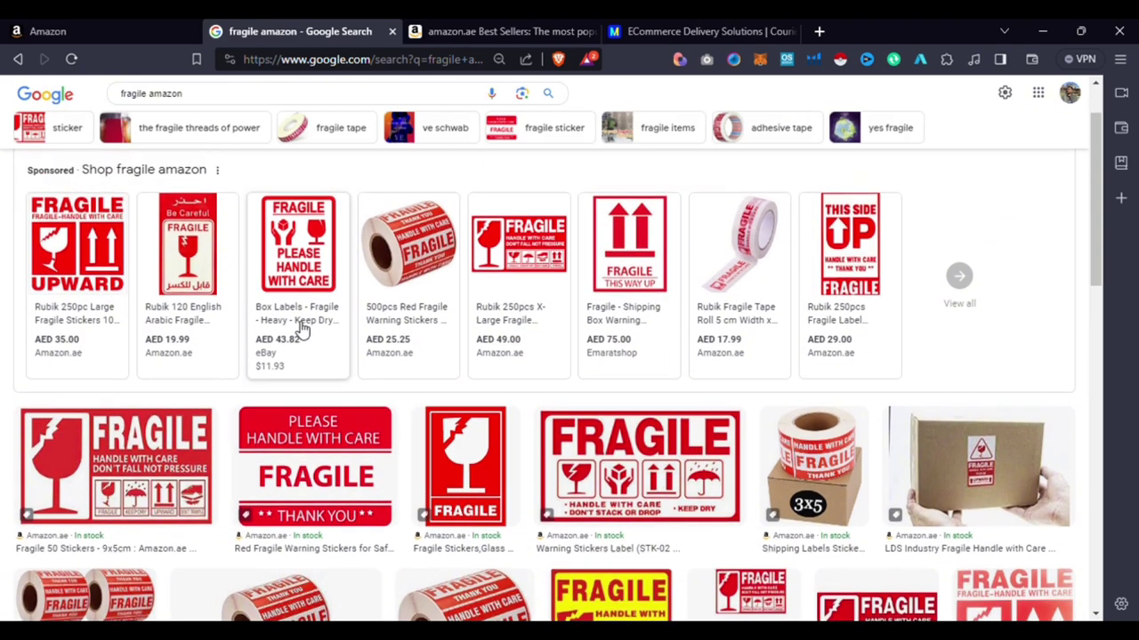
Step: Search Amazon.ae for "glass cup" and examine the listed glass products
click(505, 31)
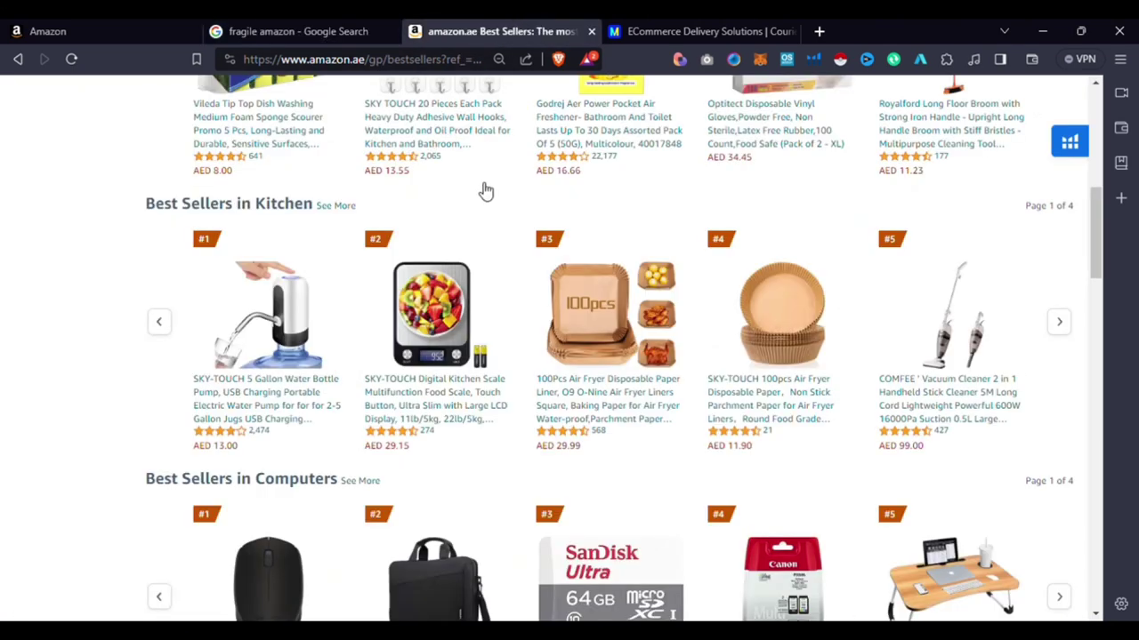
scroll(507, 267, up, 5)
click(374, 99)
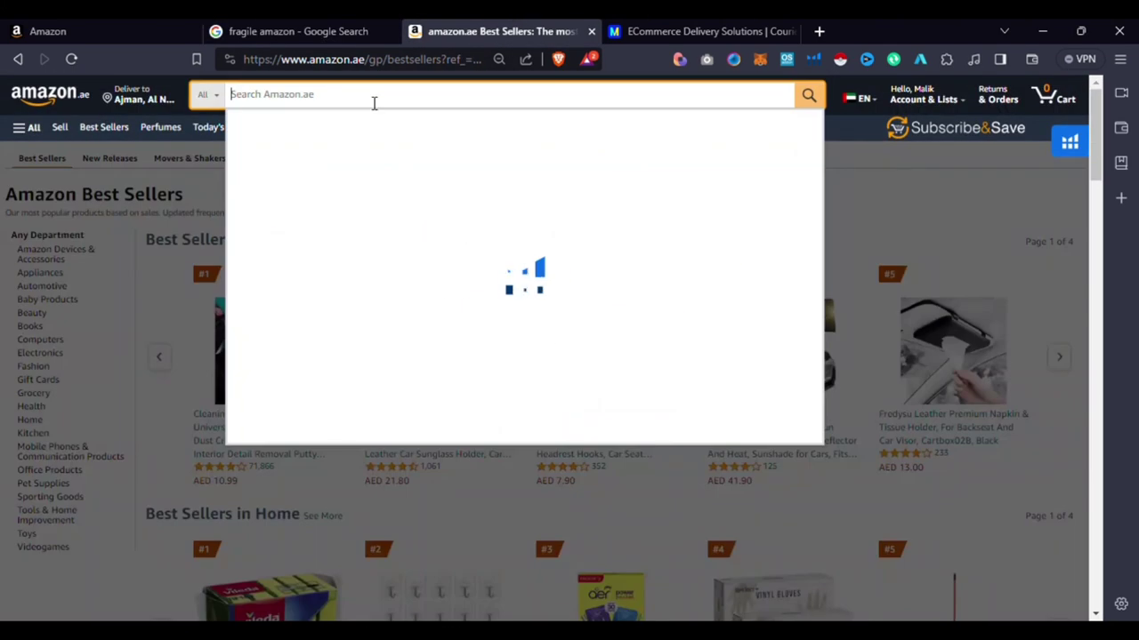
text(glass cup)
key(Return)
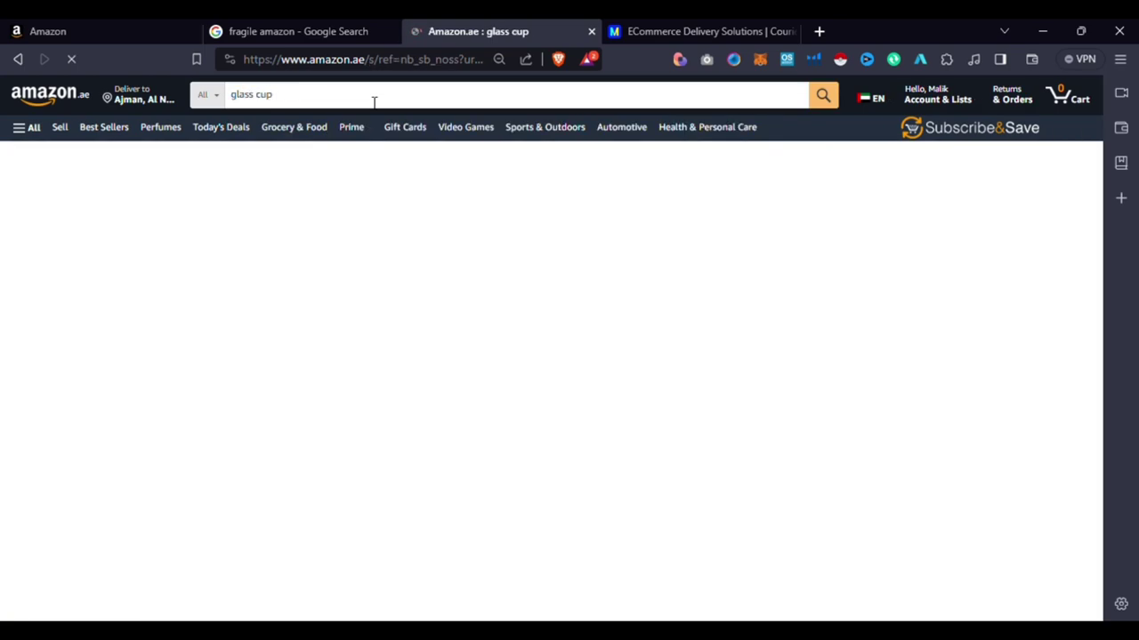
scroll(375, 113, down, 3)
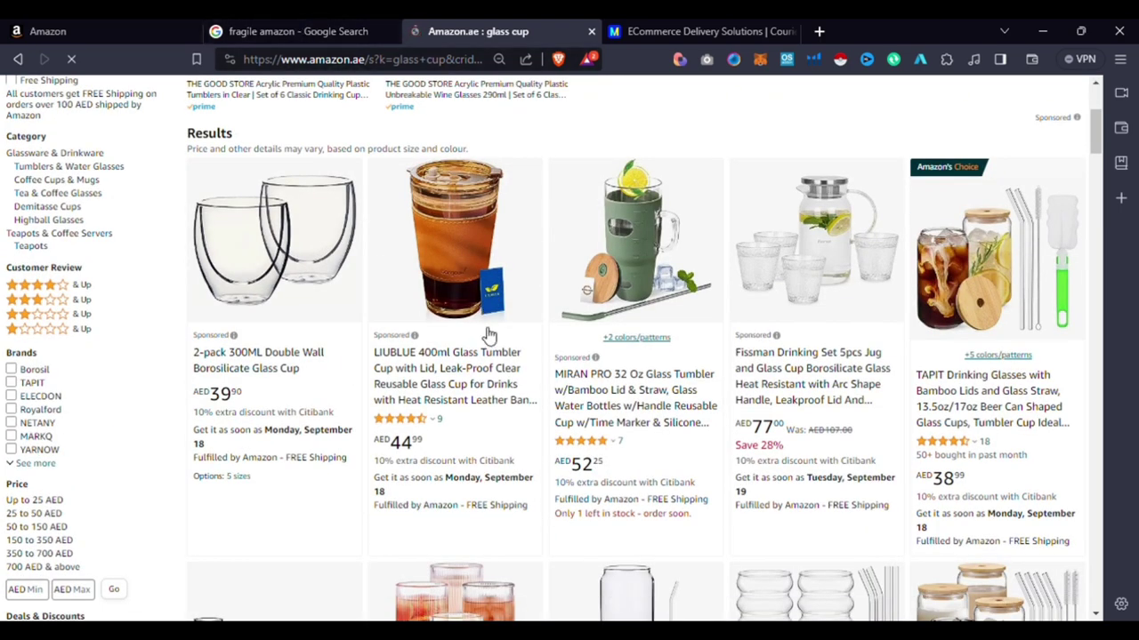
scroll(485, 347, down, 2)
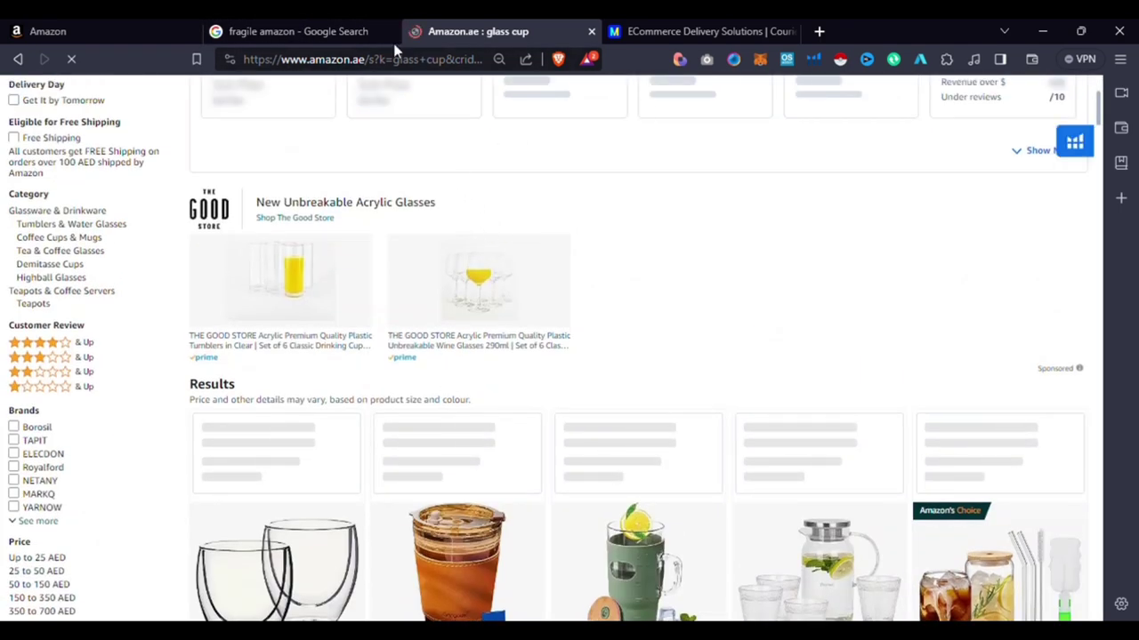
Step: Search Google for "package box" in a new tab and place that tab beside the Amazon.ae glass cup tab
click(375, 30)
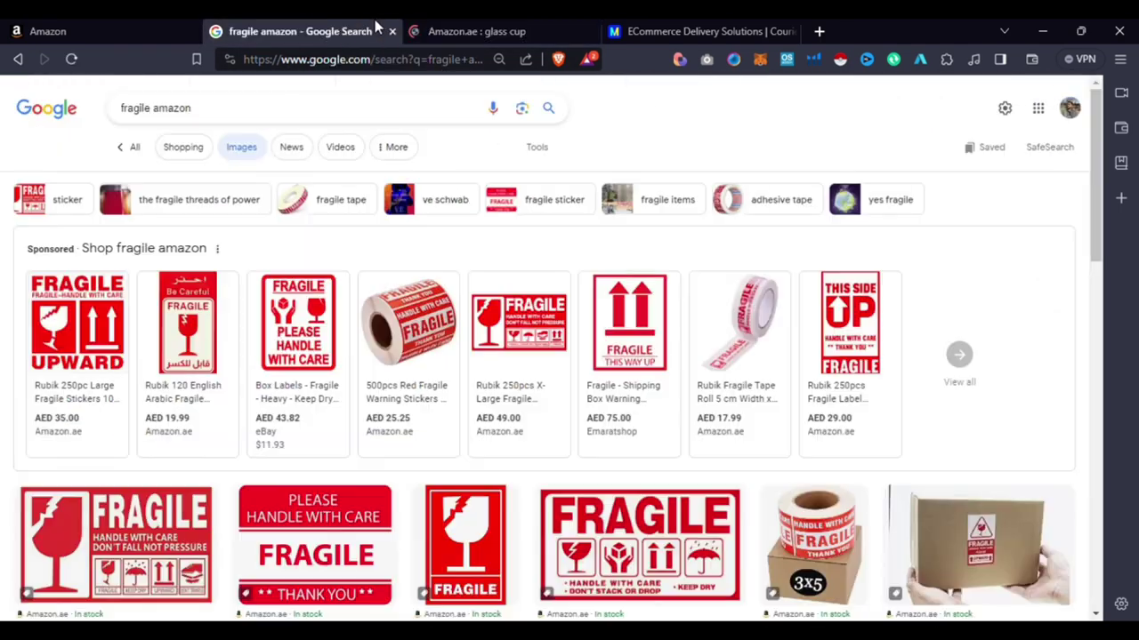
click(820, 33)
text(po)
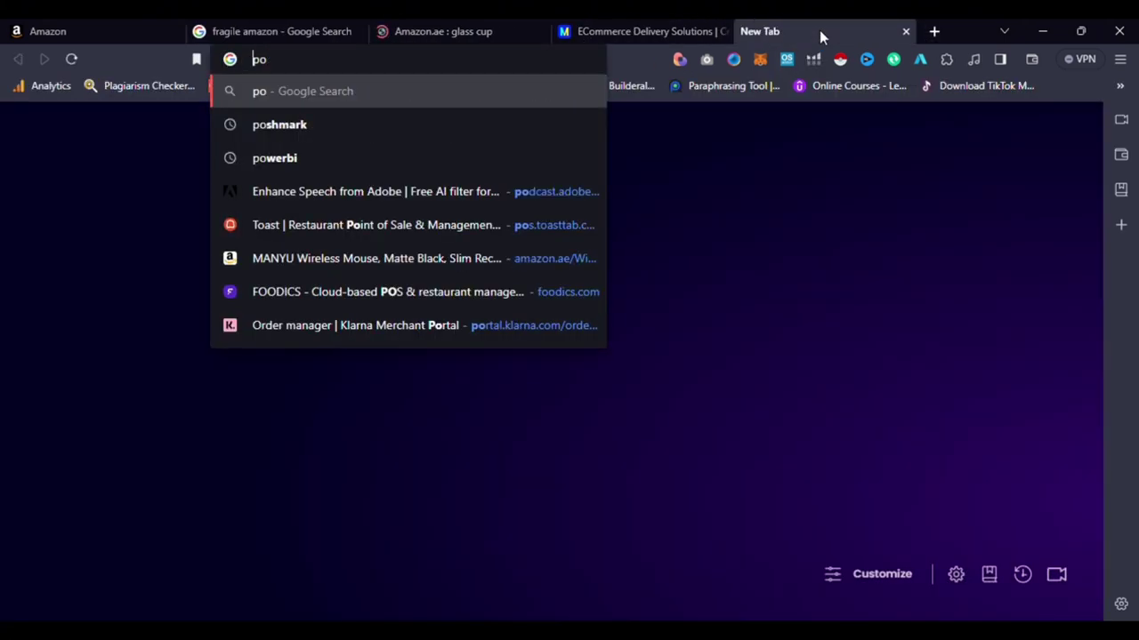
key(Home)
text(ack)
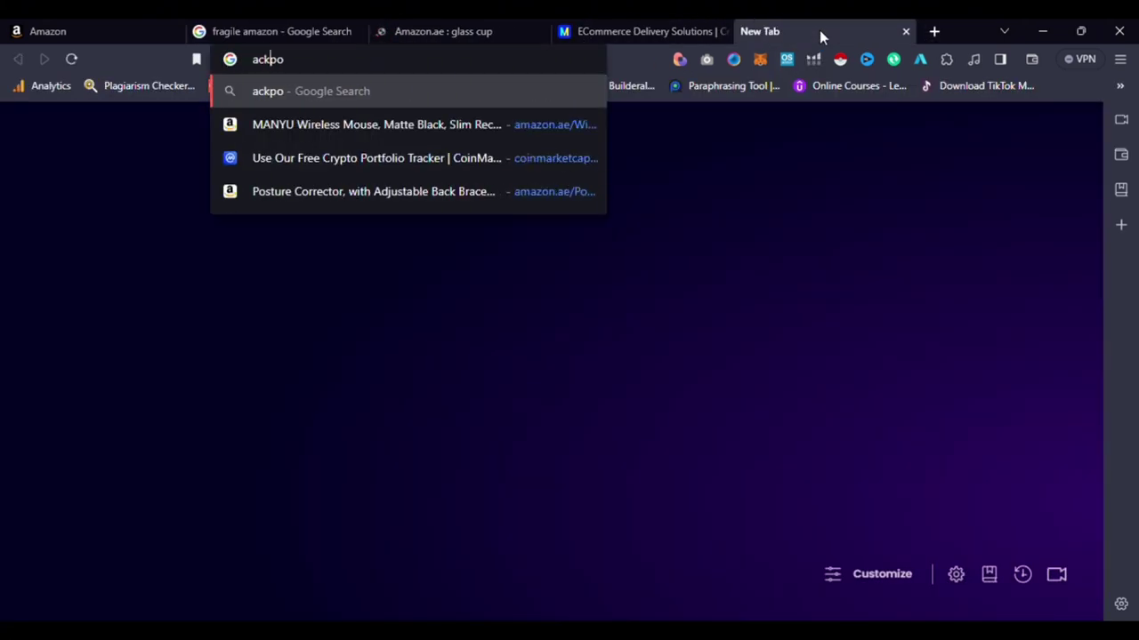
key(ctrl+a)
text(pac)
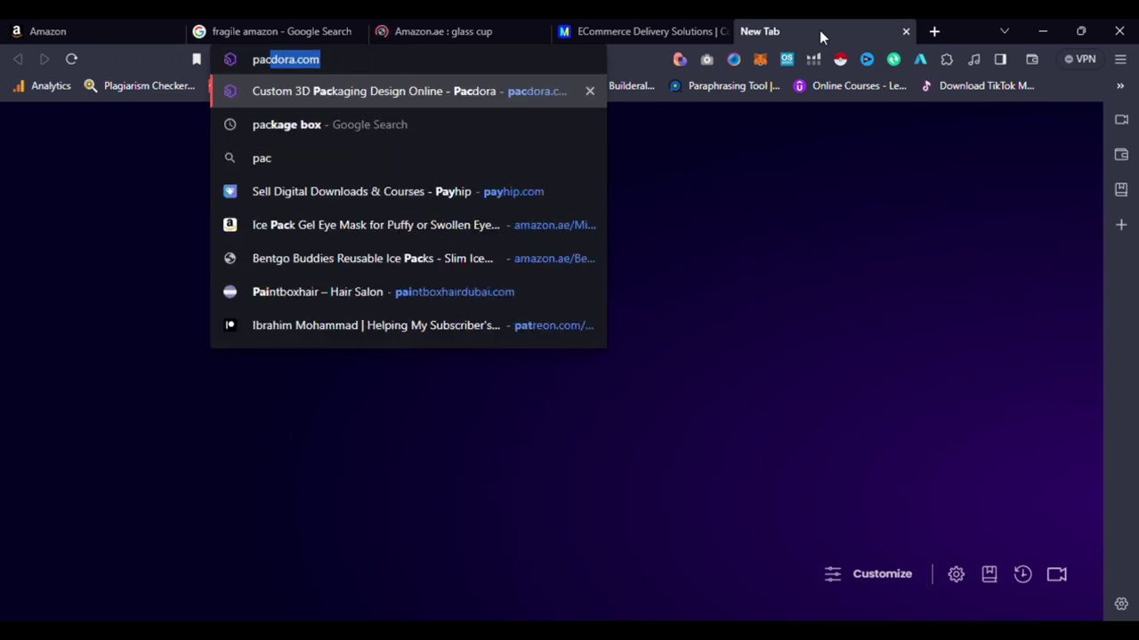
key(Down)
key(Return)
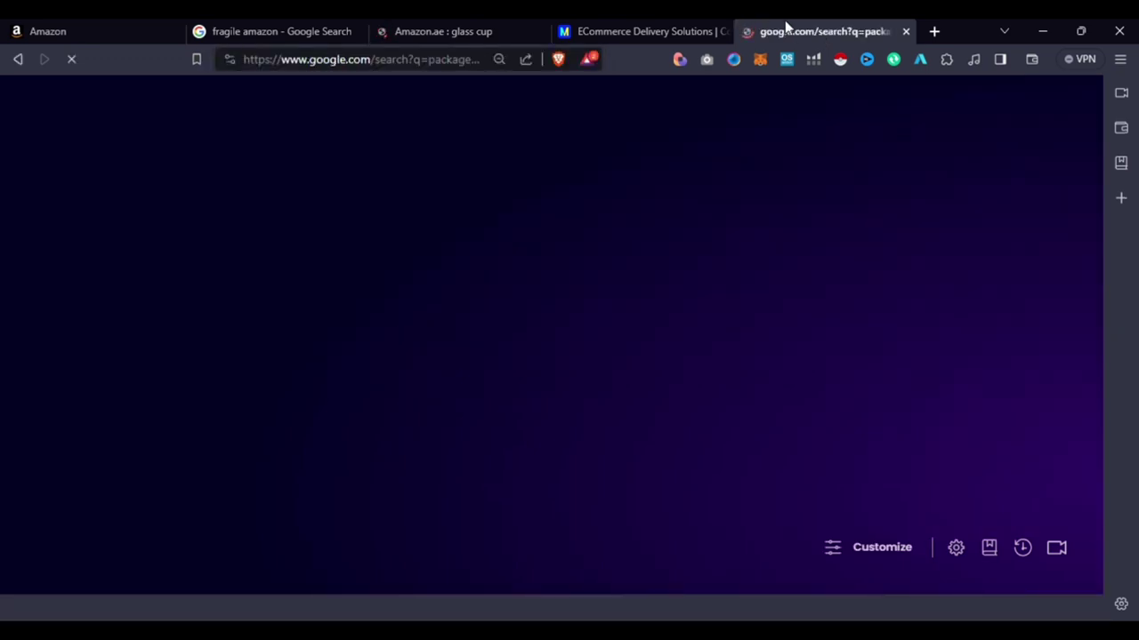
drag(783, 28, 556, 24)
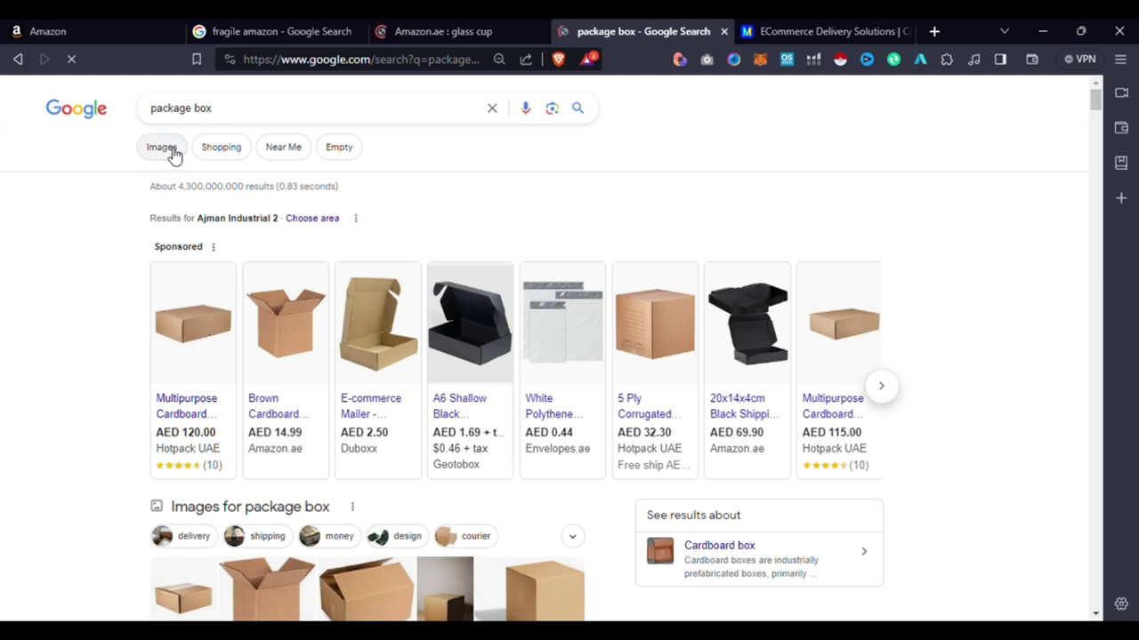
Step: Return to the "fragile amazon" image results and preview the Fragile 50 Stickers - 9x5cm result
click(498, 19)
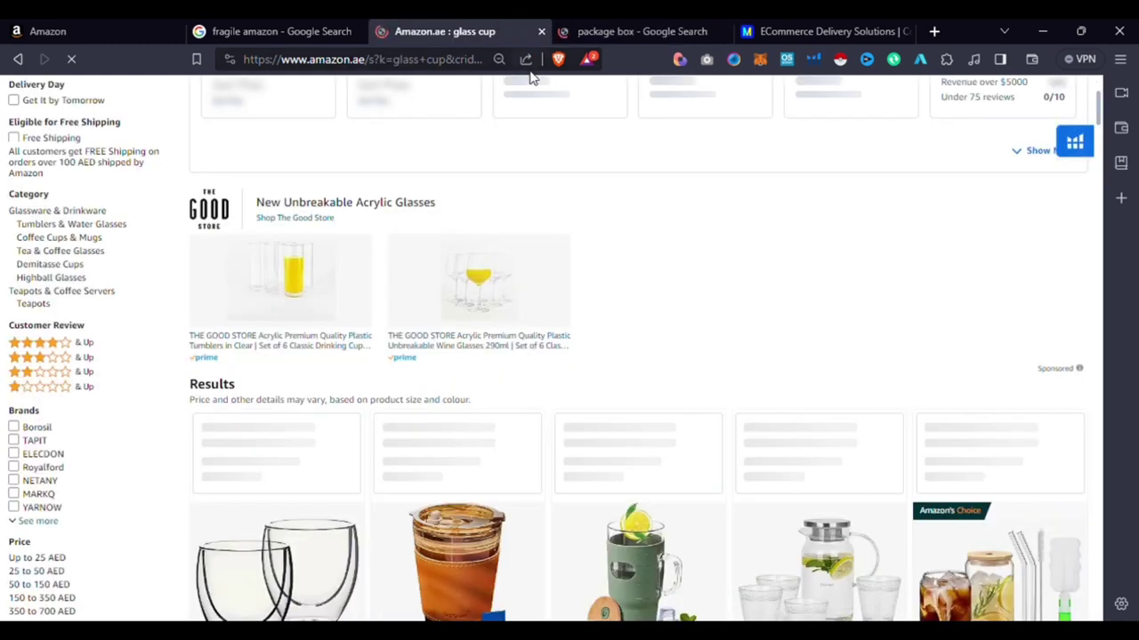
click(297, 30)
scroll(222, 187, down, 1)
scroll(15, 368, down, 2)
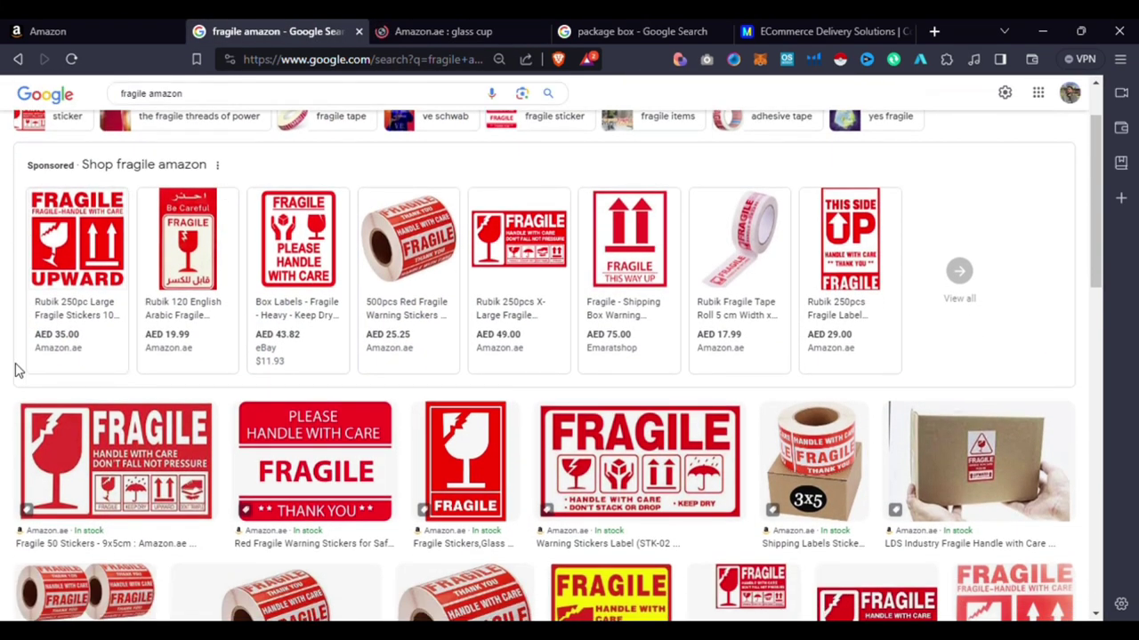
click(135, 401)
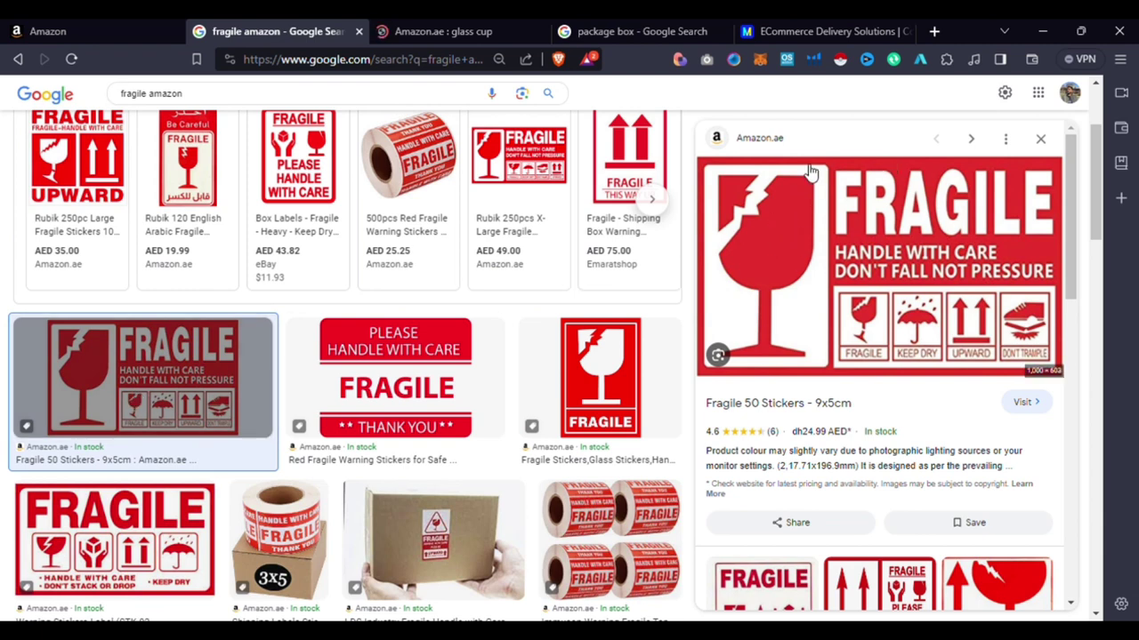
scroll(391, 289, down, 1)
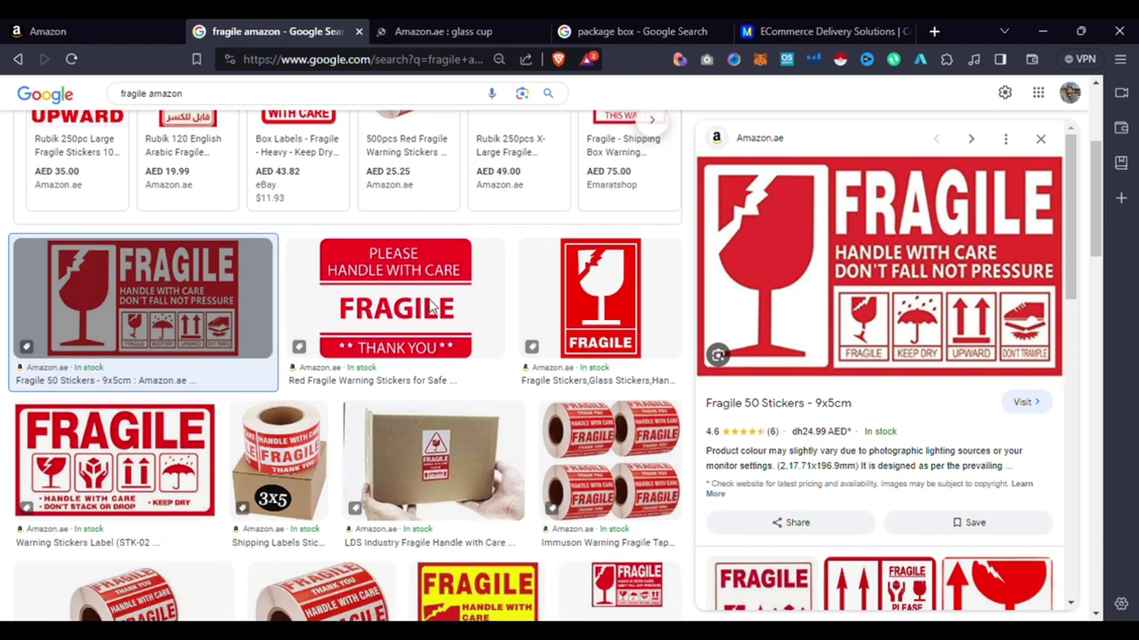
scroll(499, 316, up, 1)
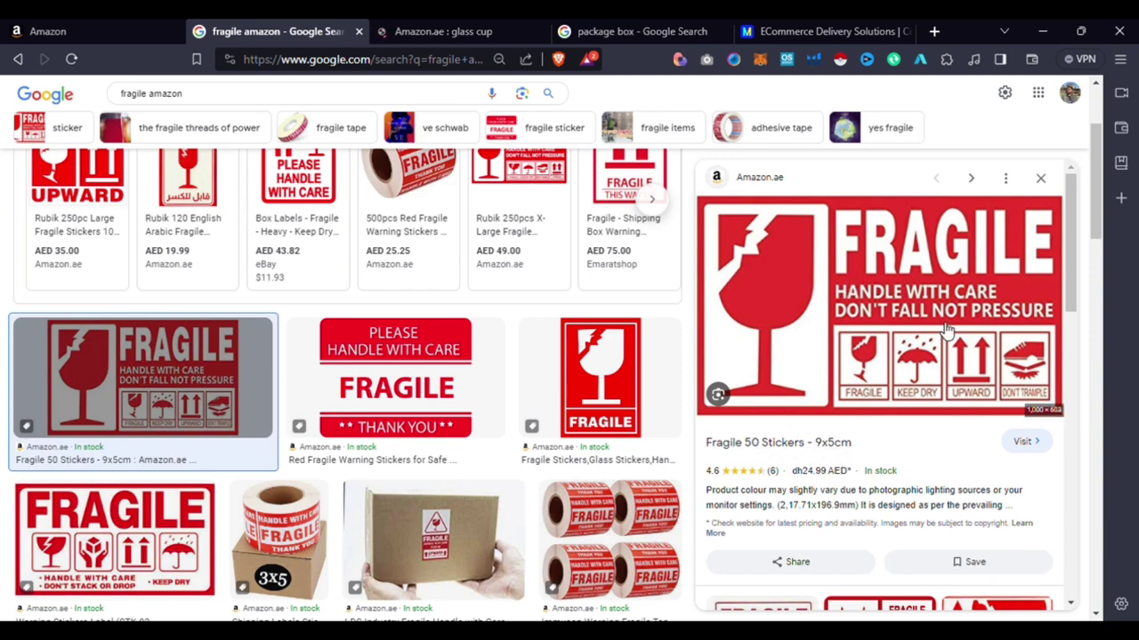
Step: Examine the glass cup listings on Amazon.ae and return to the "package box" search
click(412, 26)
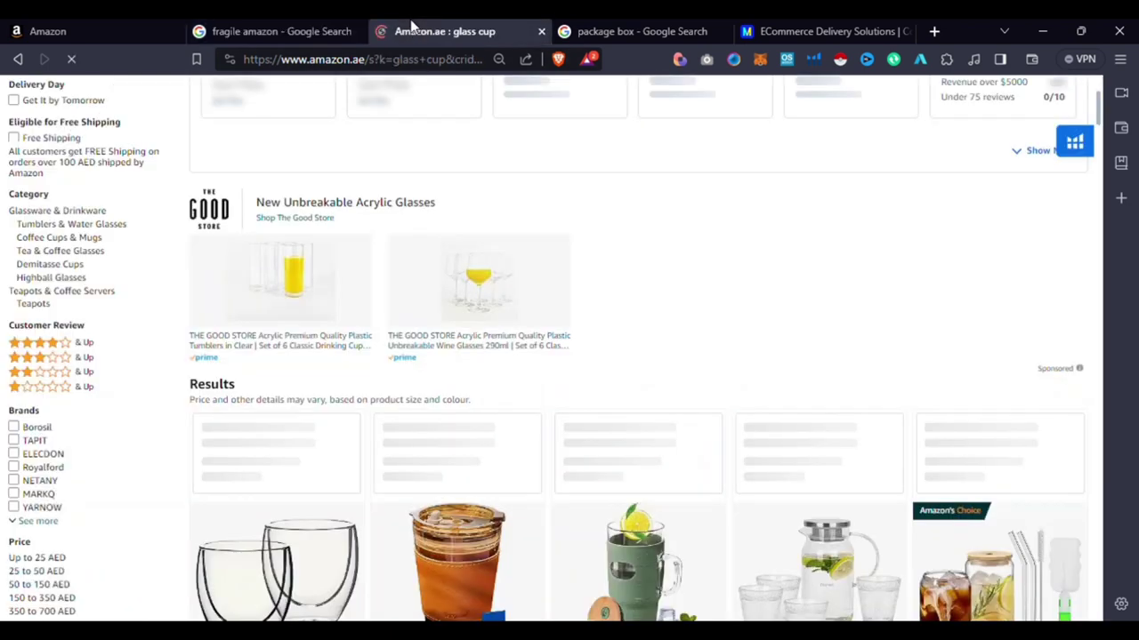
scroll(631, 266, down, 3)
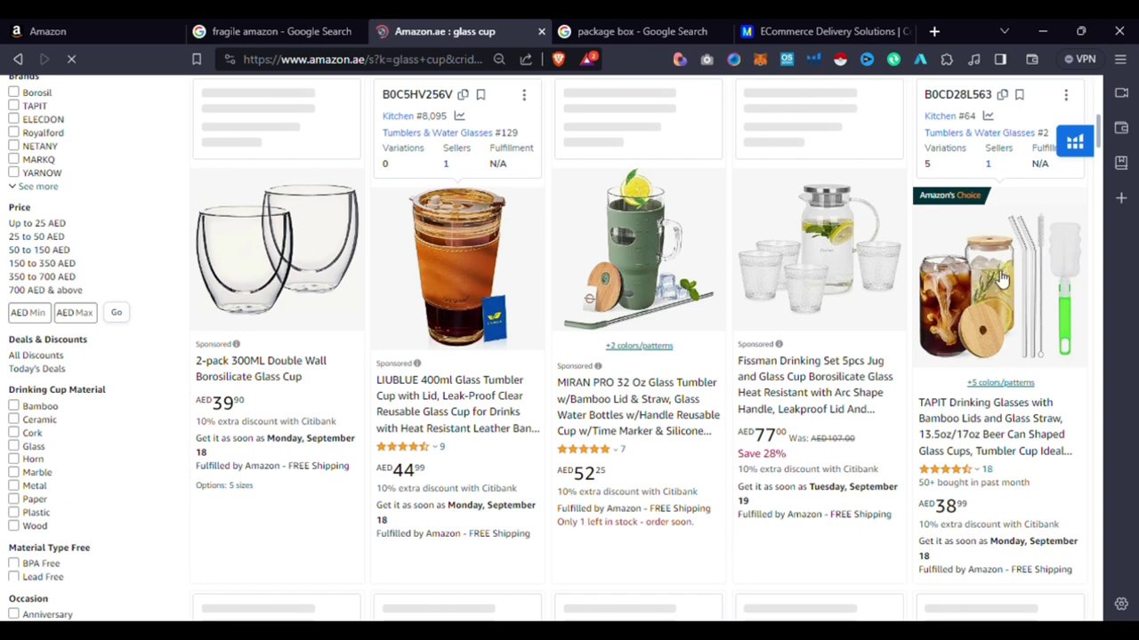
click(614, 32)
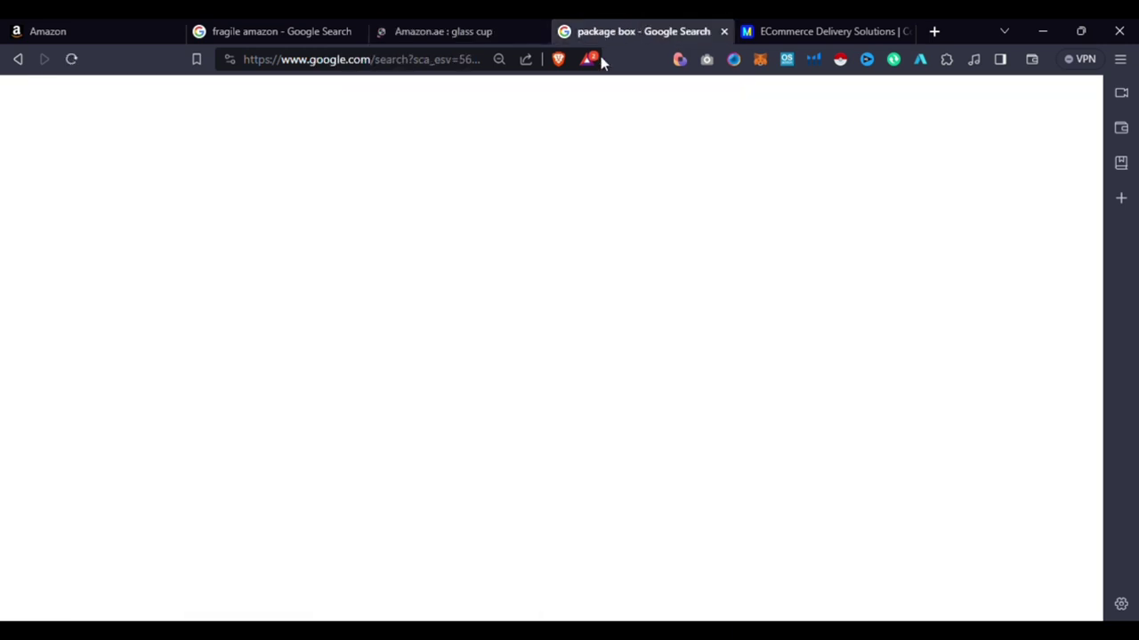
Step: Examine the package box image results and preview the LDS Industry Fragile Handle with Care sticker from the "fragile amazon" results
scroll(431, 391, down, 2)
scroll(432, 391, down, 1)
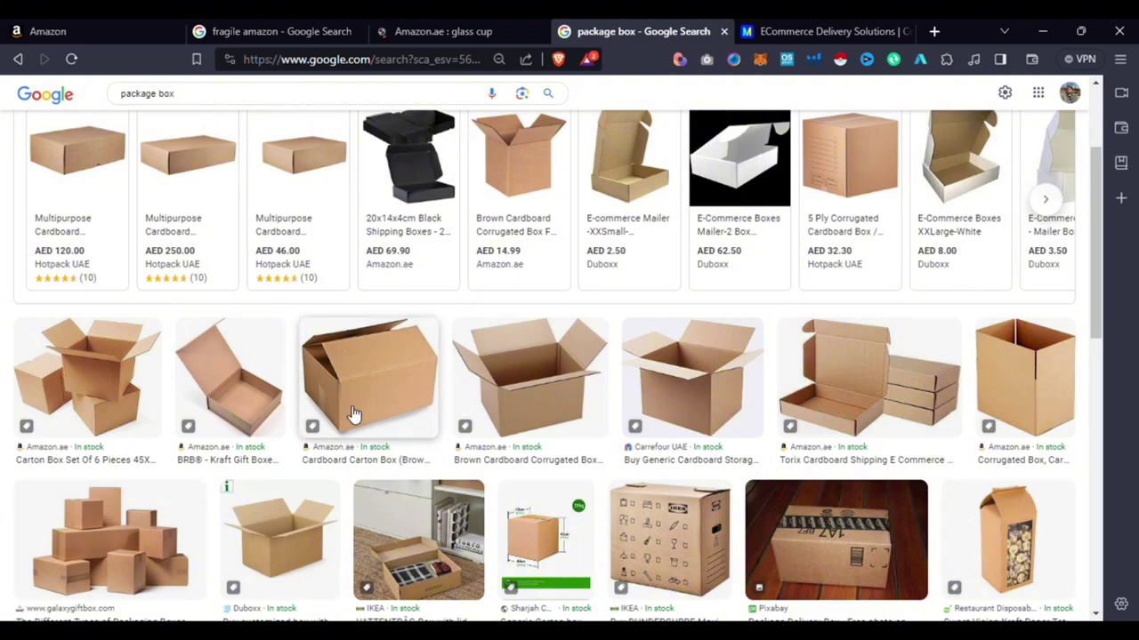
click(428, 31)
click(280, 29)
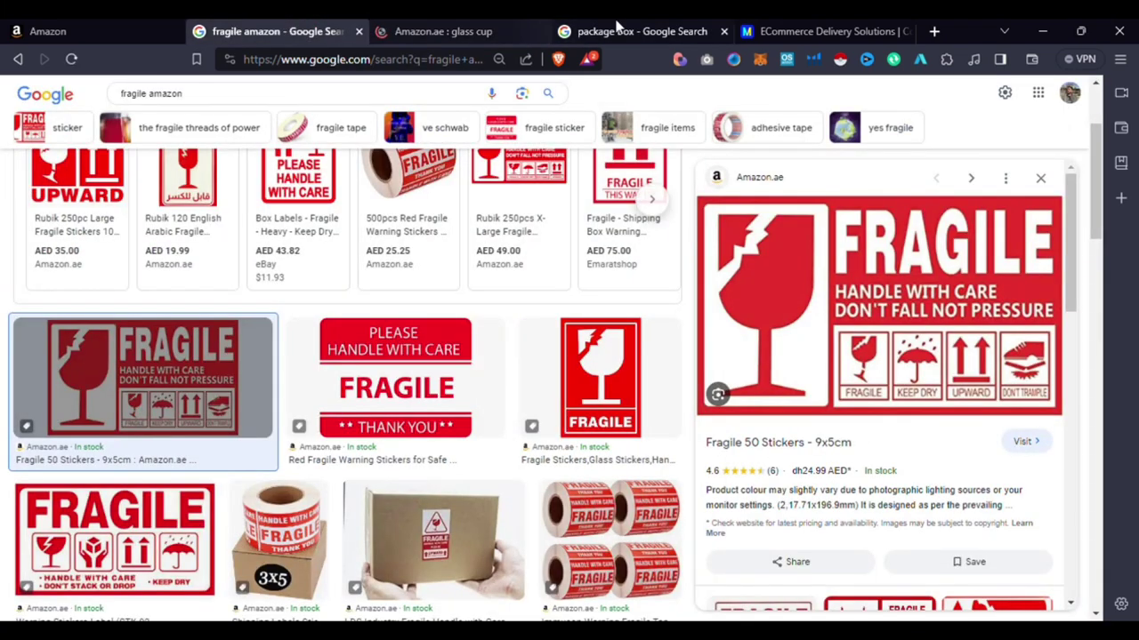
click(614, 31)
click(316, 26)
scroll(449, 317, down, 3)
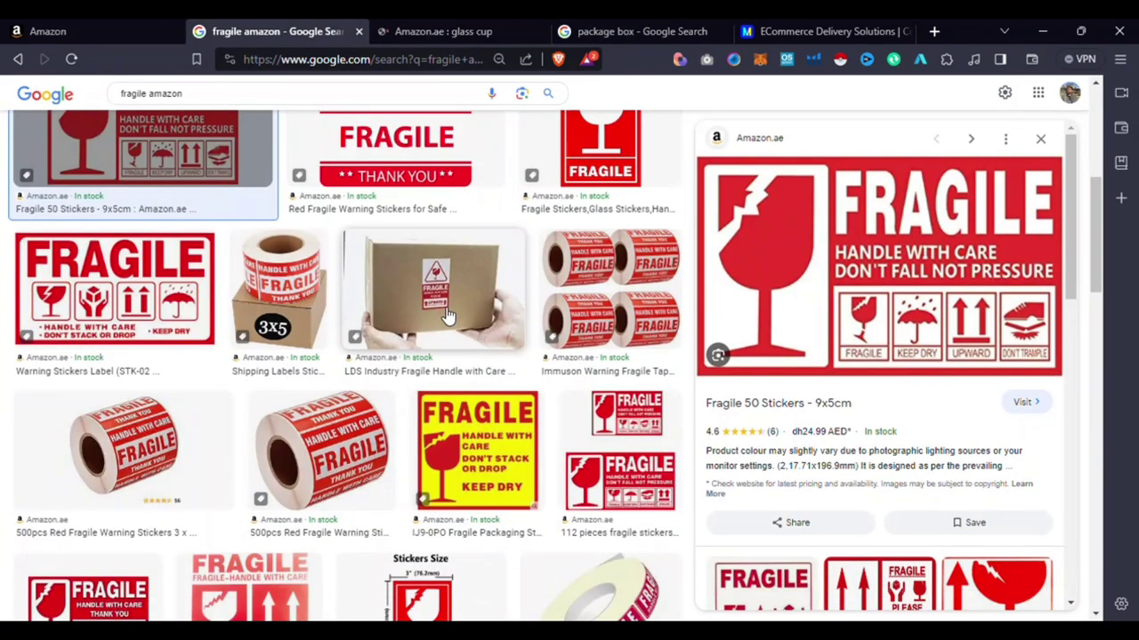
click(449, 305)
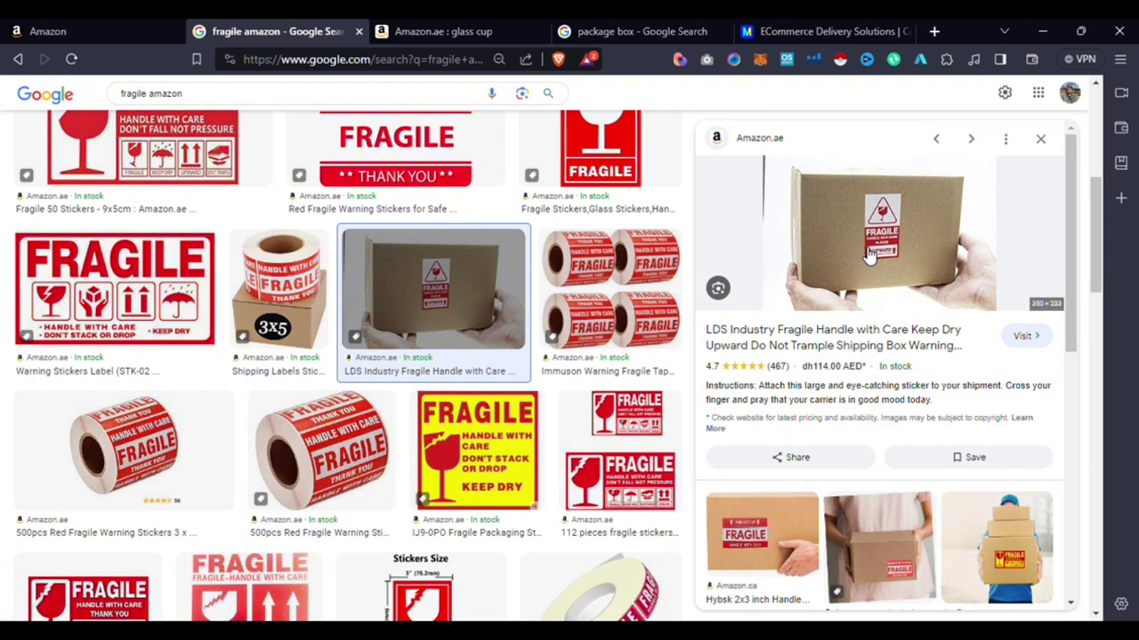
Step: Return to Seller Central, open the Amazon Easy Ship settings and expand the handover method preference
key(ctrl+shift+Tab)
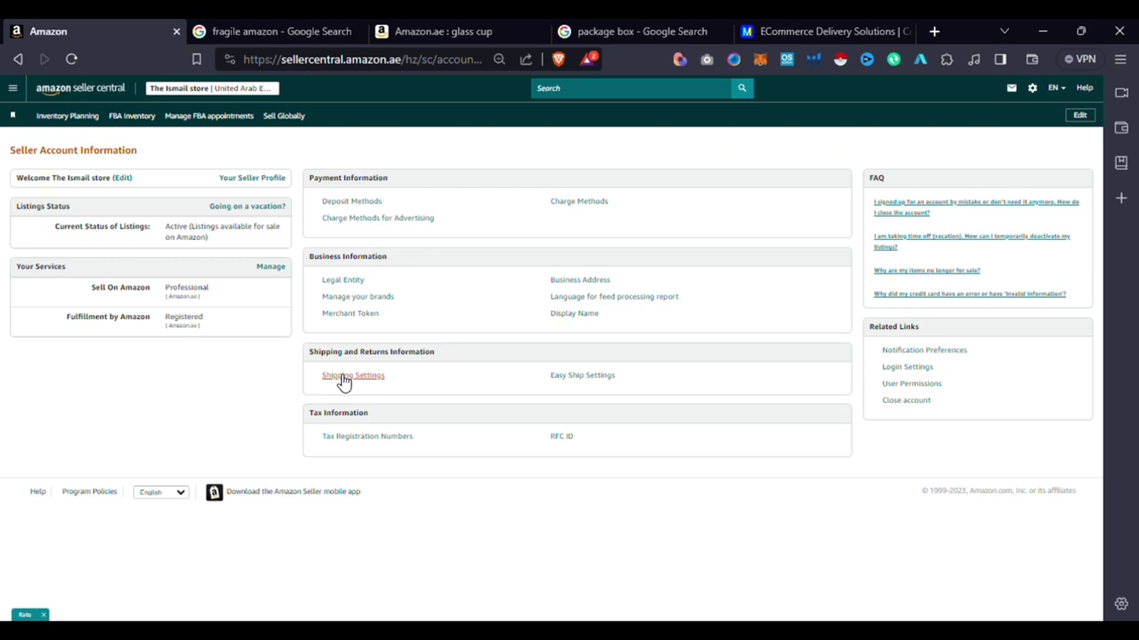
click(584, 379)
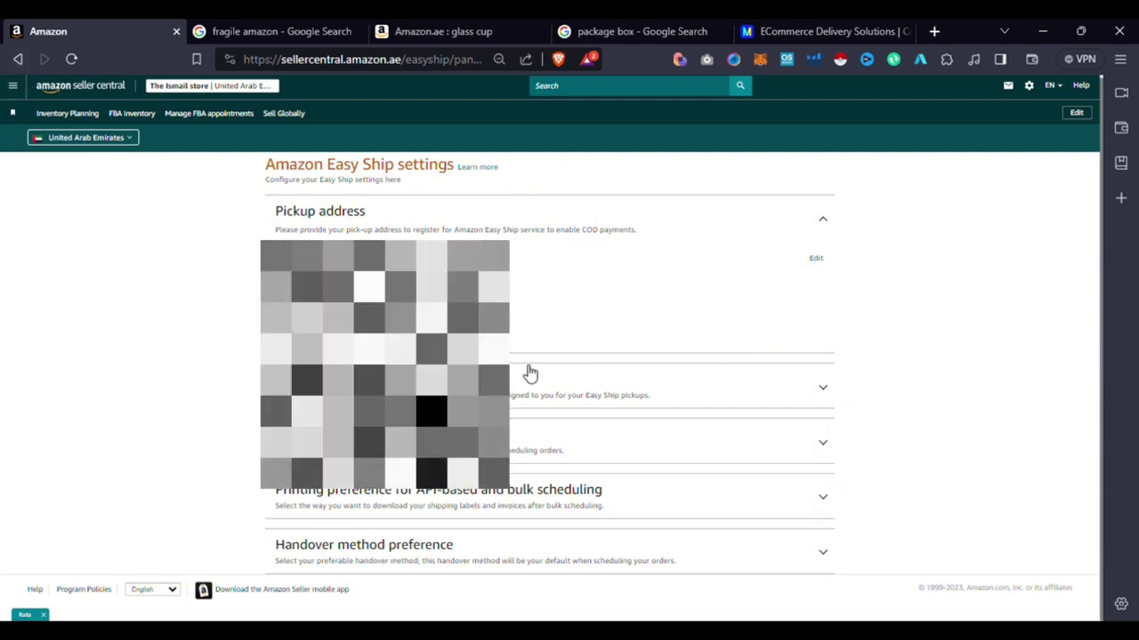
click(490, 559)
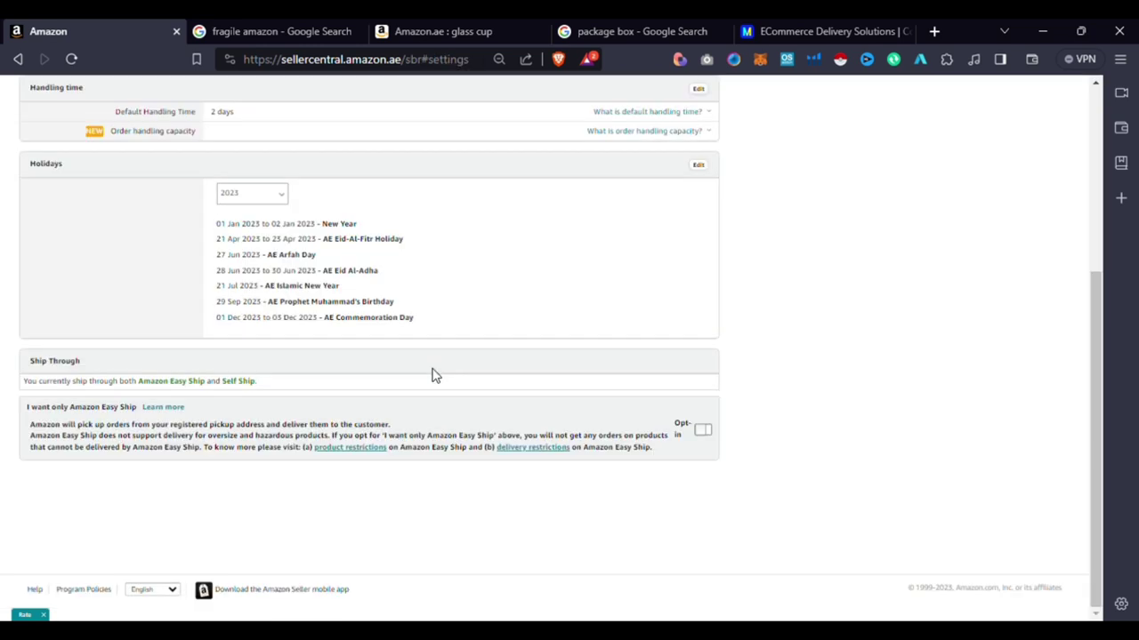
Step: Highlight Self Ship under Ship Through in Shipping Settings and view the iMile Delivery site before returning
drag(236, 392, 264, 389)
click(260, 392)
click(857, 29)
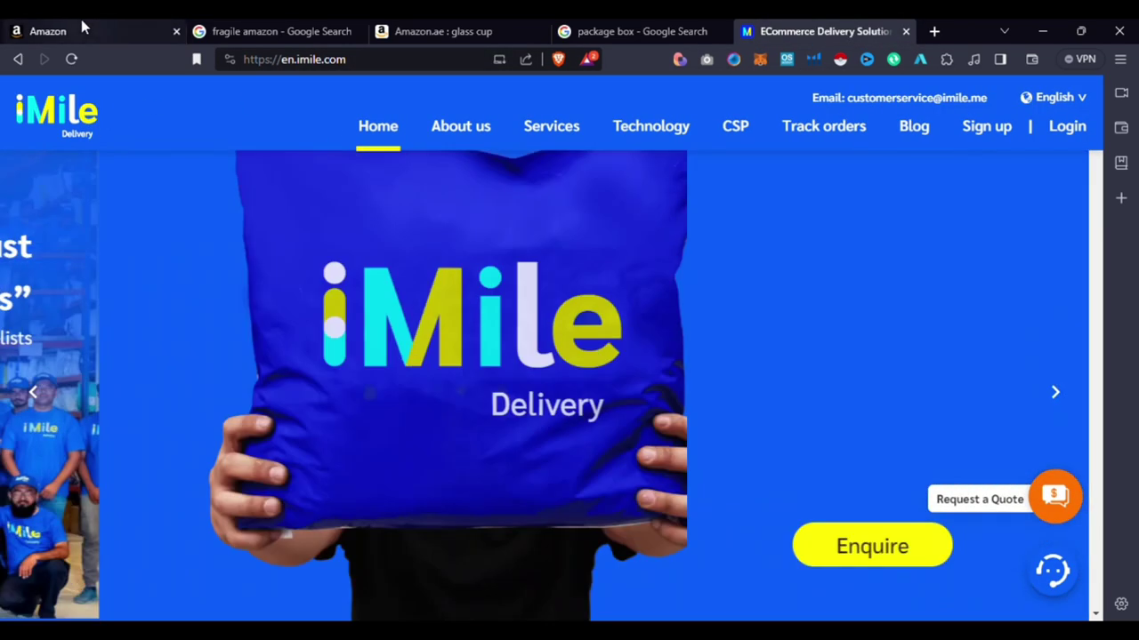
click(81, 29)
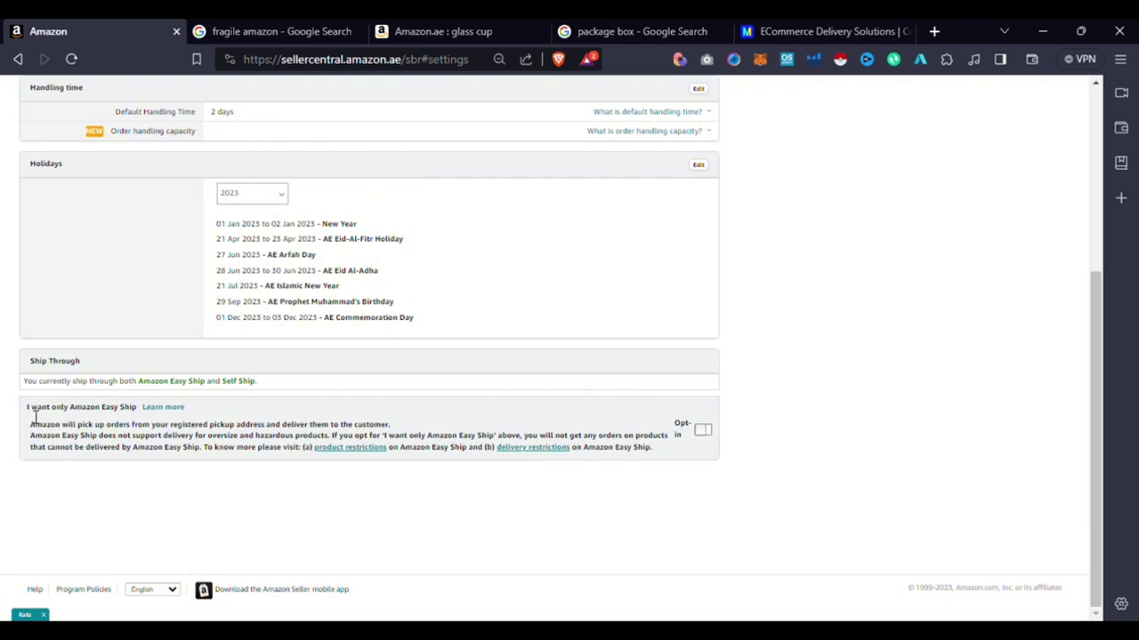
Step: Highlight the "I want only Amazon Easy Ship" option, its pickup description and Amazon Easy Ship under Ship Through
drag(50, 416, 141, 411)
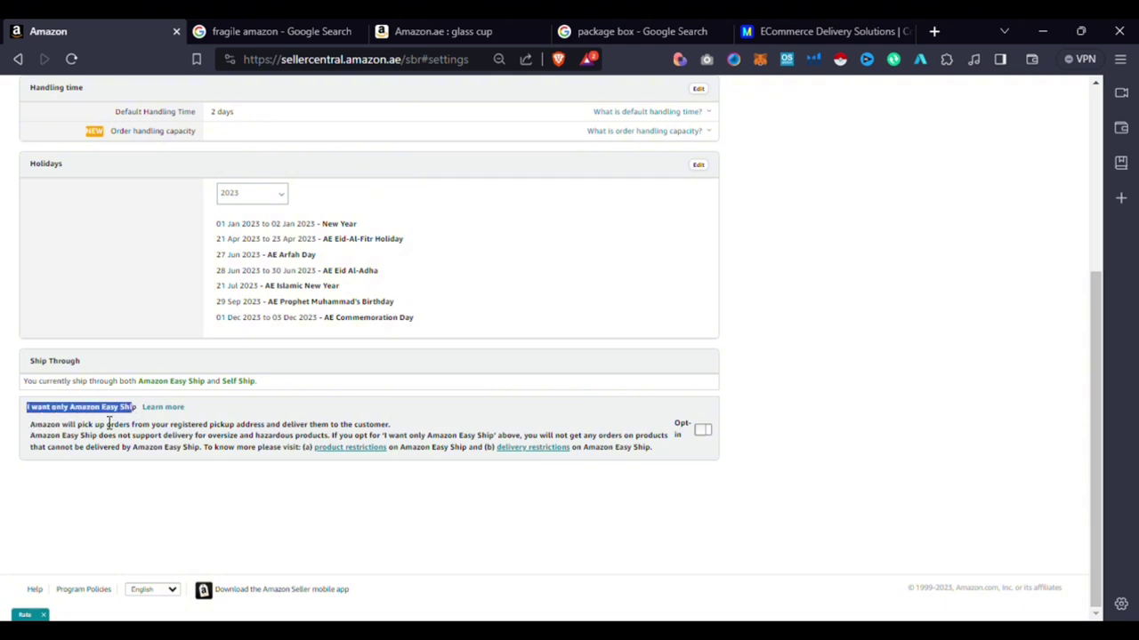
click(109, 424)
drag(38, 430, 351, 436)
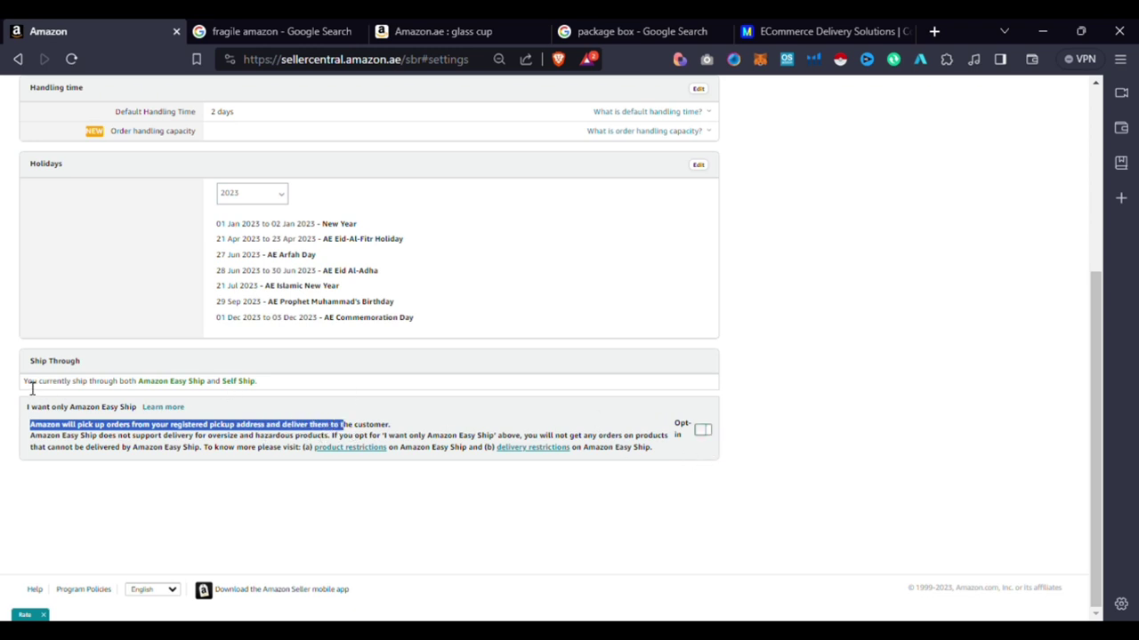
drag(148, 388, 196, 394)
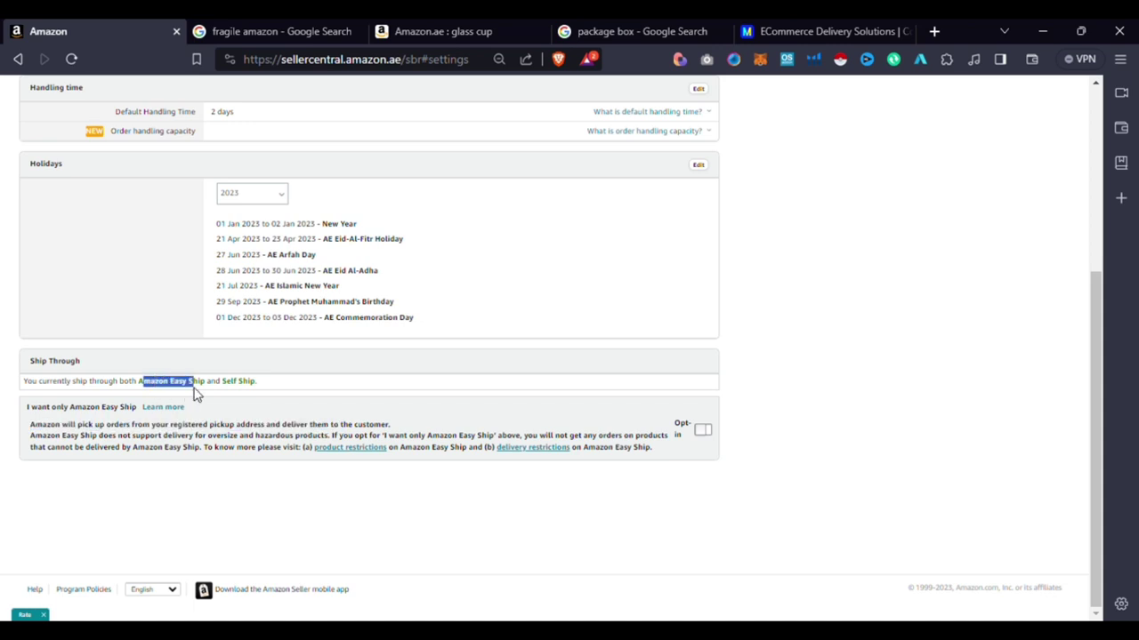
click(242, 379)
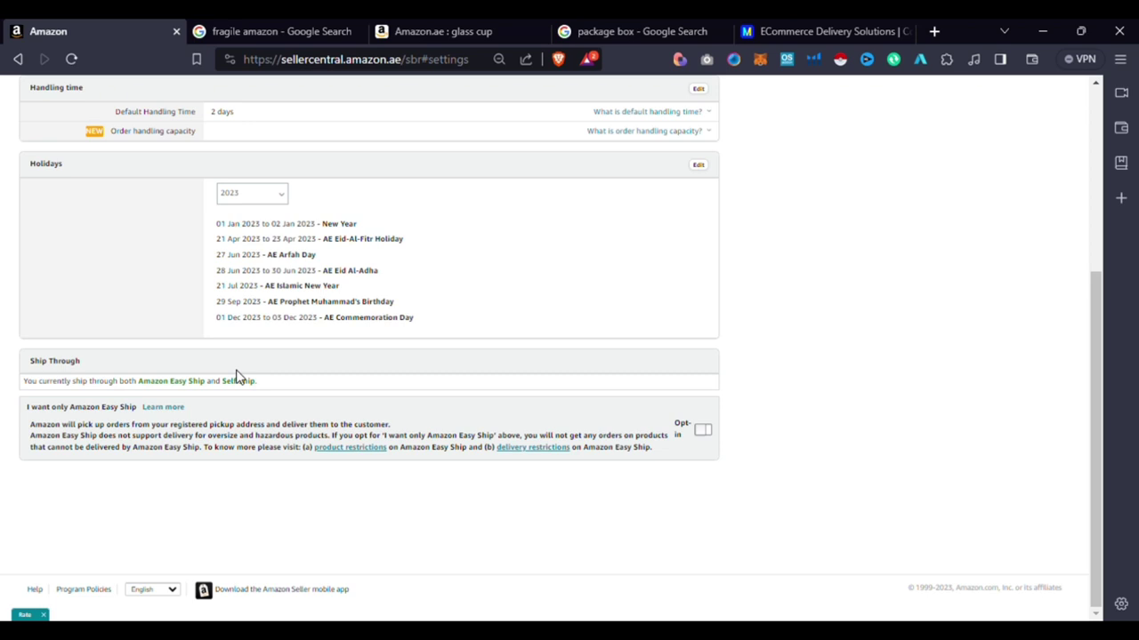
Step: Open the Easy Ship configuration in Shipping Settings and highlight the standard delivery price per order
scroll(172, 382, up, 4)
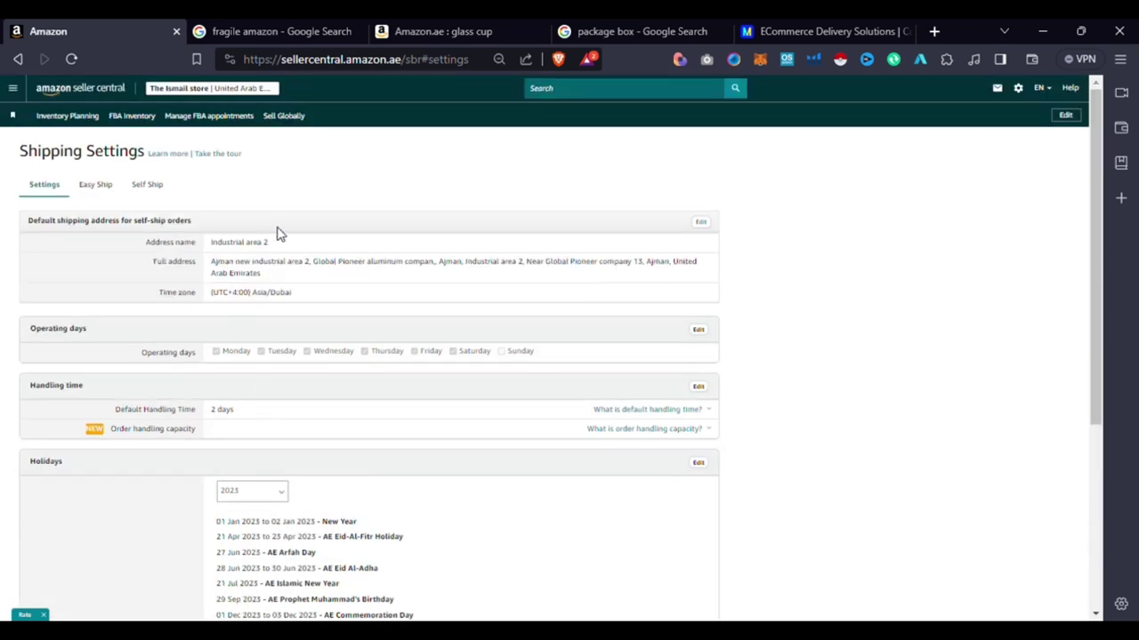
click(103, 187)
click(149, 188)
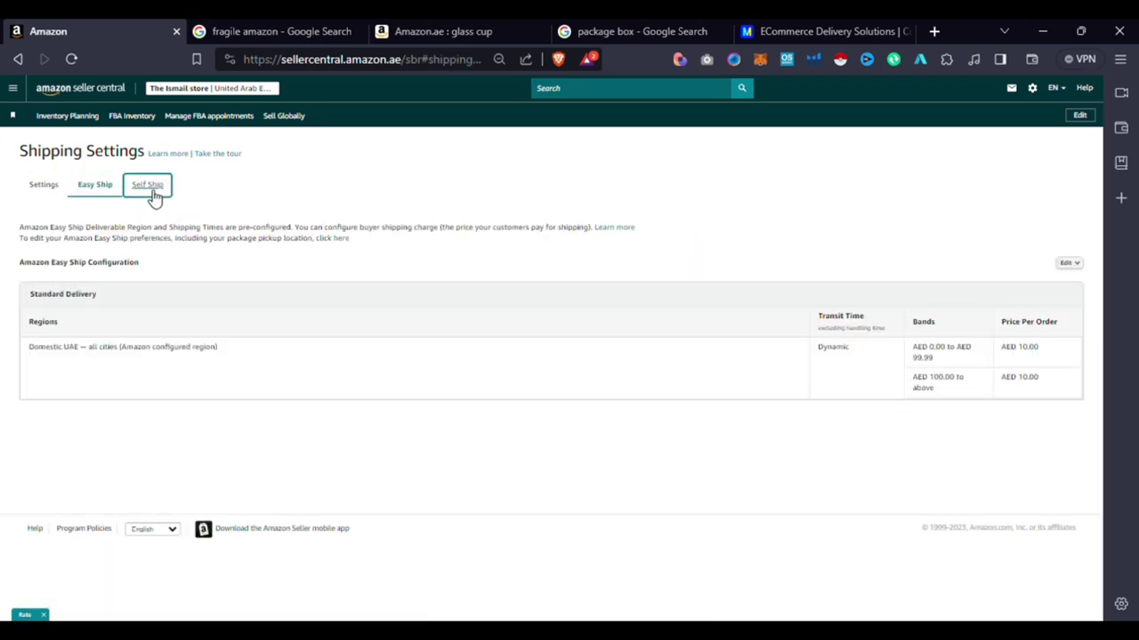
click(105, 187)
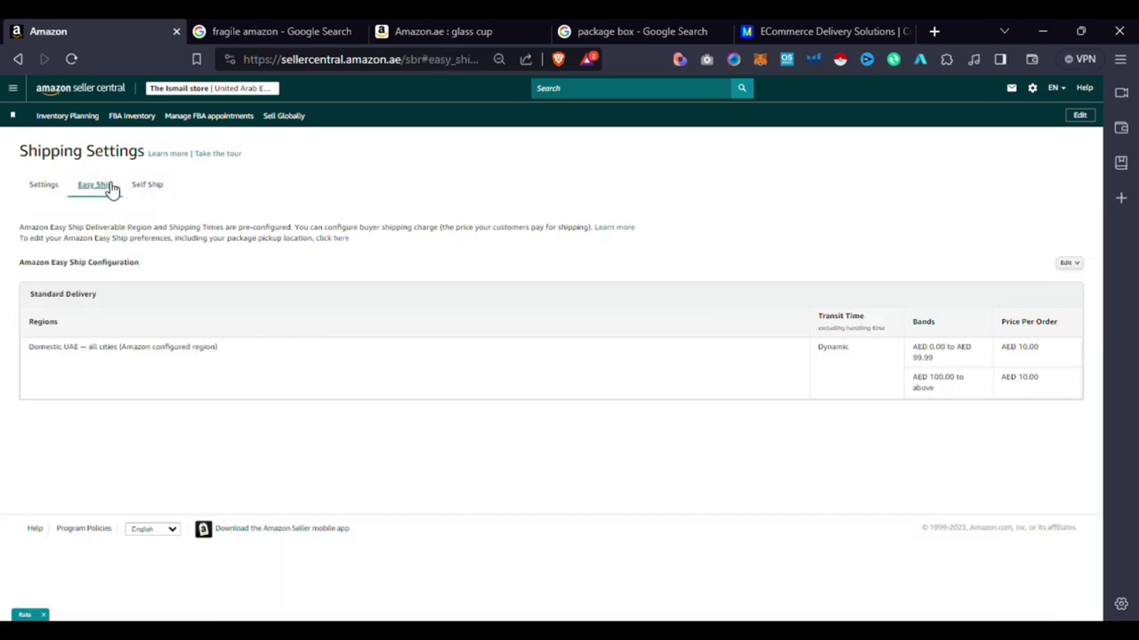
drag(1016, 347, 1029, 349)
click(1043, 352)
Step: Open the Self Ship settings and examine the standard and expedited shipping fees of the Initial Shipping Template
click(147, 184)
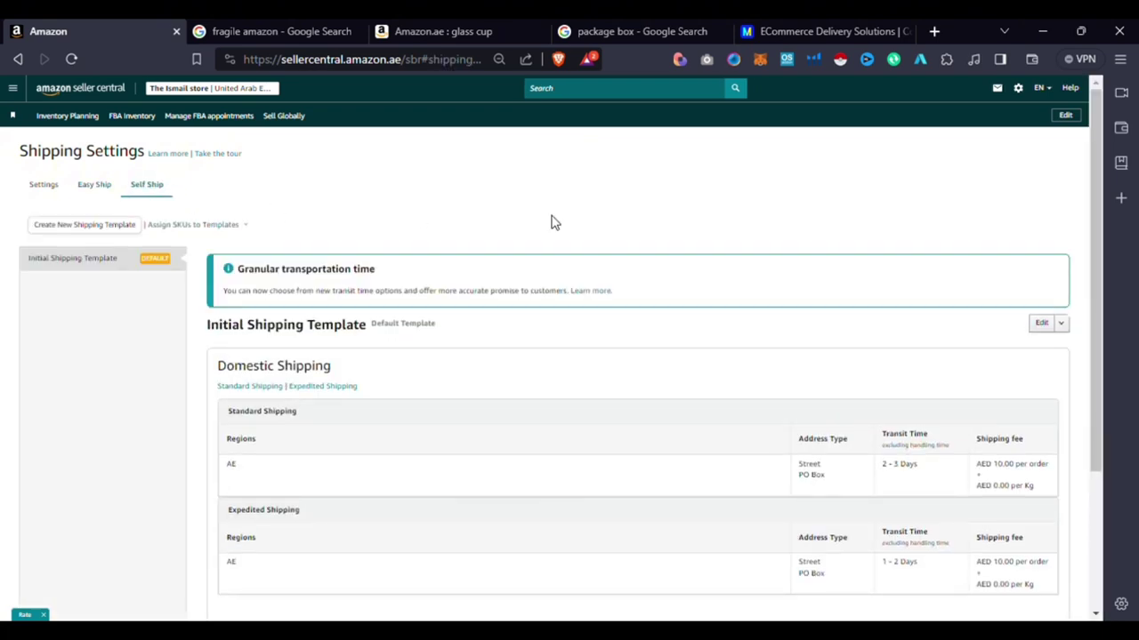
scroll(561, 223, down, 3)
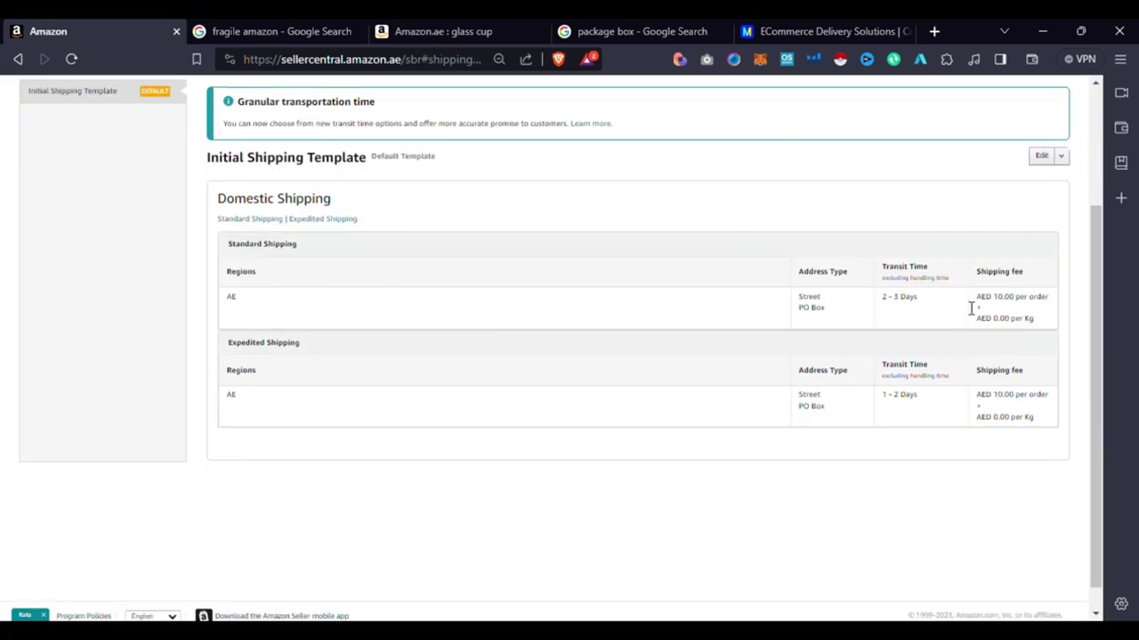
scroll(916, 302, up, 2)
Step: Examine the delivery services and shipment tracking on the iMile Delivery home page as a self-ship courier option
click(827, 31)
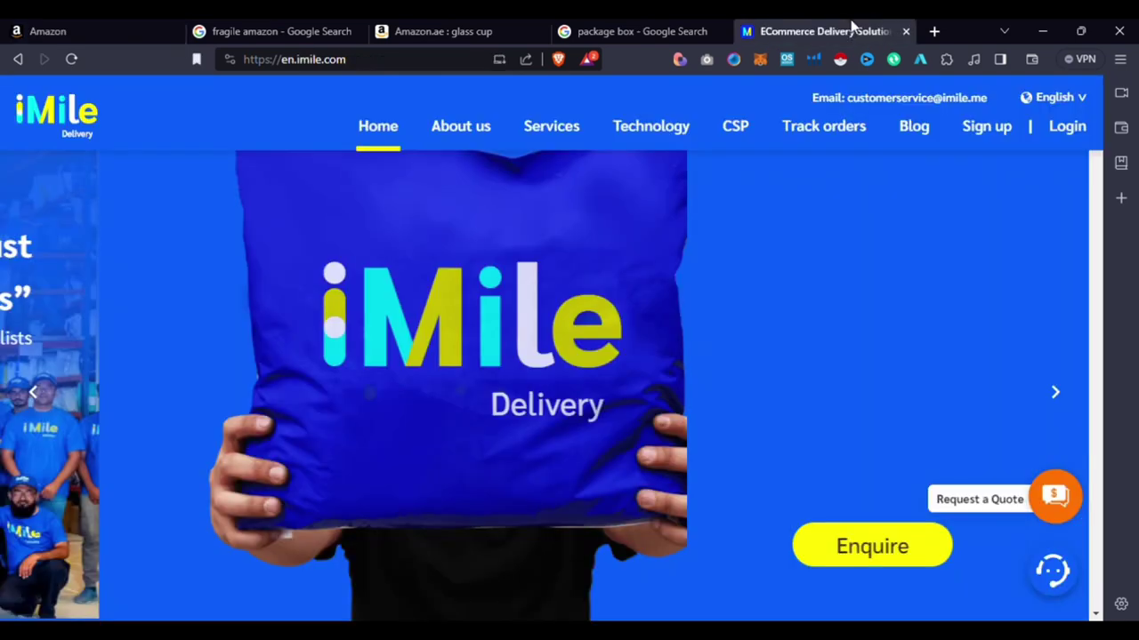
scroll(495, 231, down, 5)
scroll(603, 261, down, 3)
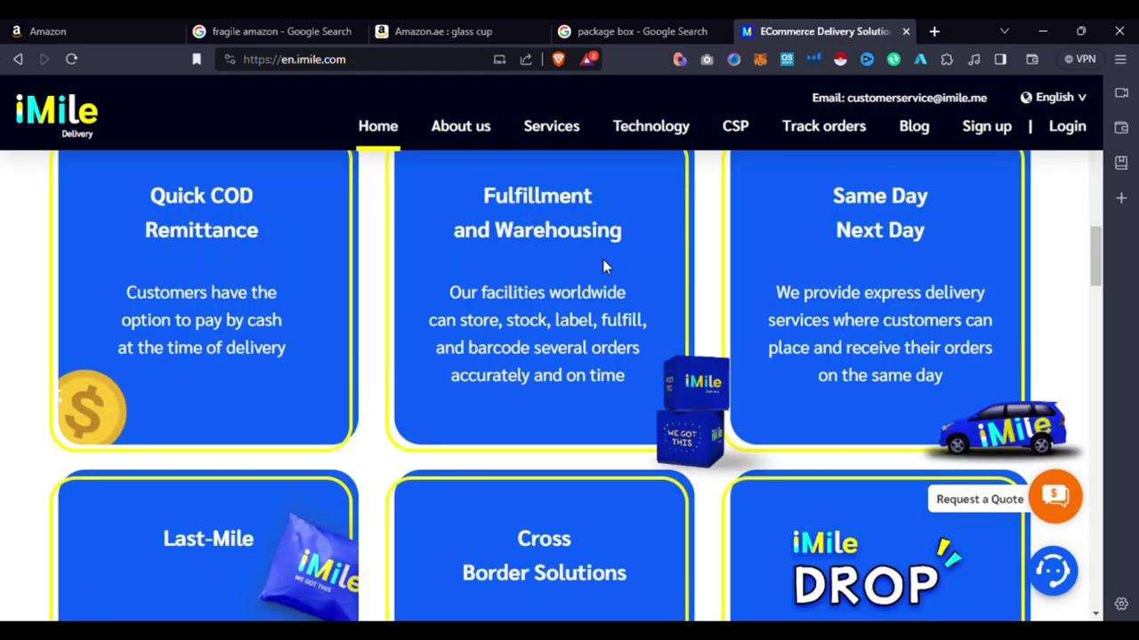
scroll(623, 272, up, 3)
click(40, 31)
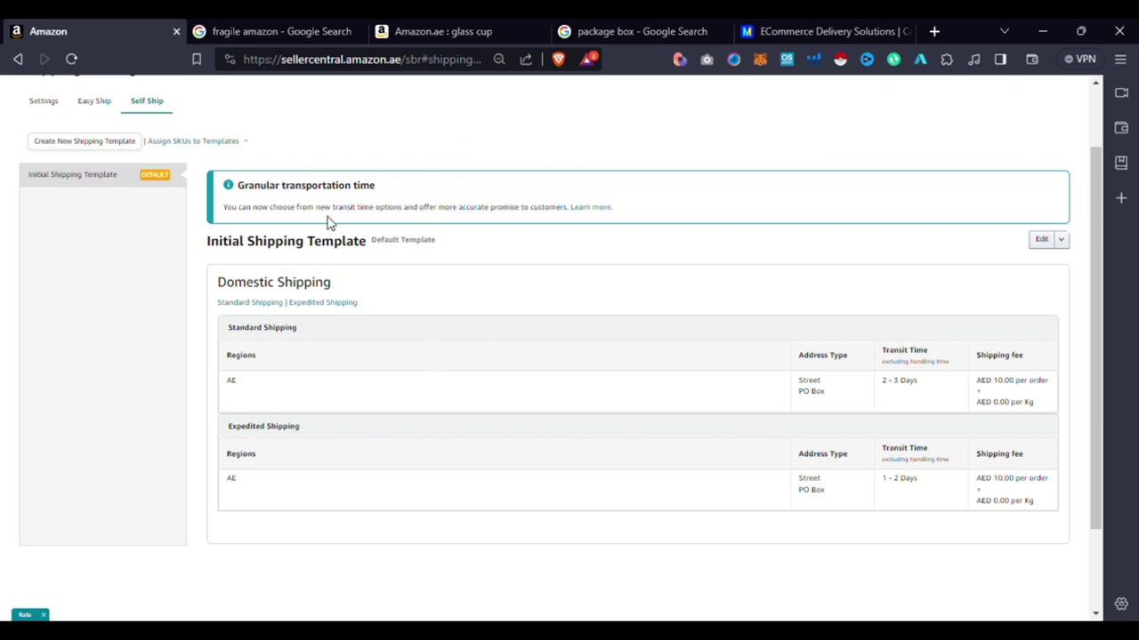
click(874, 27)
scroll(511, 365, up, 5)
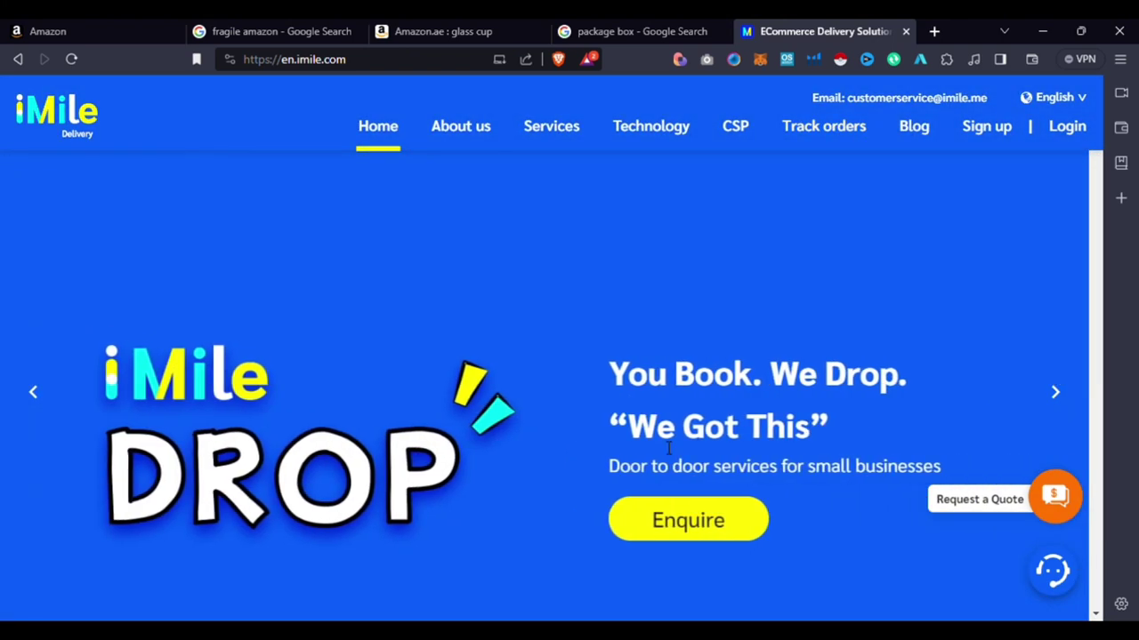
scroll(744, 386, down, 5)
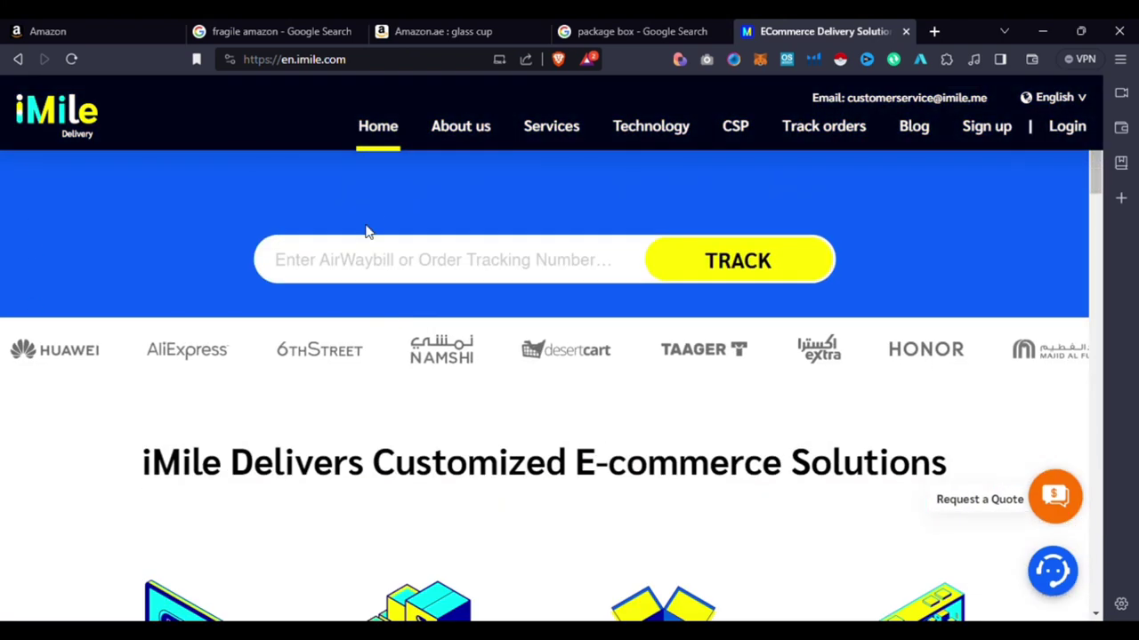
Step: Return to Seller Central's Shipping Settings, view the Easy Ship configuration and reopen the general Settings page
key(ctrl+1)
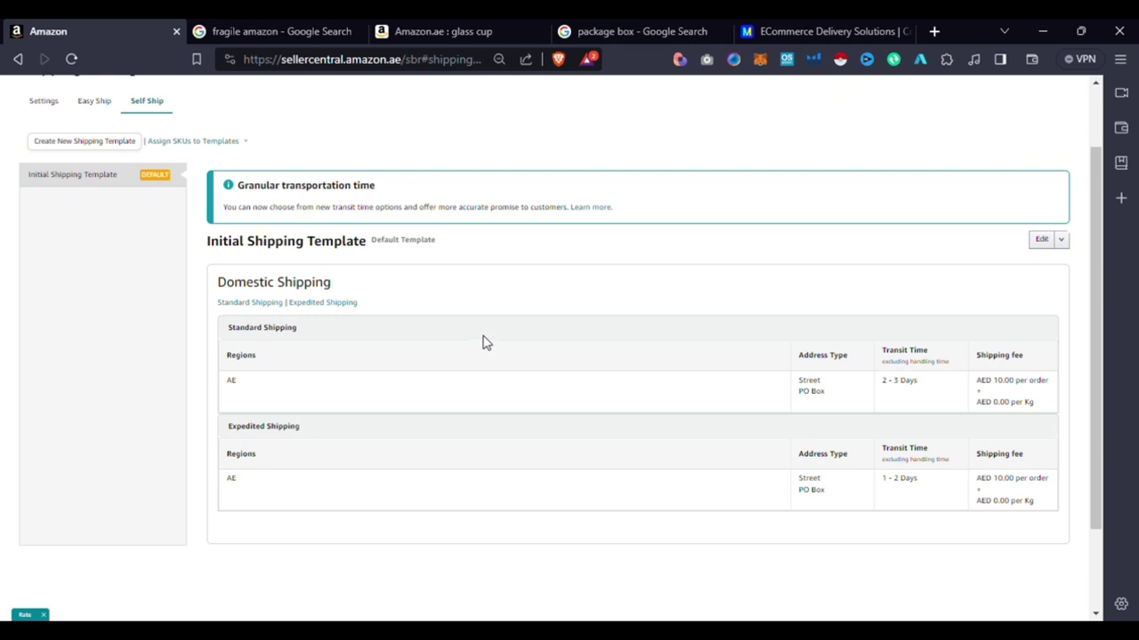
scroll(483, 340, up, 2)
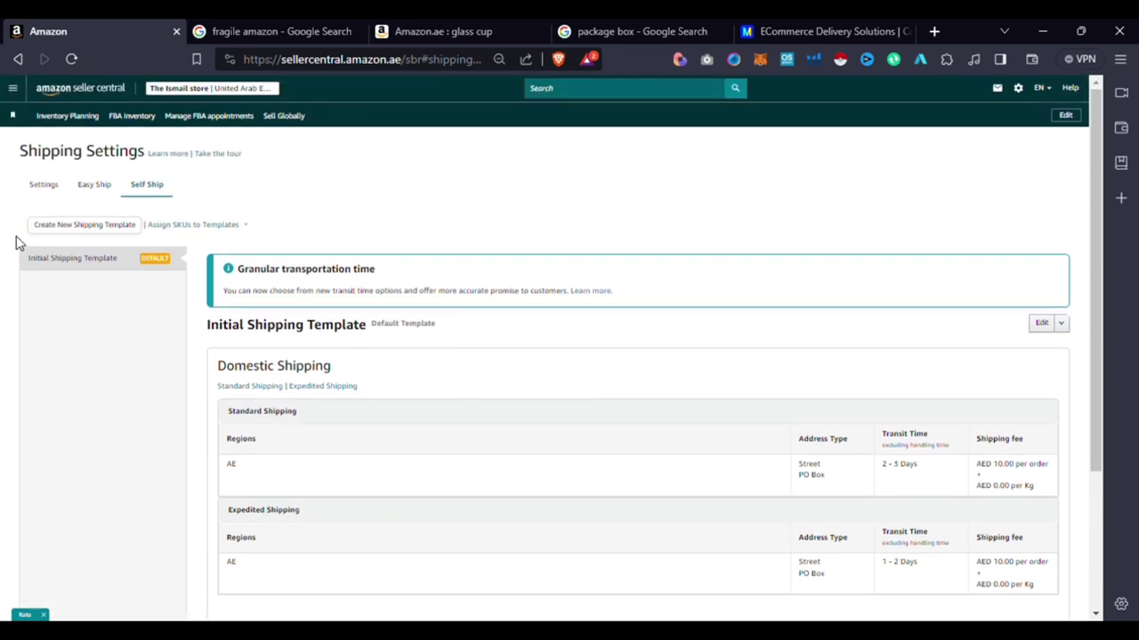
click(110, 192)
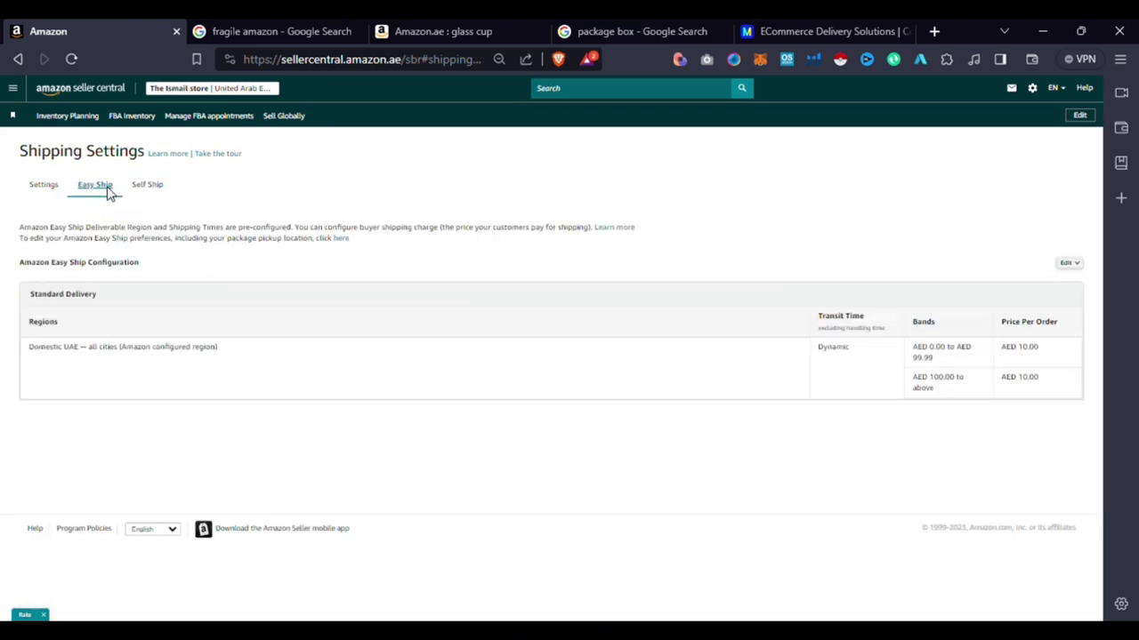
click(49, 186)
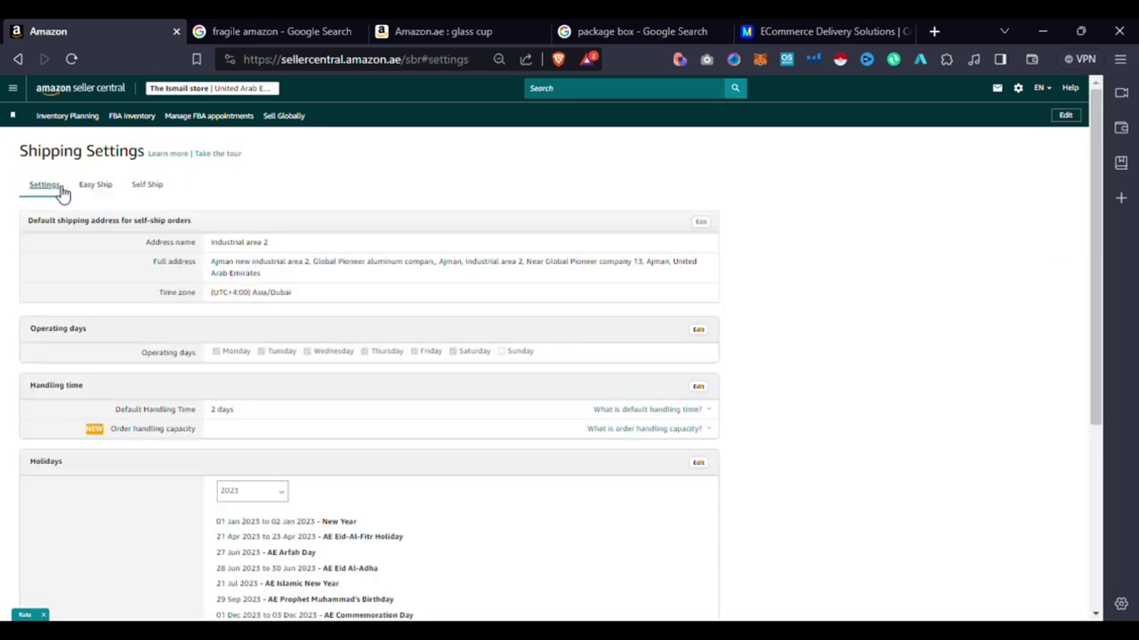
Step: Review the general Shipping Settings, from the default self-ship address and handling time to the Ship Through section
scroll(549, 437, down, 4)
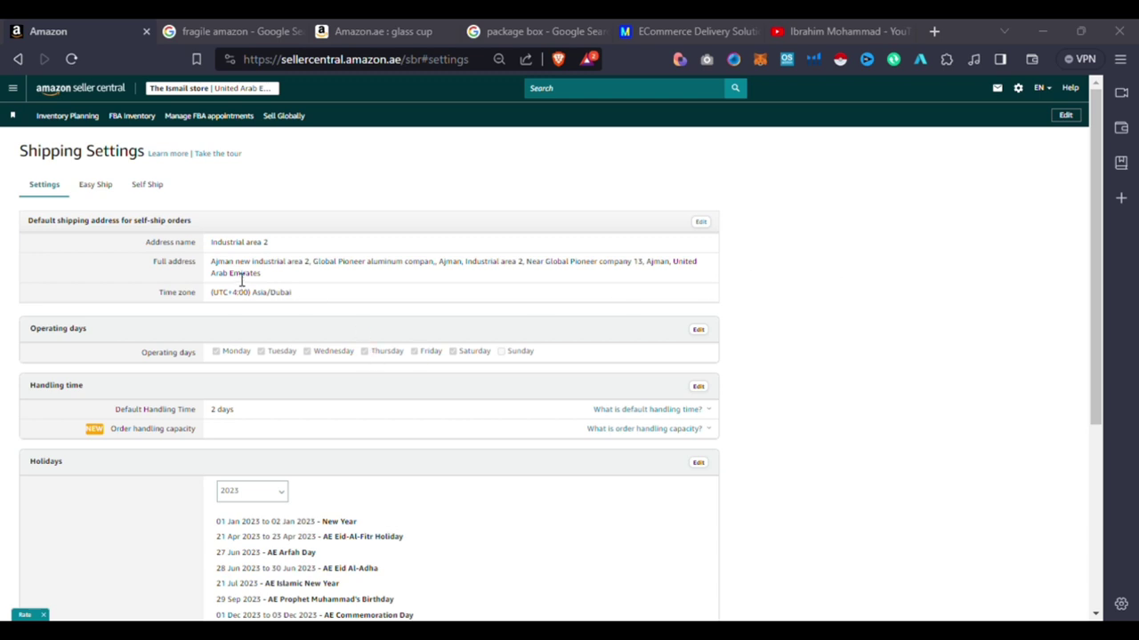
scroll(261, 340, down, 1)
scroll(97, 257, up, 1)
scroll(186, 298, down, 3)
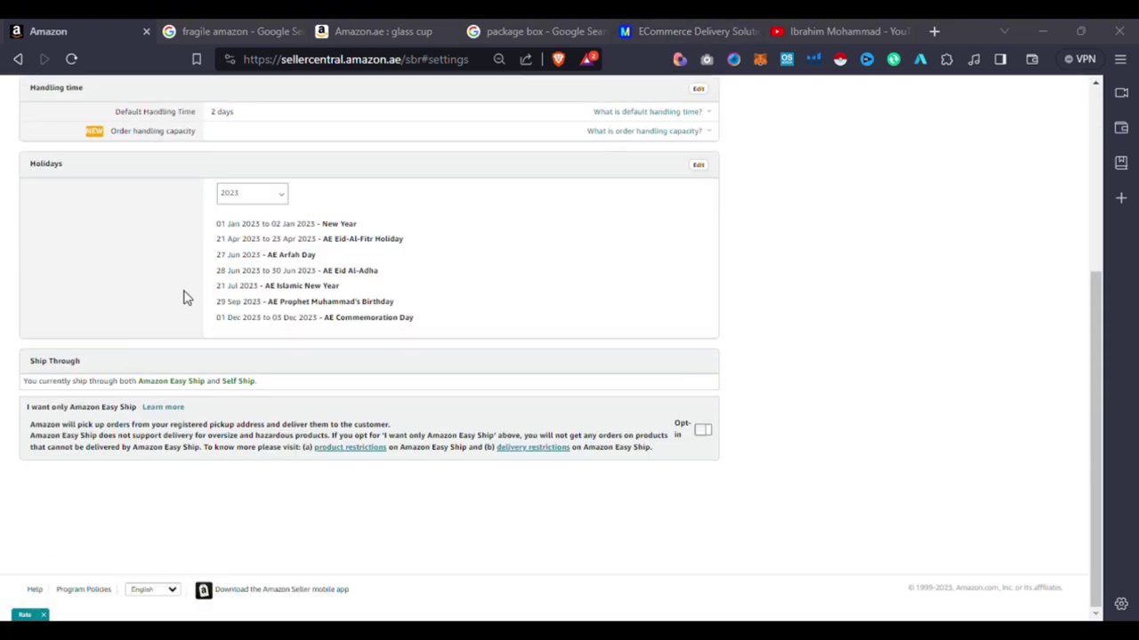
scroll(486, 393, up, 3)
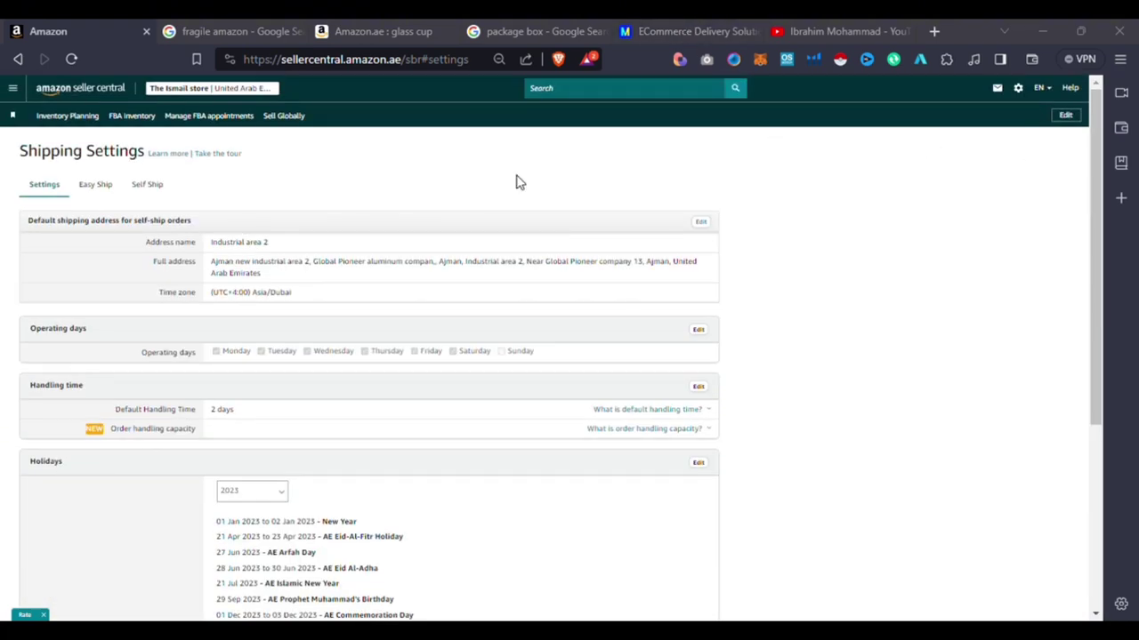
scroll(217, 230, down, 2)
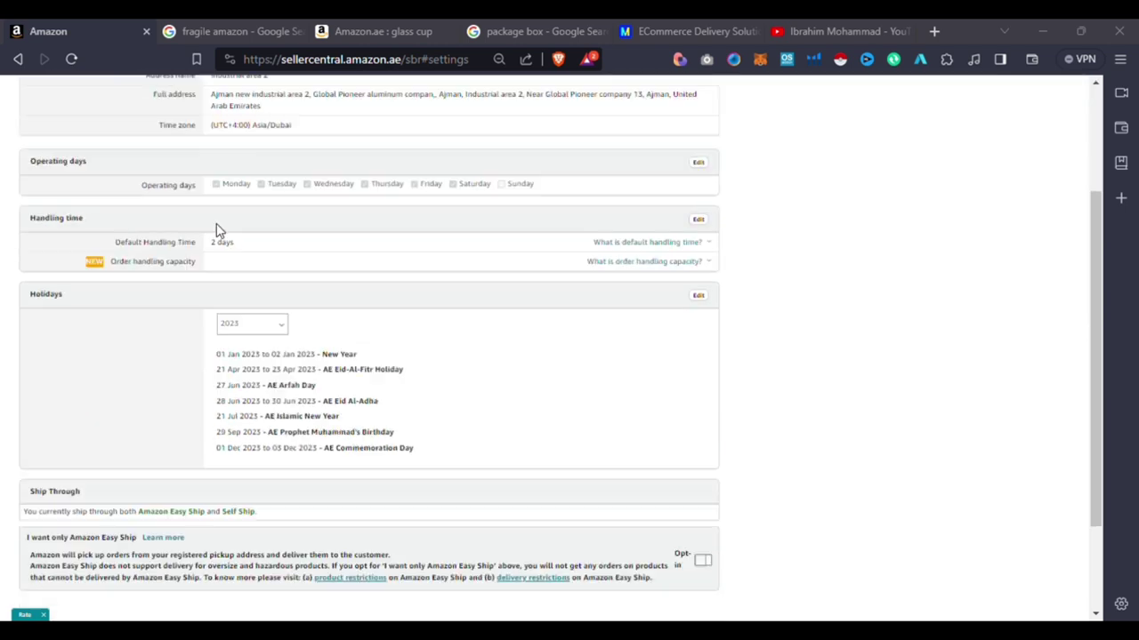
scroll(209, 254, down, 1)
scroll(246, 259, up, 3)
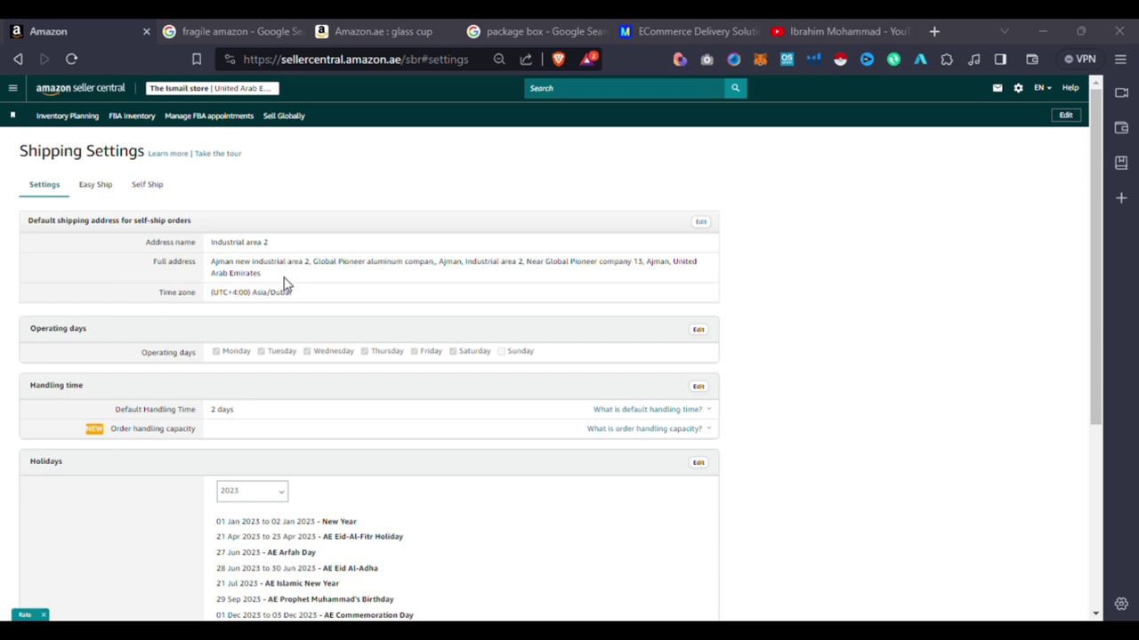
Step: Switch to the YouTube channel's membership dialog and examine the Beginner's Pack and Professional Pack offers
click(802, 31)
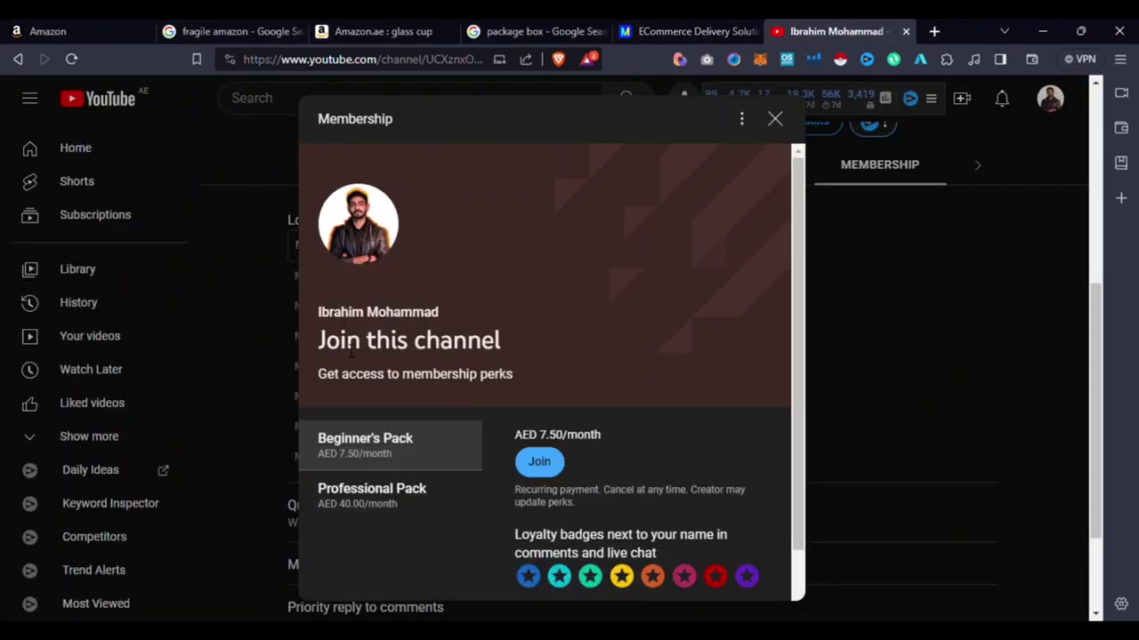
scroll(351, 353, down, 1)
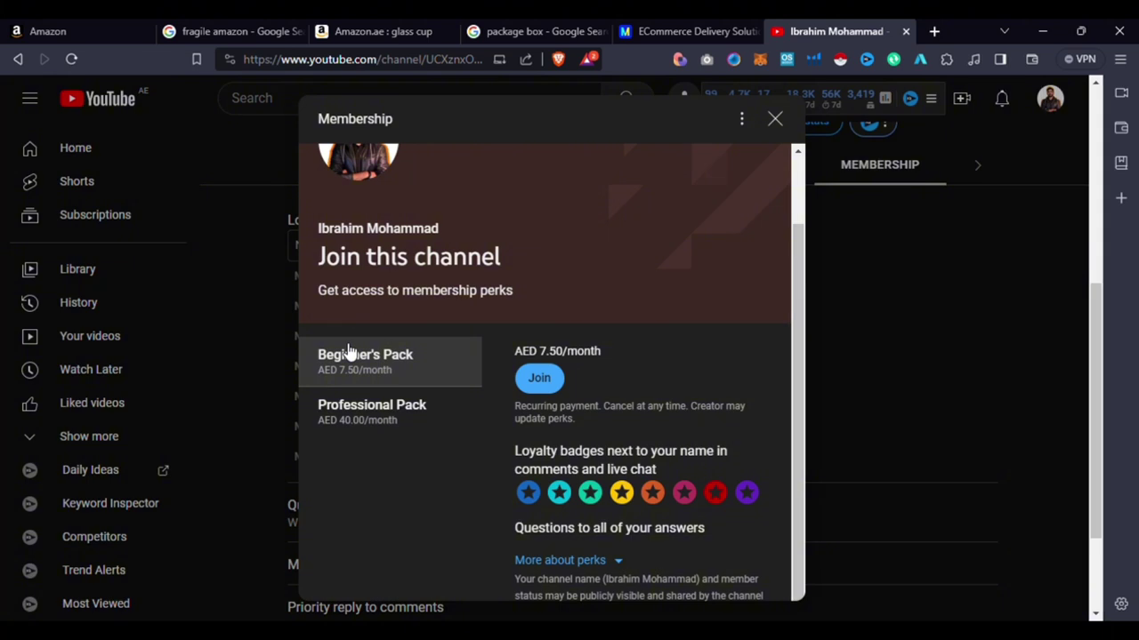
scroll(618, 385, down, 1)
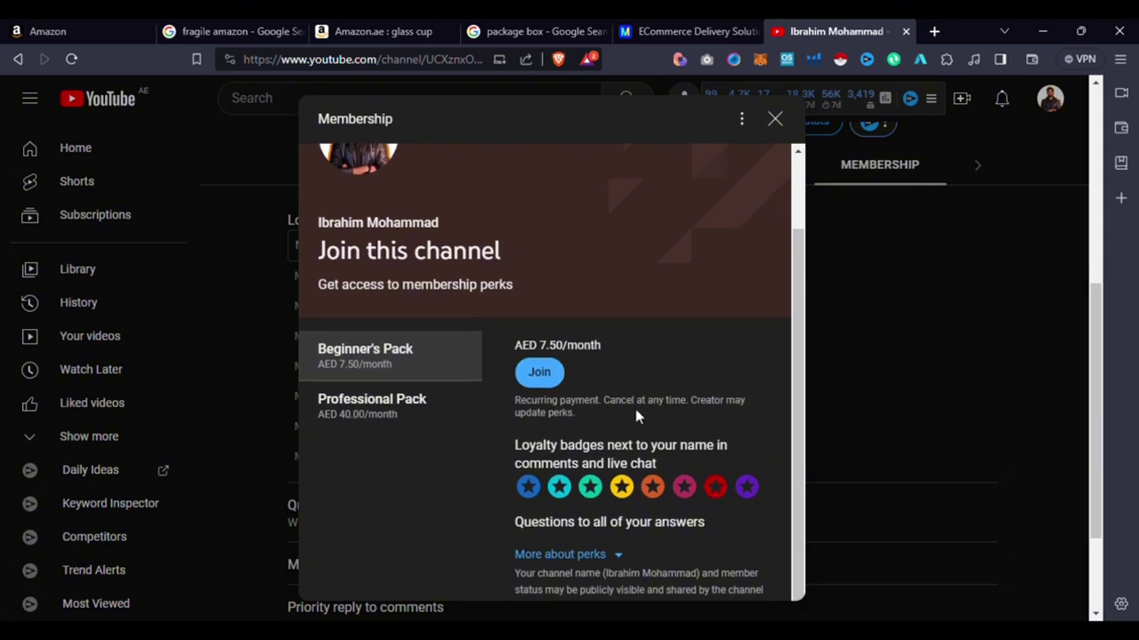
scroll(633, 417, up, 1)
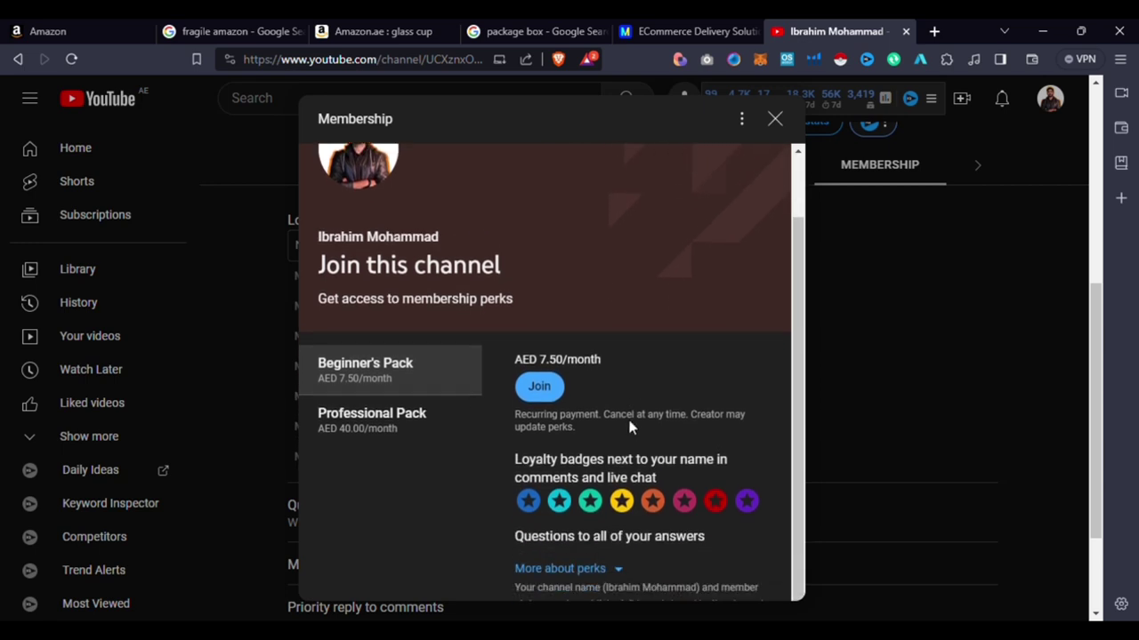
scroll(630, 428, down, 1)
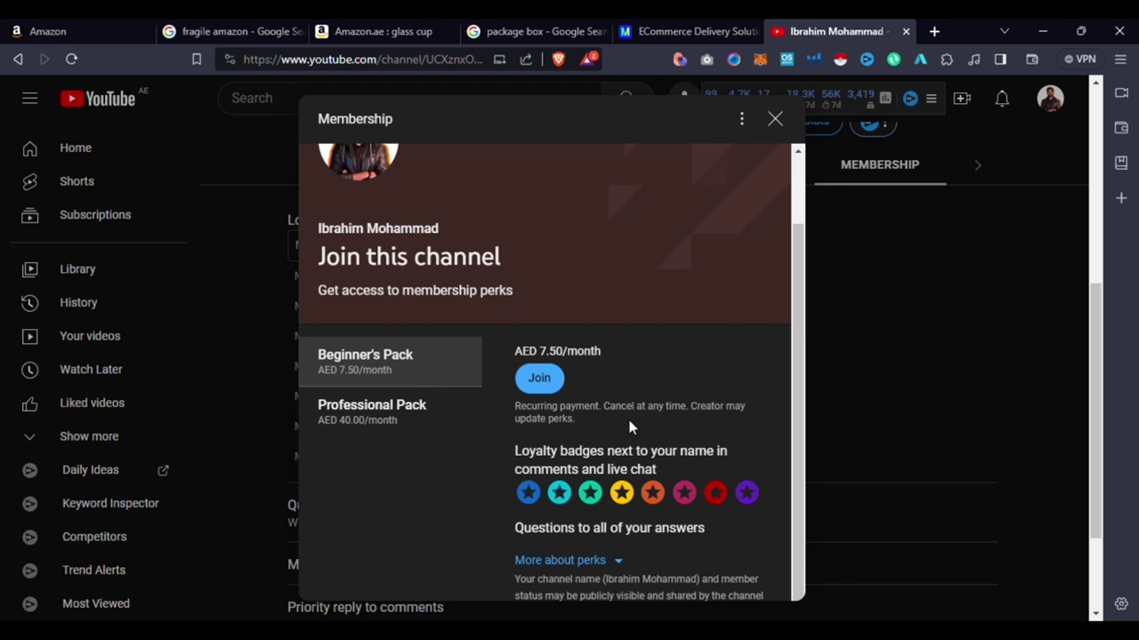
scroll(614, 422, up, 2)
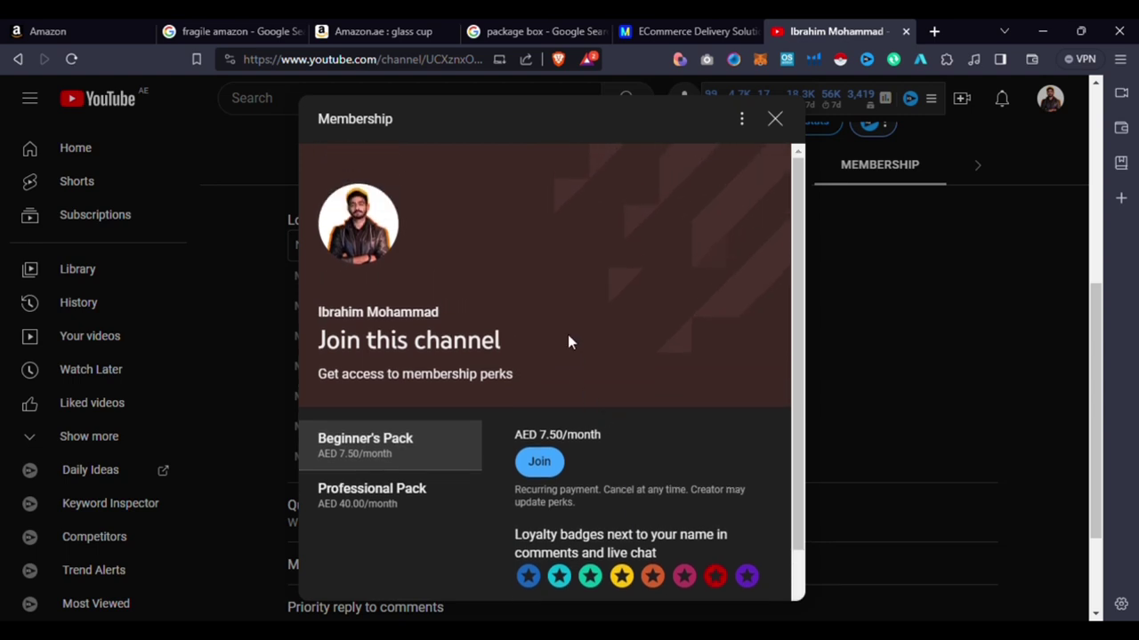